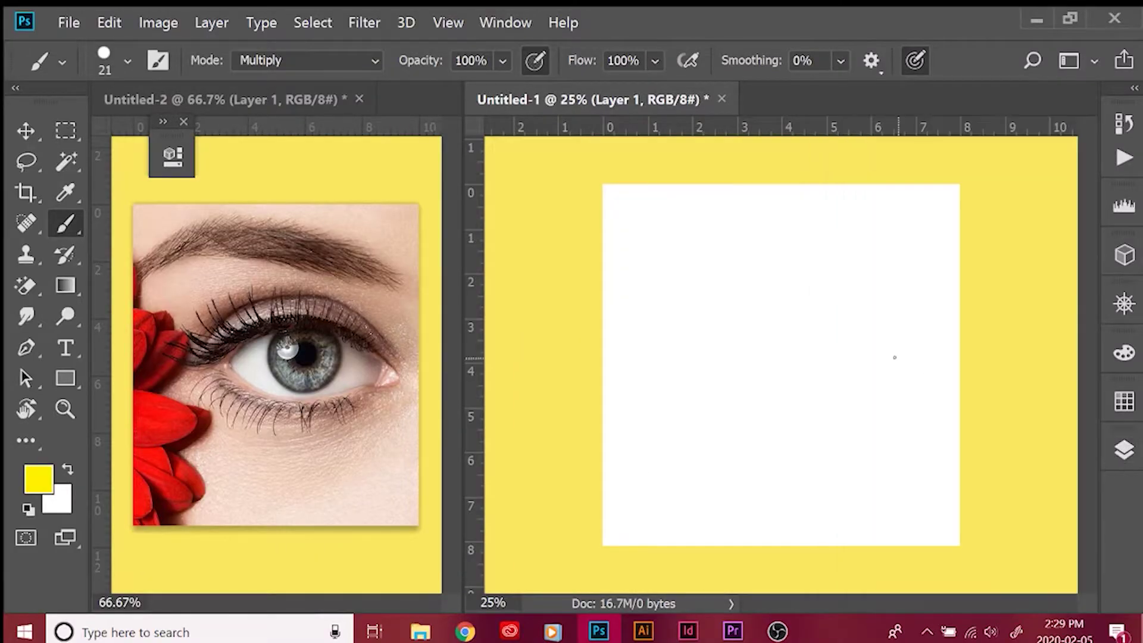
Reset the brush to black with Normal blending and mirror the reference eye photo horizontally.
key("d")
left_click(99, 59)
left_click(677, 347)
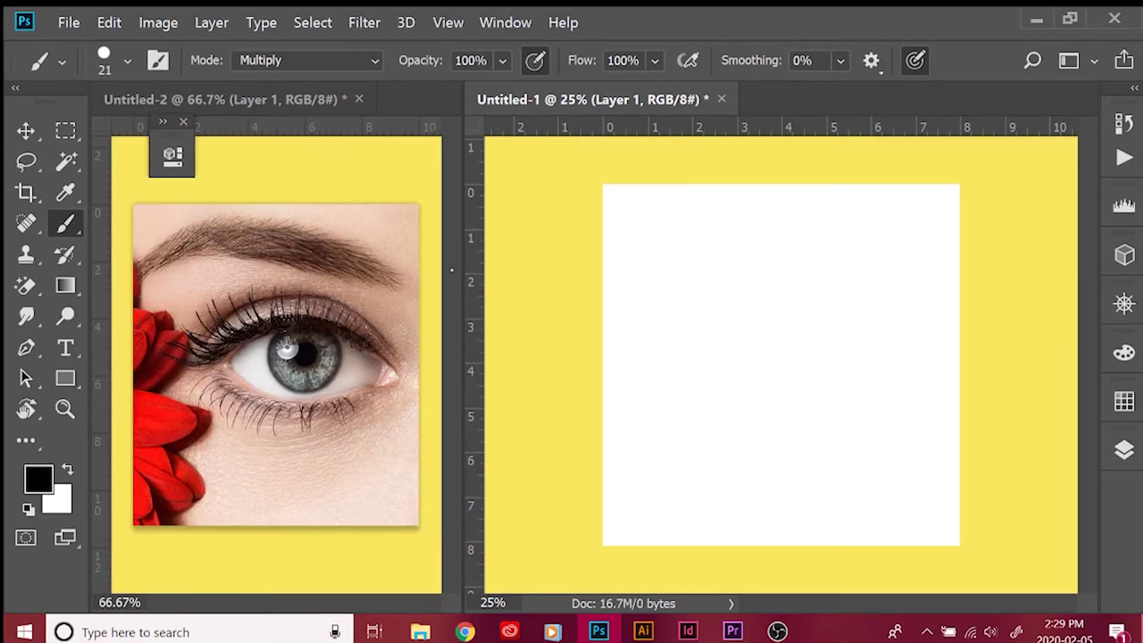
key("shift+alt+n")
left_click(347, 173)
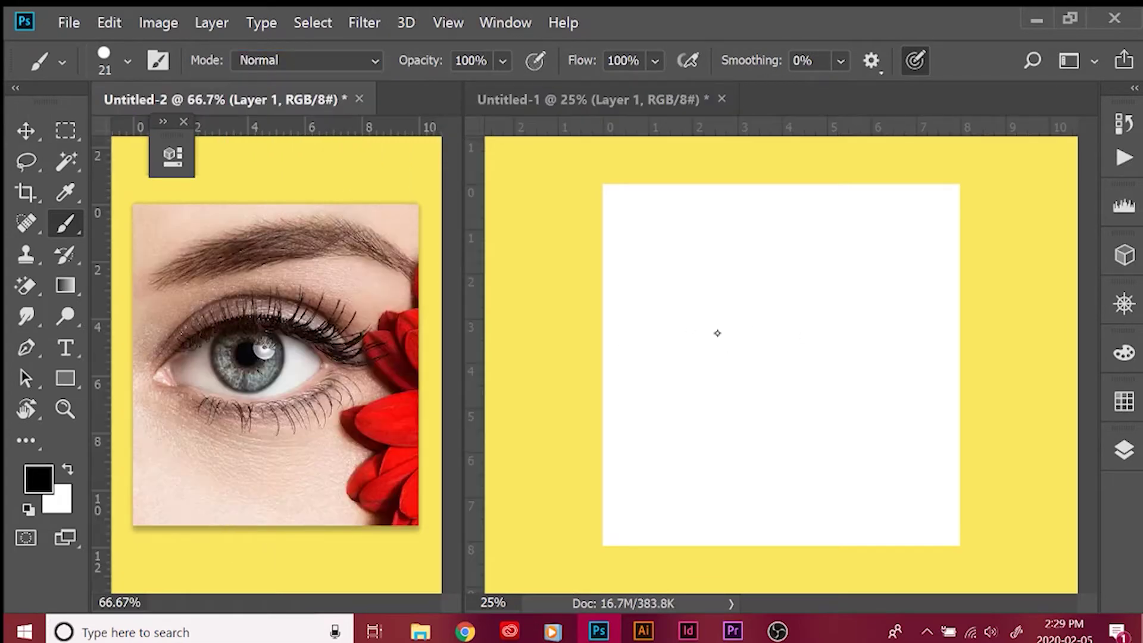
Sketch the almond eye outline, lower lid and upper lashes in black.
mouse_move(691, 381)
left_mouse_down()
mouse_move(728, 339)
mouse_move(808, 299)
mouse_move(913, 360)
mouse_move(808, 409)
mouse_move(709, 384)
left_mouse_up()
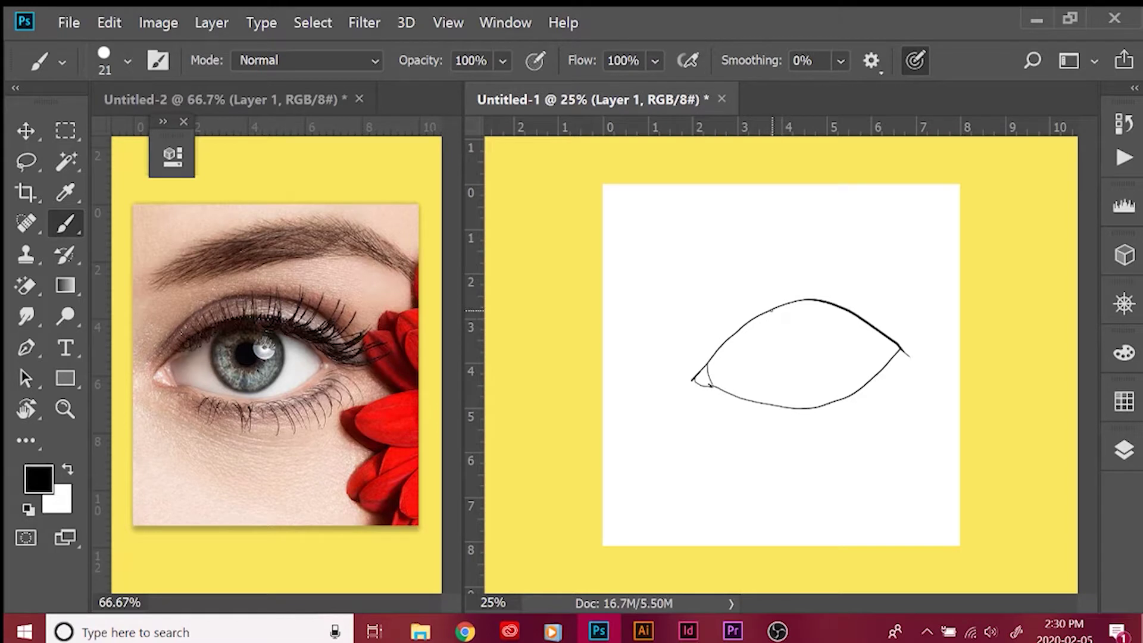
mouse_move(887, 349)
left_mouse_down()
mouse_move(727, 394)
mouse_move(898, 339)
mouse_move(709, 370)
mouse_move(911, 330)
mouse_move(957, 308)
mouse_move(932, 337)
mouse_move(935, 325)
left_mouse_up()
key("ctrl+z")
key("ctrl+z")
key("ctrl+z")
mouse_move(878, 325)
left_mouse_down()
mouse_move(926, 313)
mouse_move(917, 301)
left_mouse_up()
left_click_drag(854, 308, 900, 292)
left_click_drag(843, 306, 881, 277)
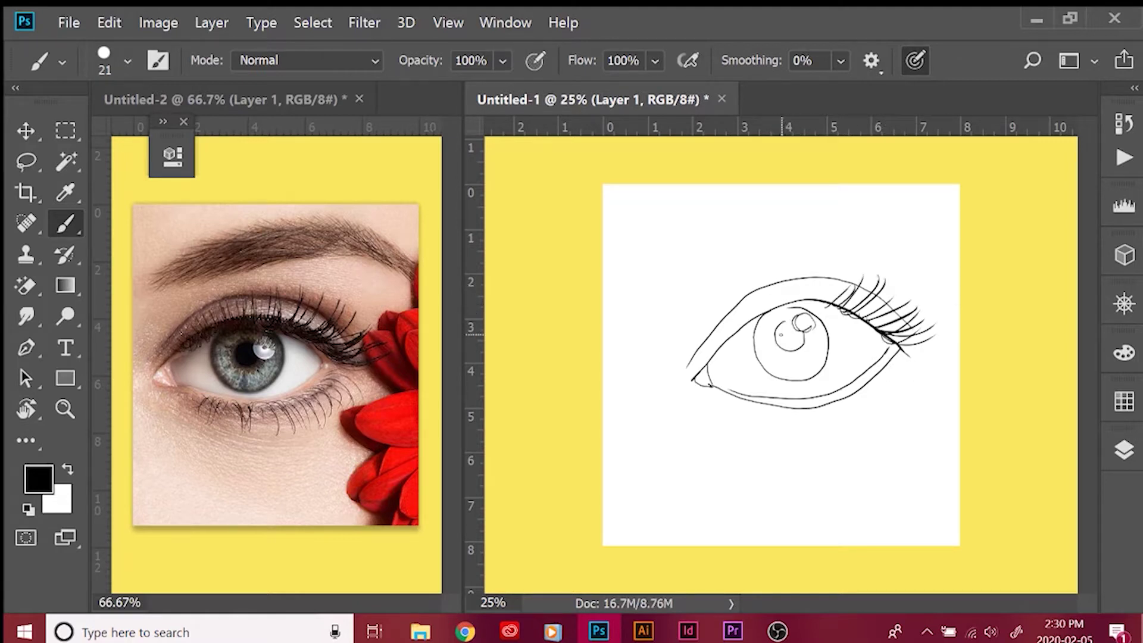
mouse_move(704, 369)
left_mouse_down()
mouse_move(806, 299)
mouse_move(786, 302)
mouse_move(867, 316)
left_mouse_up()
Paint a thick 61 px upper liner, then scale the eye drawing to about 45%.
left_click(126, 60)
left_click_drag(63, 132, 66, 132)
left_click(774, 452)
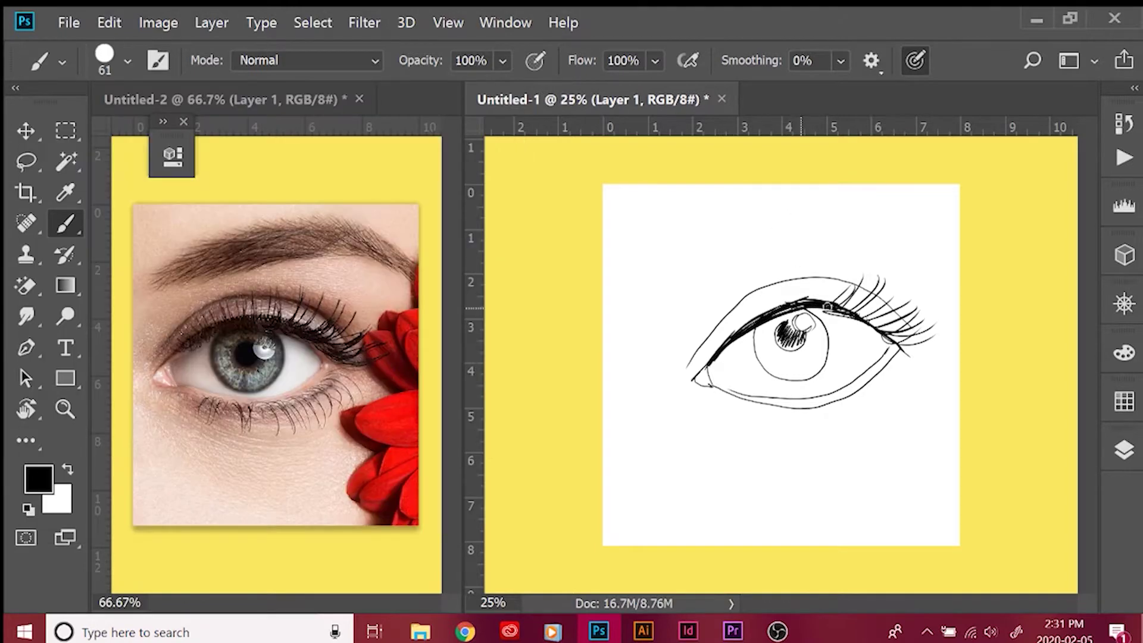
mouse_move(830, 305)
left_mouse_down()
mouse_move(926, 348)
mouse_move(834, 311)
mouse_move(774, 315)
left_mouse_up()
left_click_drag(869, 313, 941, 331)
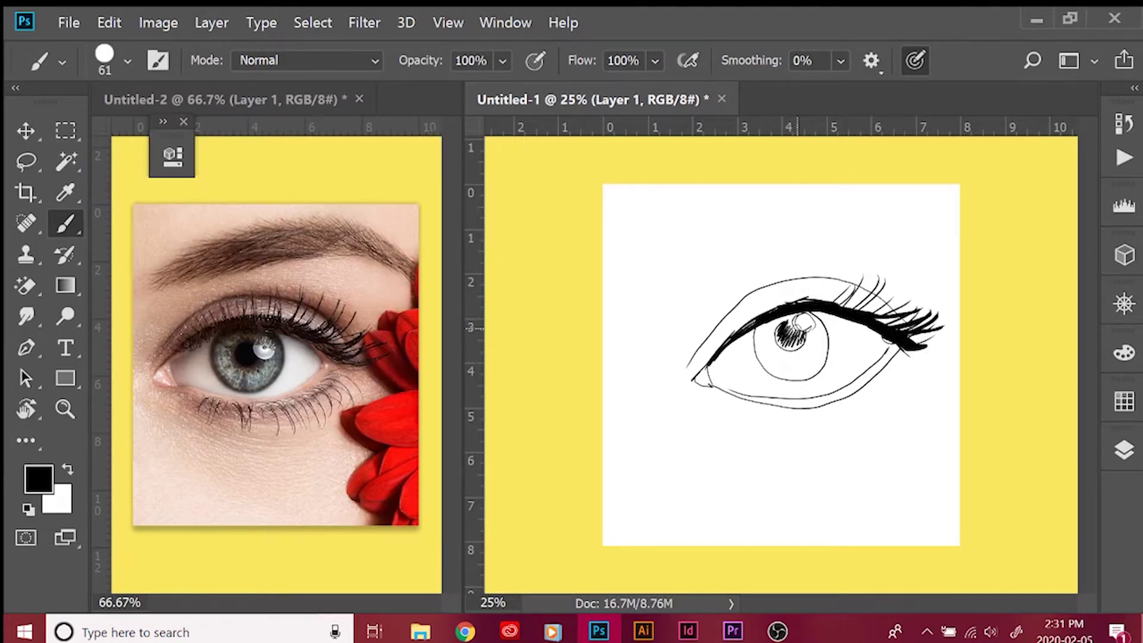
key("ctrl+t")
left_click_drag(956, 415, 792, 357)
Move the eye drawing to the upper left and sketch a small almond eye beside it at 26 px.
left_click_drag(738, 310, 687, 239)
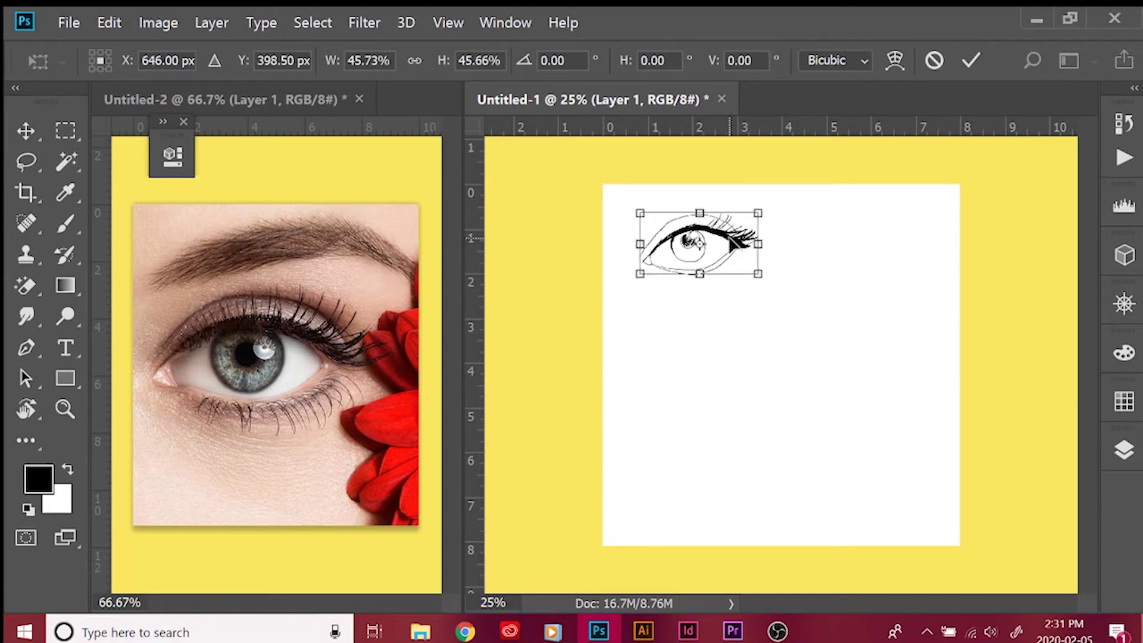
key("Return")
key("bracketleft")
key("bracketleft")
key("bracketleft")
key("bracketleft")
key("bracketleft")
key("bracketleft")
mouse_move(806, 252)
left_mouse_down()
mouse_move(838, 227)
mouse_move(913, 244)
left_mouse_up()
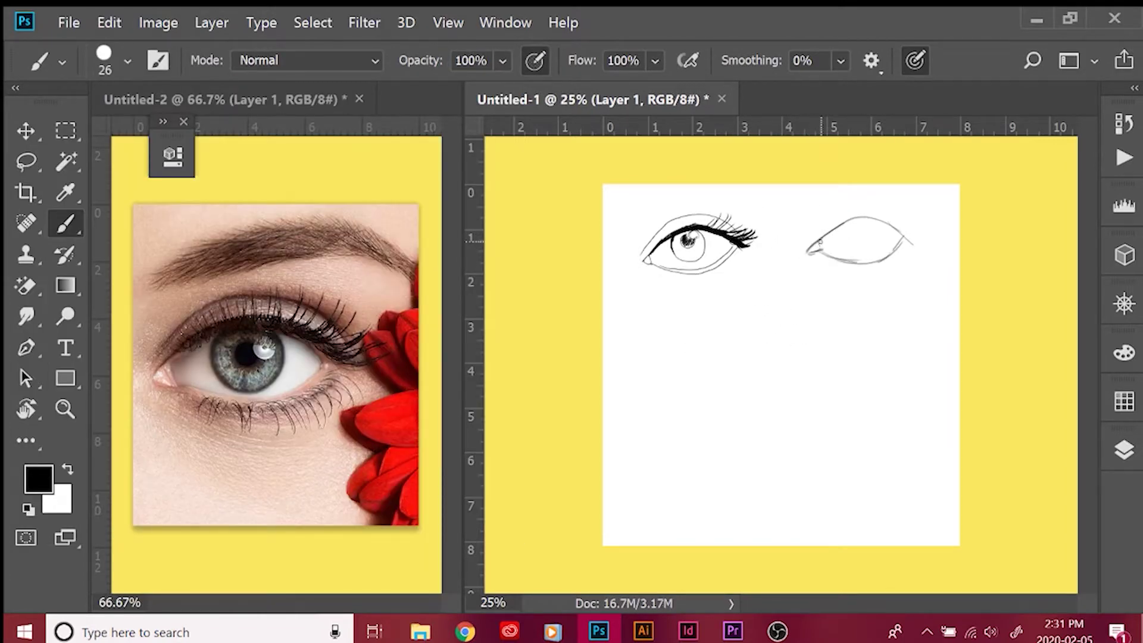
Hand-letter 'Almond /Oval' with small oval, plus and iris notes, then add a new layer.
left_click_drag(826, 200, 857, 209)
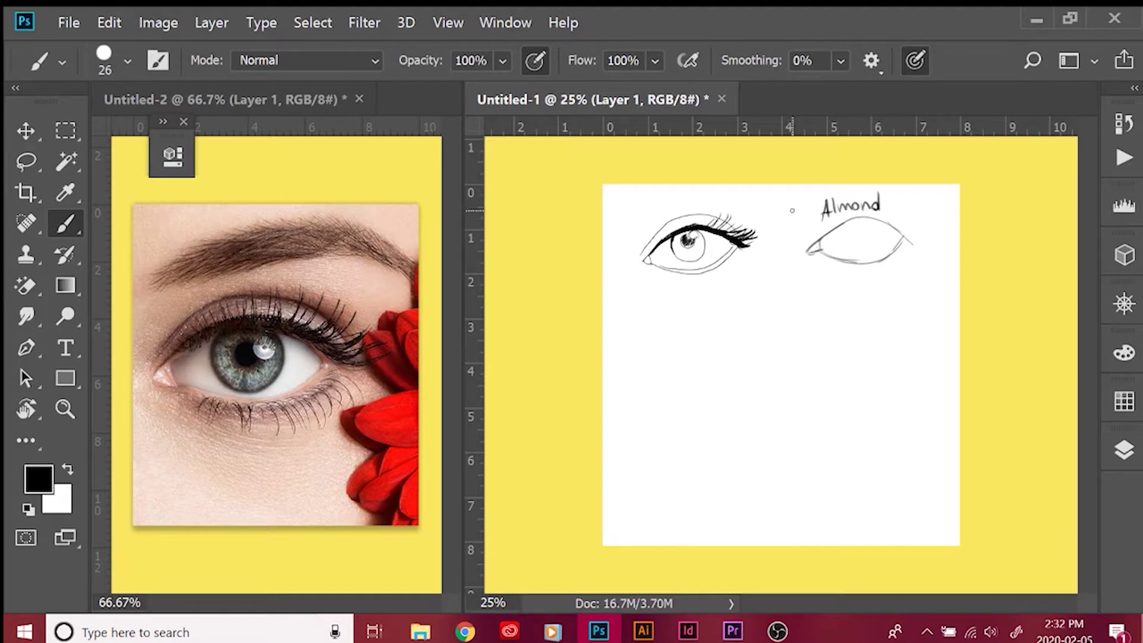
left_click_drag(906, 202, 928, 212)
left_click_drag(920, 234, 935, 233)
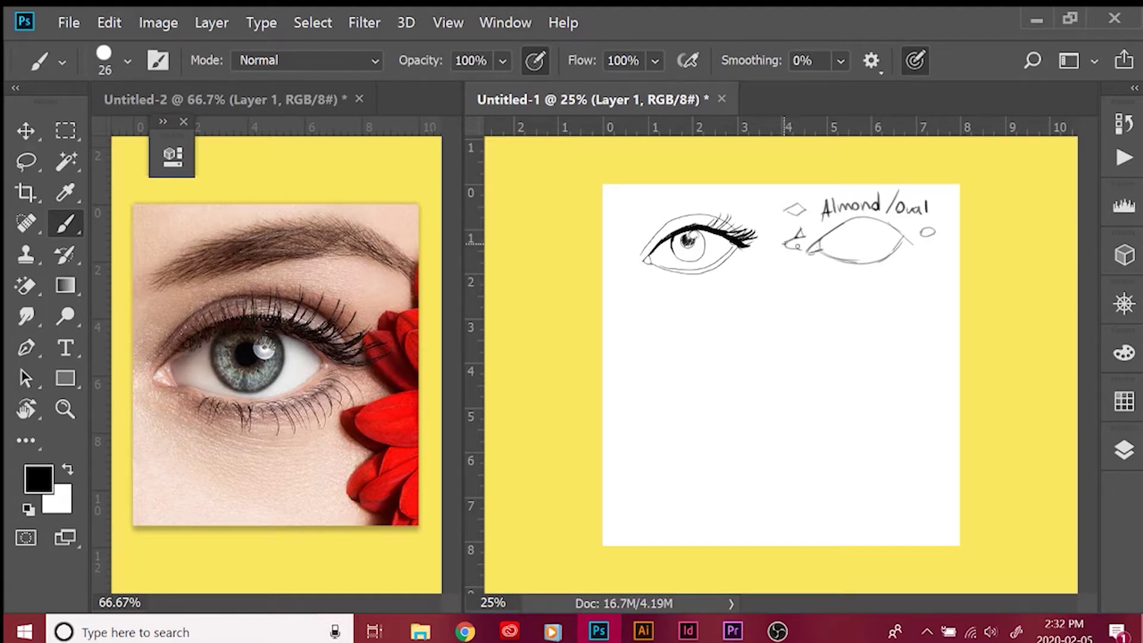
left_click_drag(901, 257, 913, 257)
left_click_drag(907, 252, 906, 262)
left_click_drag(931, 254, 928, 257)
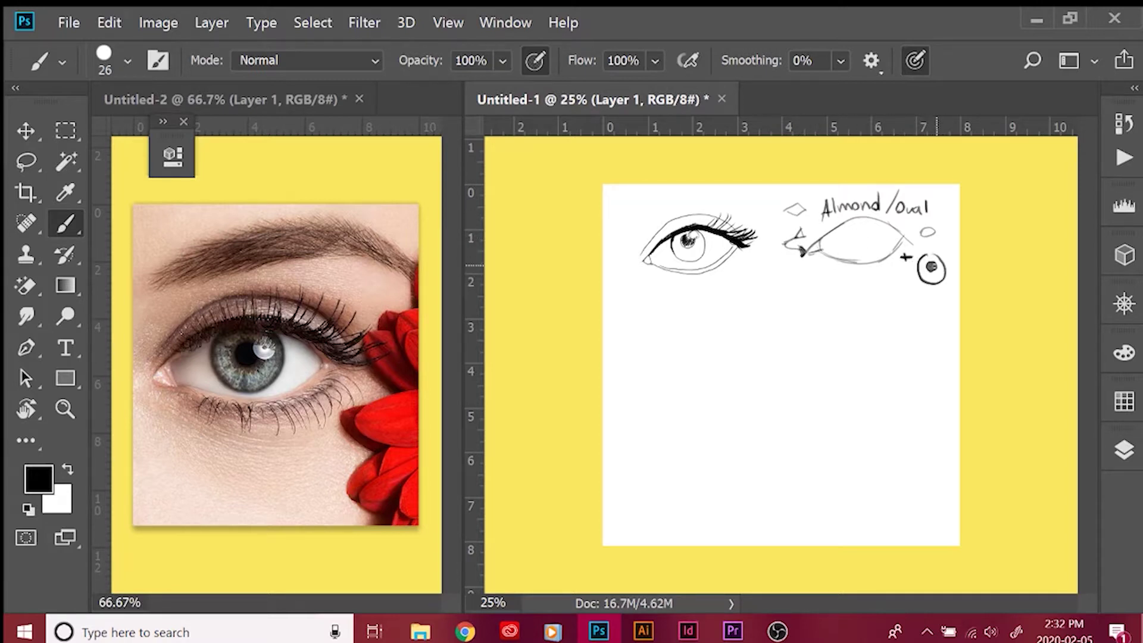
key("ctrl+shift+alt+n")
Draw a large almond eye outline with a doubled lower lid and a dark upper lid arc.
mouse_move(686, 385)
left_mouse_down()
mouse_move(729, 341)
mouse_move(837, 315)
mouse_move(885, 358)
mouse_move(740, 393)
left_mouse_up()
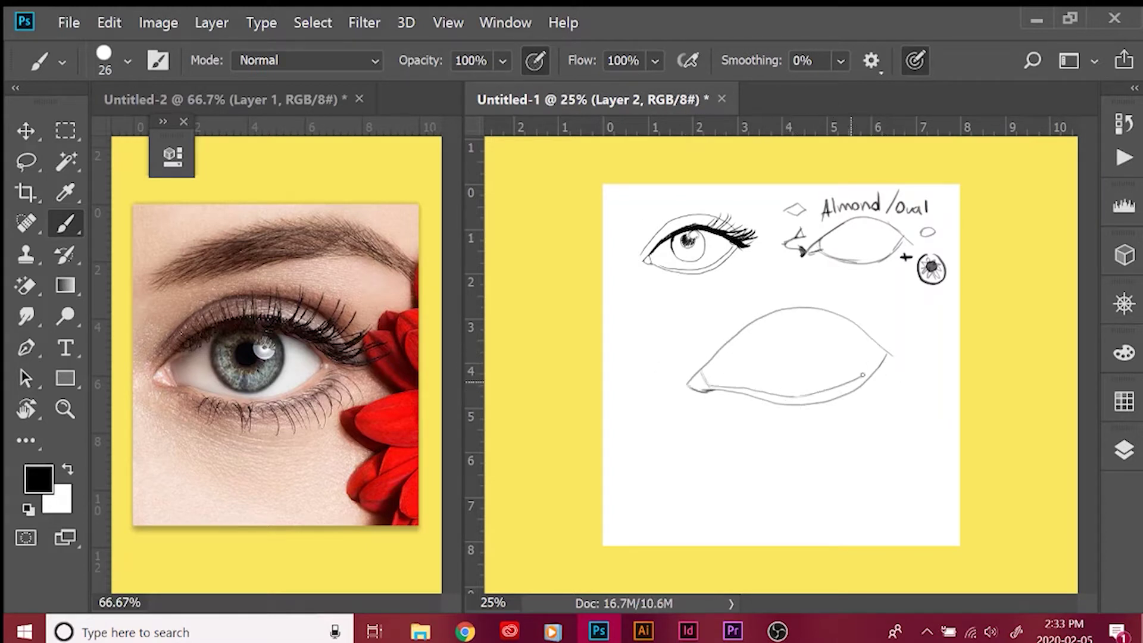
left_click_drag(886, 358, 798, 399)
mouse_move(700, 362)
left_mouse_down()
mouse_move(815, 308)
mouse_move(895, 356)
left_mouse_up()
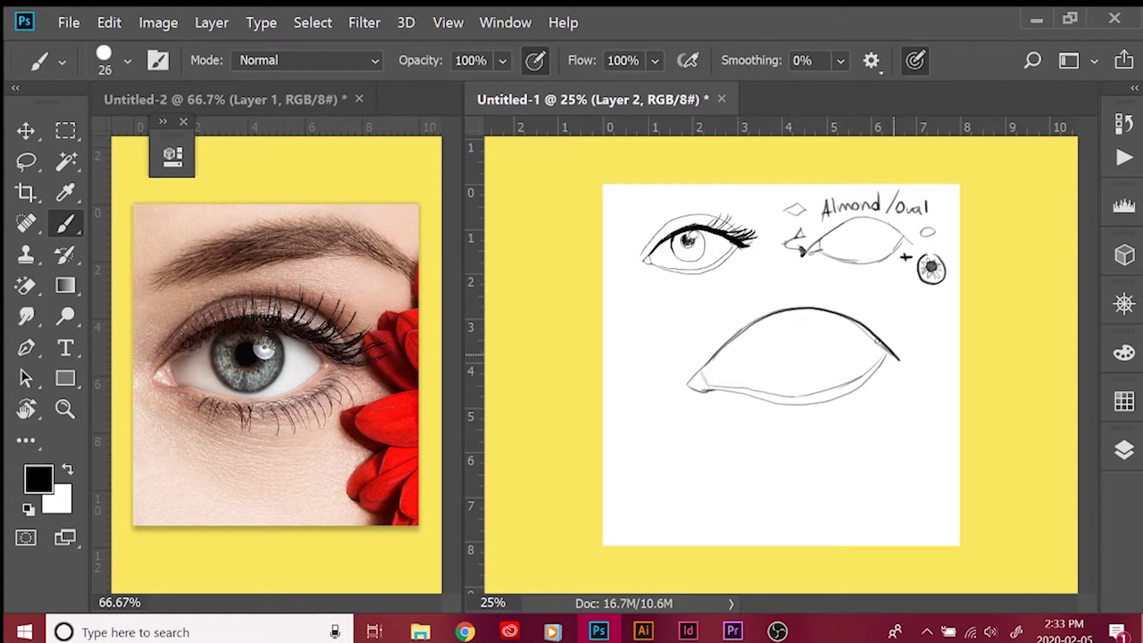
left_click_drag(707, 365, 851, 319)
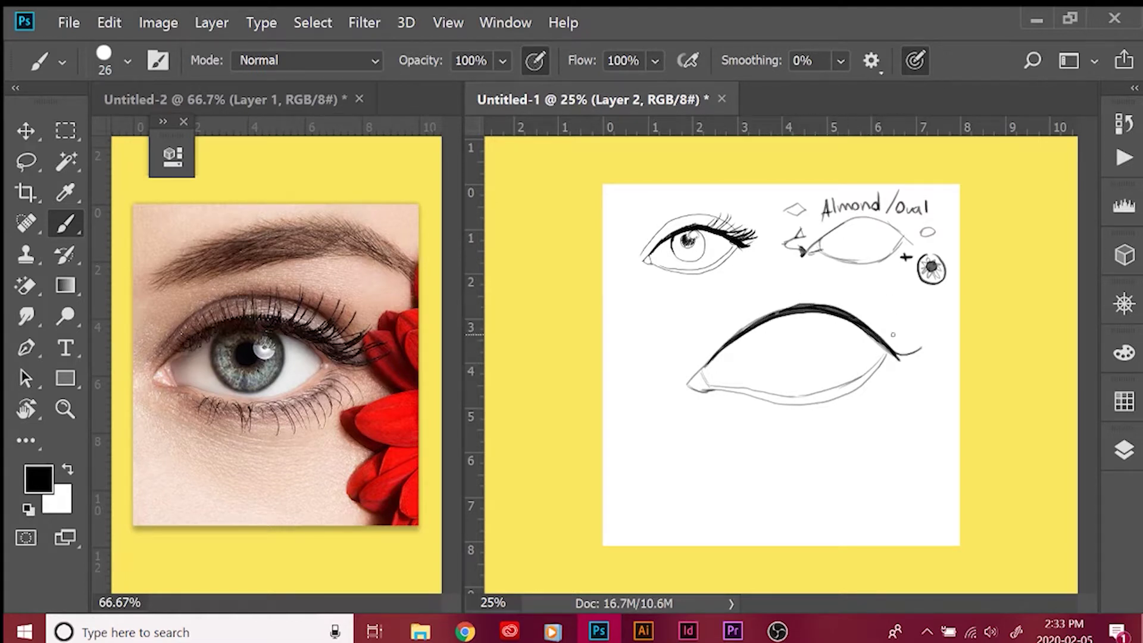
Brush dense upper lashes from the outer corner along the lid and sketch the iris circle.
mouse_move(893, 355)
left_mouse_down()
mouse_move(939, 338)
mouse_move(901, 306)
left_mouse_up()
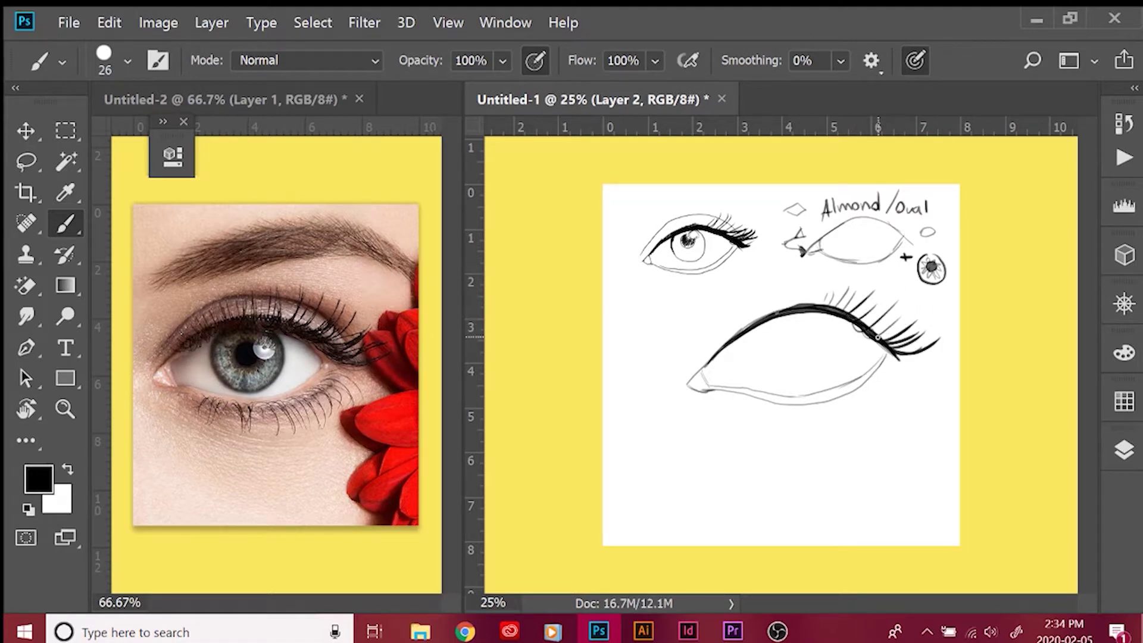
left_click_drag(887, 357, 935, 339)
mouse_move(878, 345)
left_mouse_down()
mouse_move(924, 316)
mouse_move(911, 315)
left_mouse_up()
left_click_drag(863, 325, 905, 303)
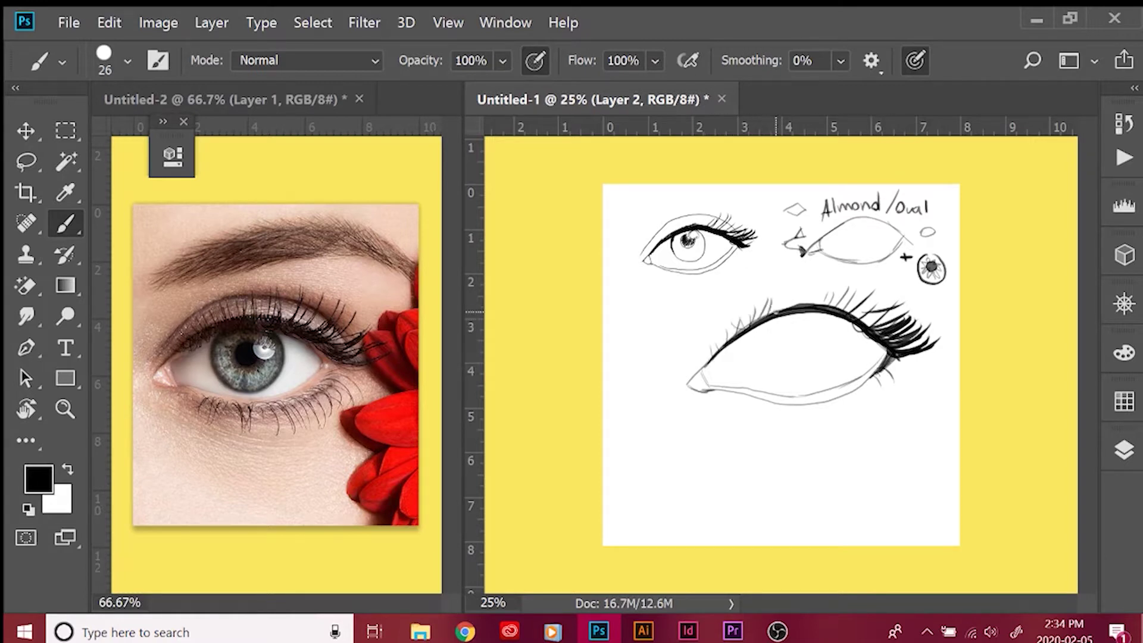
mouse_move(810, 283)
left_mouse_down()
mouse_move(833, 296)
mouse_move(860, 288)
mouse_move(876, 329)
mouse_move(870, 315)
mouse_move(892, 334)
left_mouse_up()
key("ctrl+z")
key("ctrl+z")
key("ctrl+z")
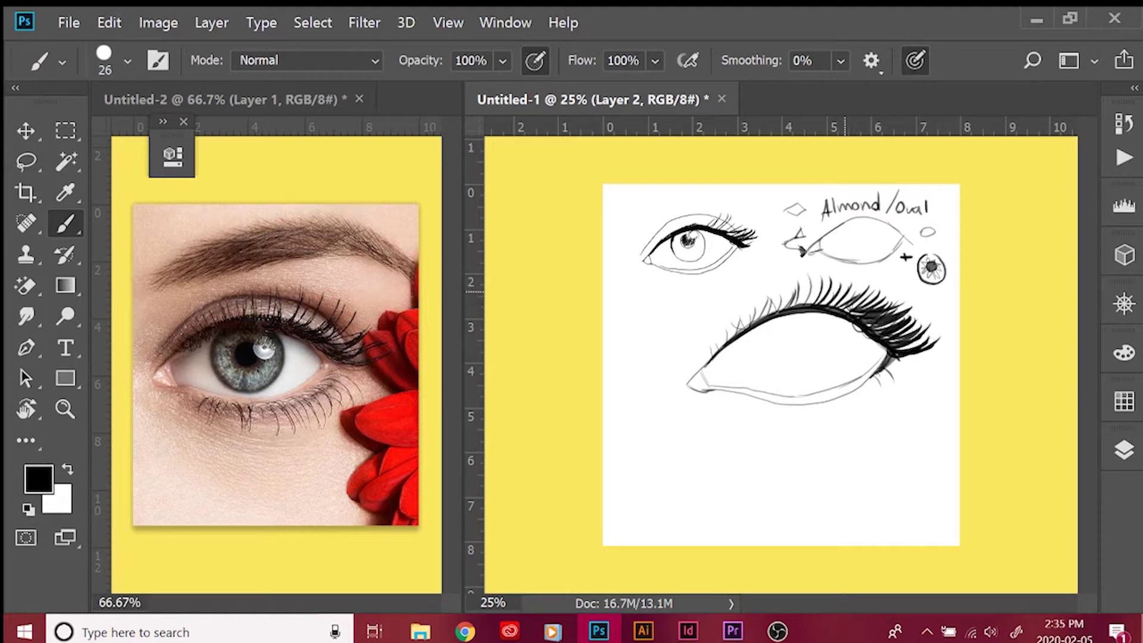
key("ctrl+z")
key("ctrl+z")
mouse_move(785, 311)
left_mouse_down()
mouse_move(795, 283)
mouse_move(796, 304)
mouse_move(884, 346)
left_mouse_up()
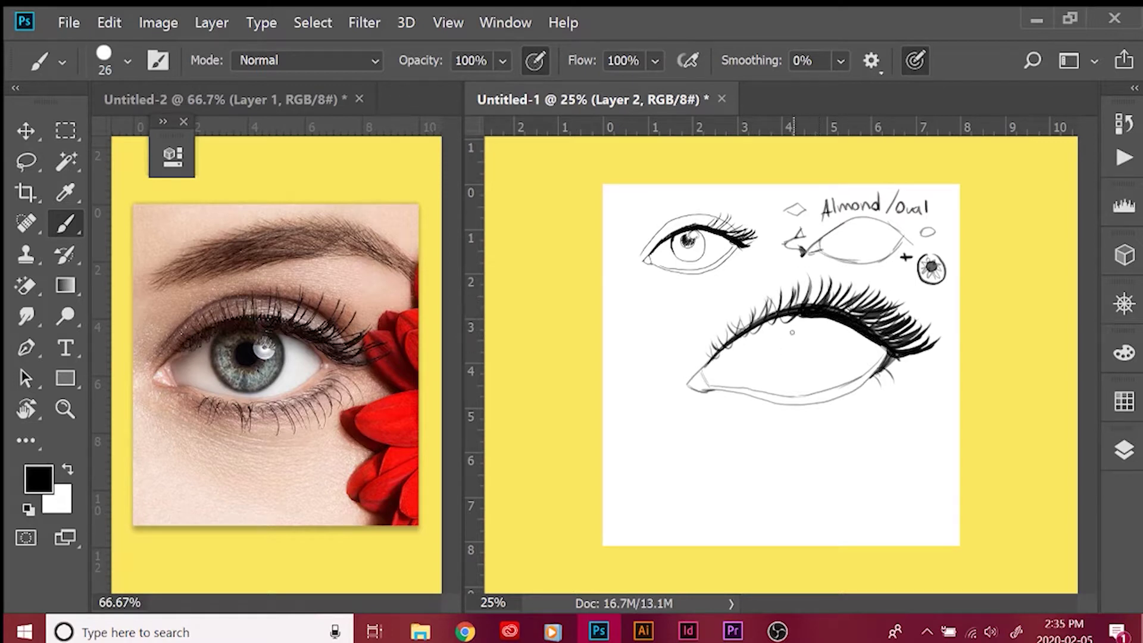
mouse_move(766, 328)
left_mouse_down()
mouse_move(812, 362)
mouse_move(819, 333)
mouse_move(821, 384)
left_mouse_up()
left_click_drag(759, 353, 772, 322)
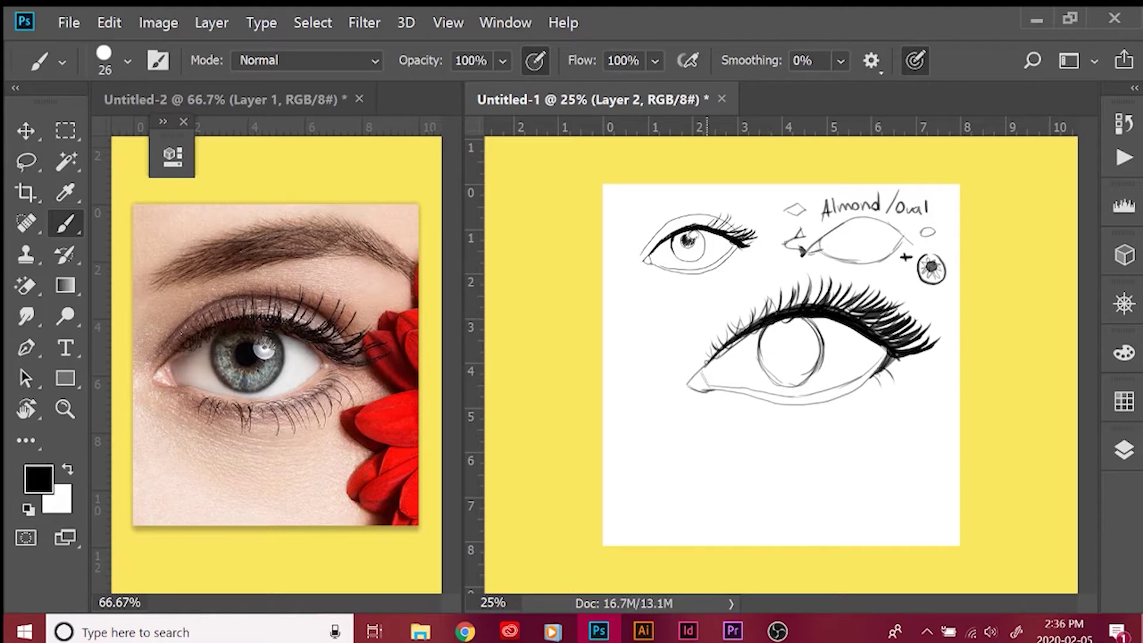
Erase stray lines at the big eye's inner corner and add lower lashes at the outer corner.
key("e")
right_click(26, 285)
left_click(119, 284)
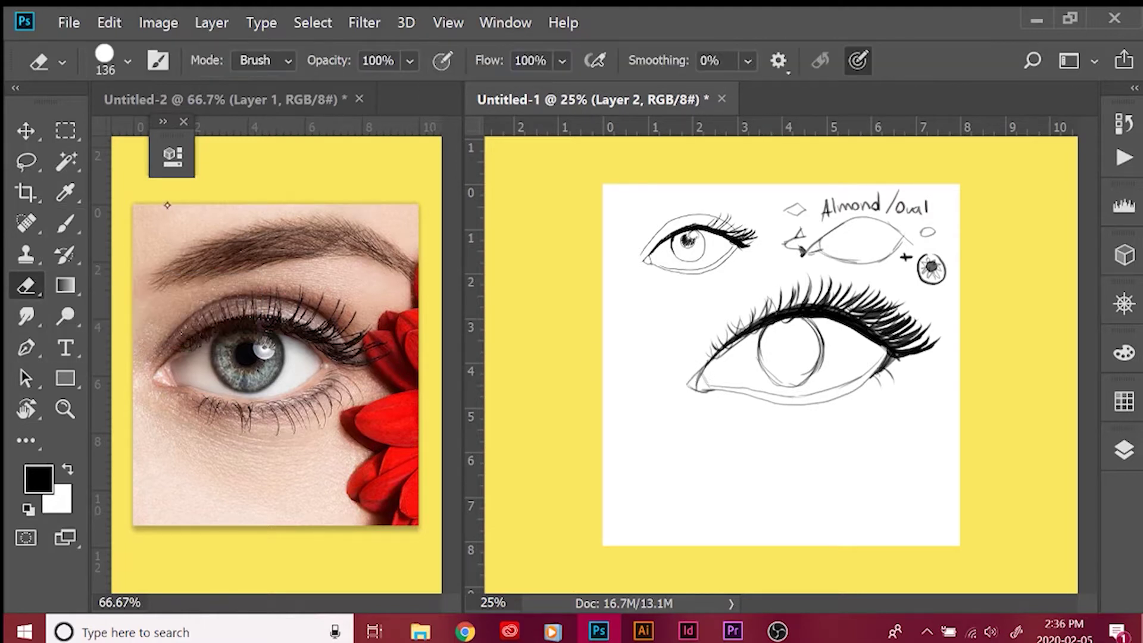
mouse_move(685, 378)
left_mouse_down()
mouse_move(694, 393)
mouse_move(705, 368)
left_mouse_up()
key("b")
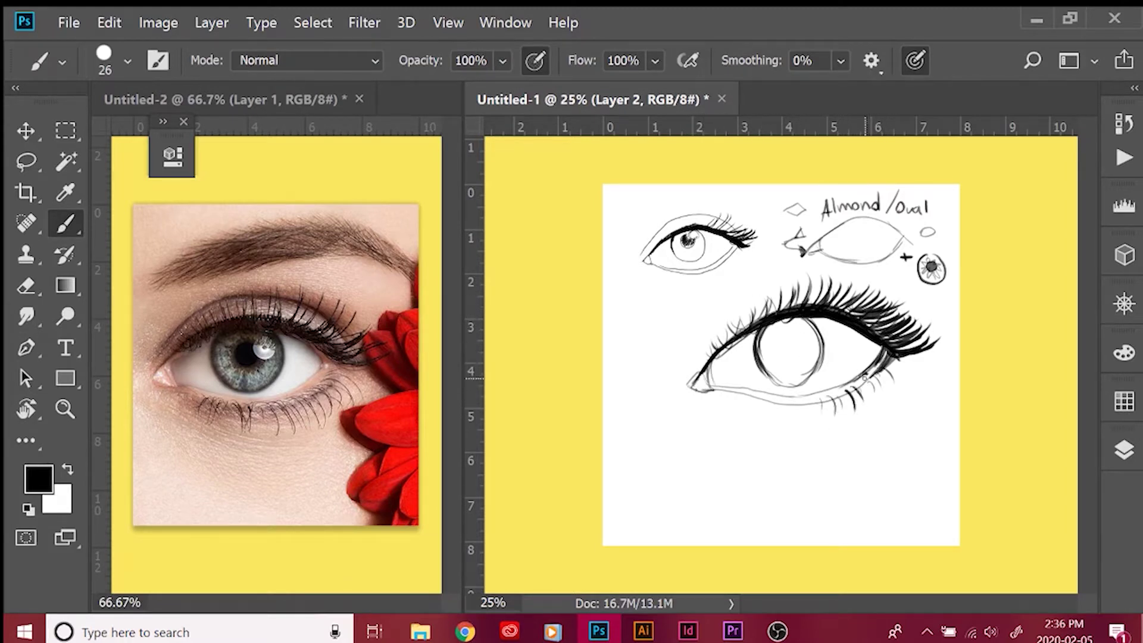
mouse_move(865, 377)
left_mouse_down()
mouse_move(900, 358)
mouse_move(889, 317)
left_mouse_up()
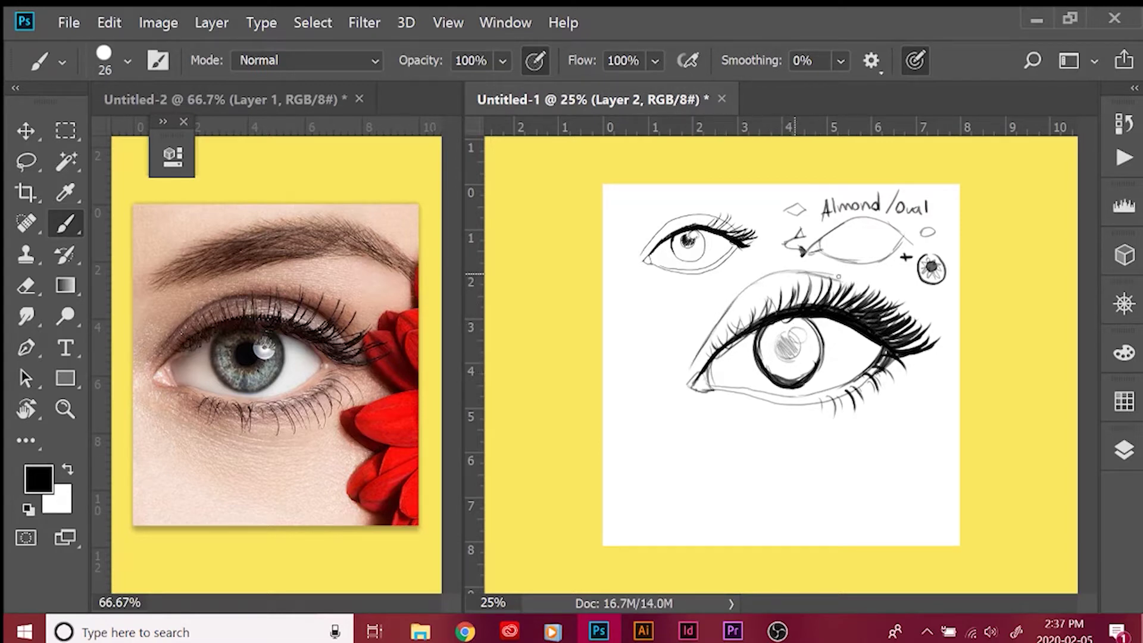
Draw a long upper-lid crease and move the big eye lower on the canvas.
left_click_drag(838, 276, 904, 304)
key("ctrl+z")
key("ctrl+z")
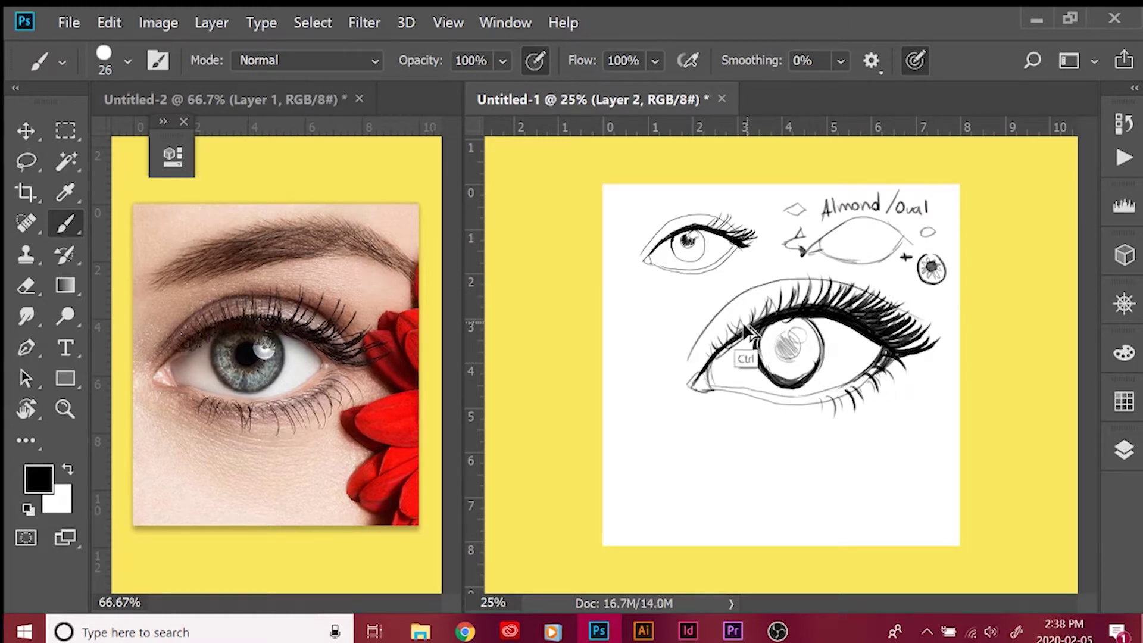
left_click_drag(684, 374, 710, 309)
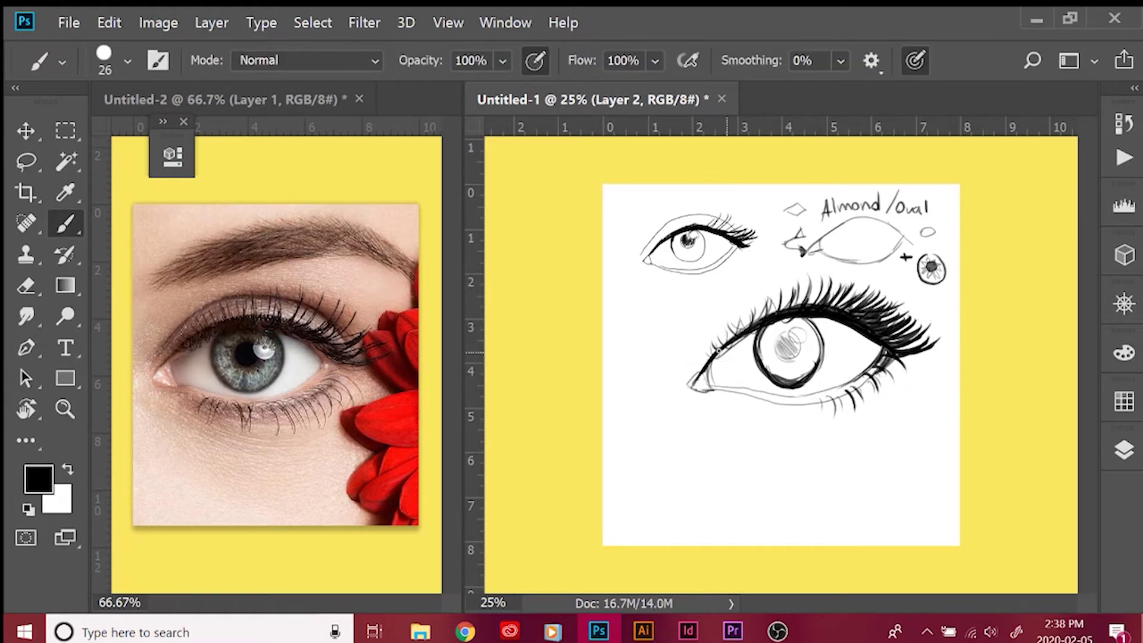
left_click_drag(679, 374, 888, 307)
key("ctrl+t")
left_click_drag(842, 382, 825, 442)
key("Return")
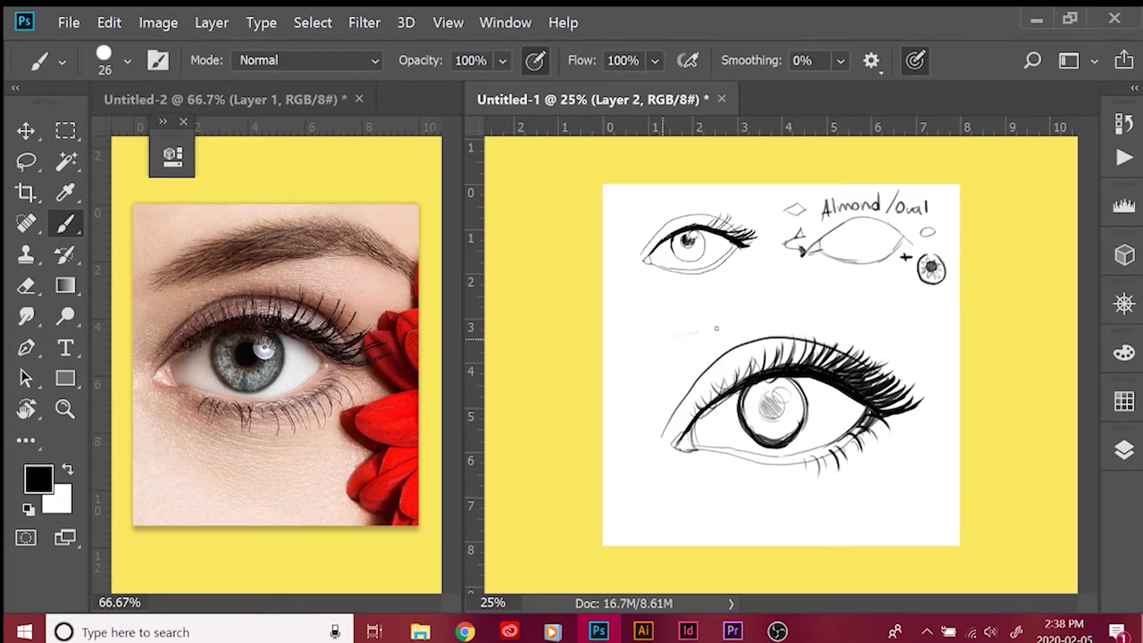
Sketch a light eyebrow arch above the eye and dab two solid dark practice dots below.
mouse_move(667, 335)
left_mouse_down()
mouse_move(843, 307)
mouse_move(902, 327)
left_mouse_up()
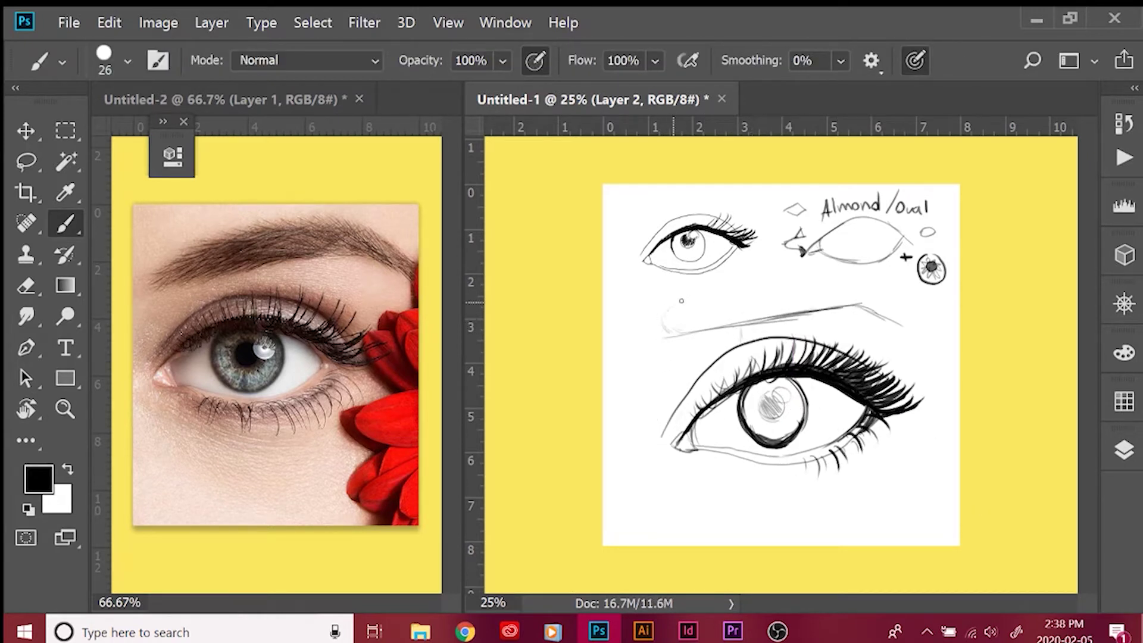
left_click_drag(755, 287, 866, 279)
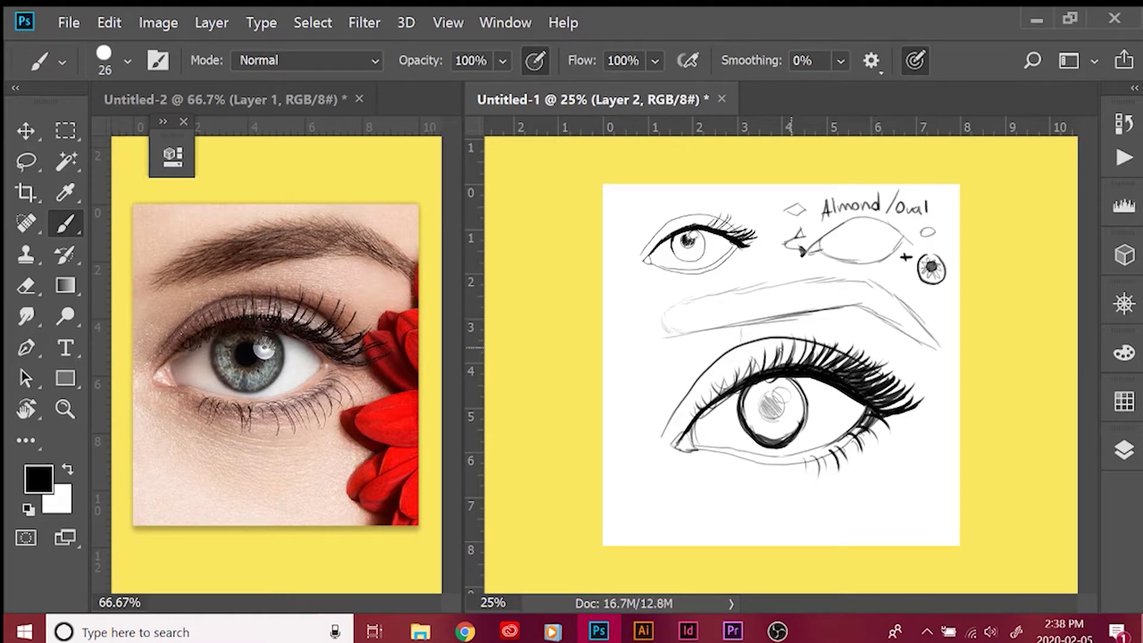
mouse_move(706, 333)
left_mouse_down()
mouse_move(655, 306)
mouse_move(804, 274)
left_mouse_up()
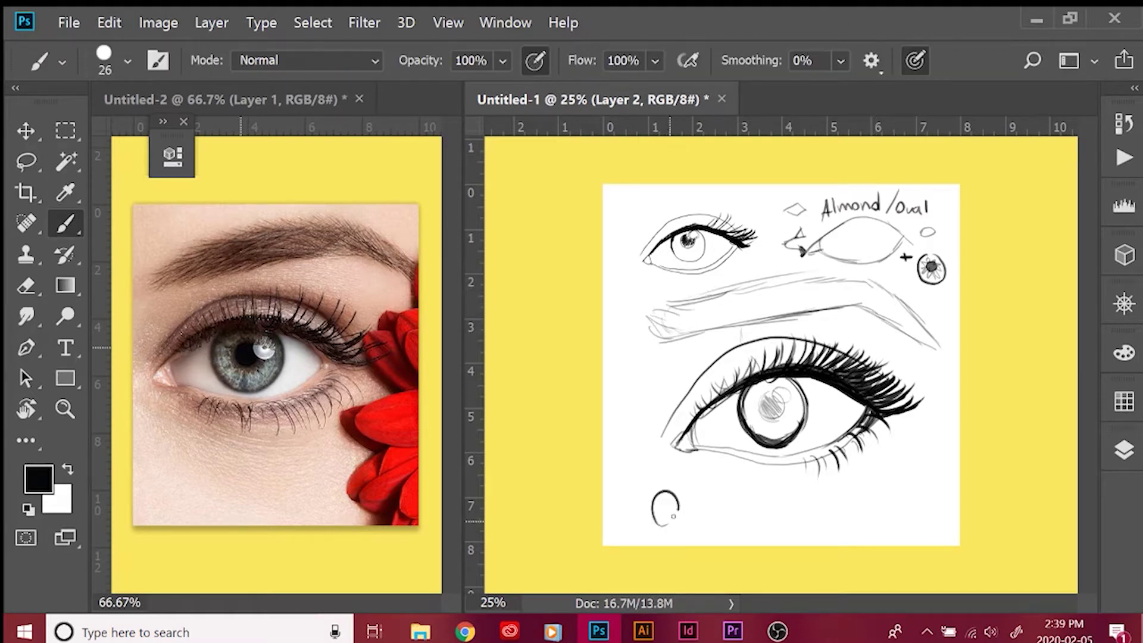
mouse_move(673, 517)
left_mouse_down()
mouse_move(665, 506)
mouse_move(709, 509)
left_mouse_up()
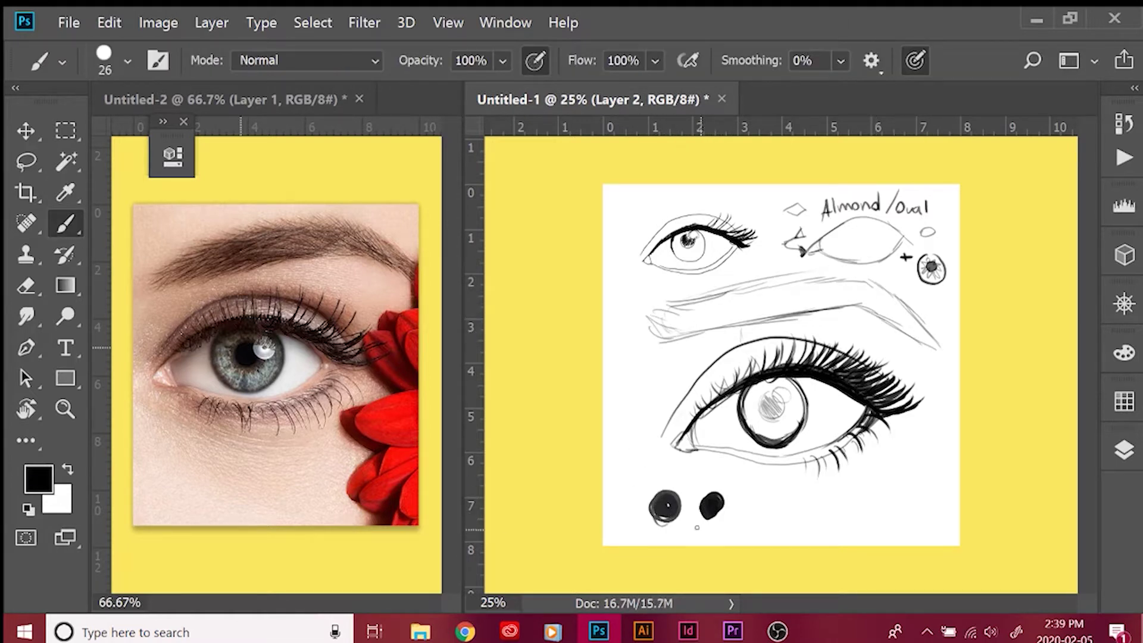
left_click(664, 497, "alt")
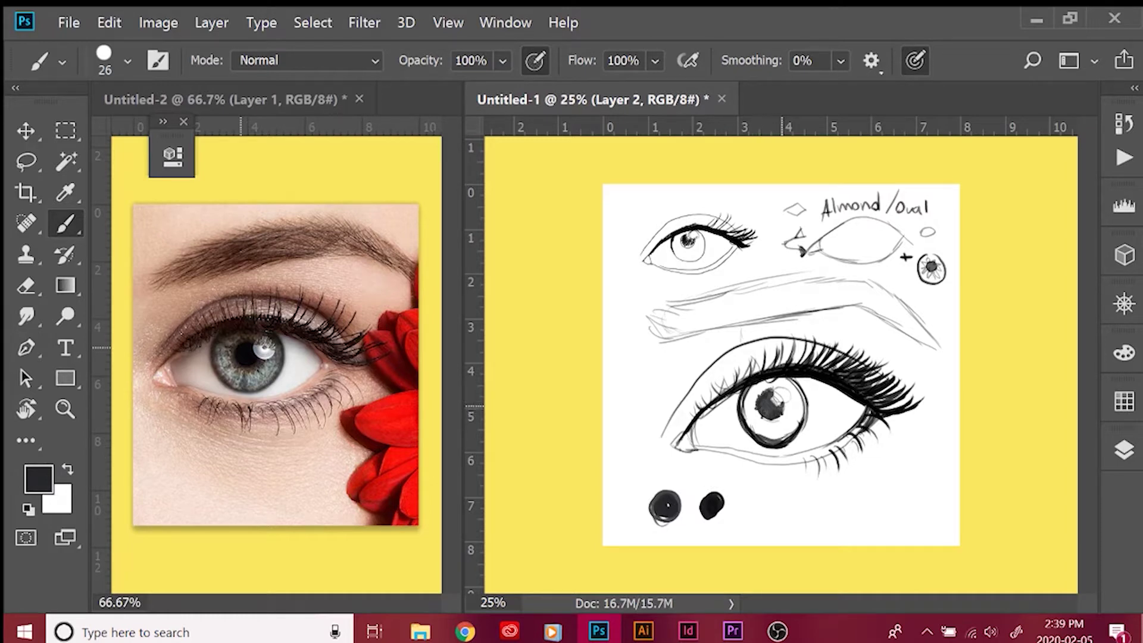
On a new Multiply layer, fill the large iris with a sampled grey using a 73 px brush.
left_click(792, 309, "alt")
left_click(1124, 450)
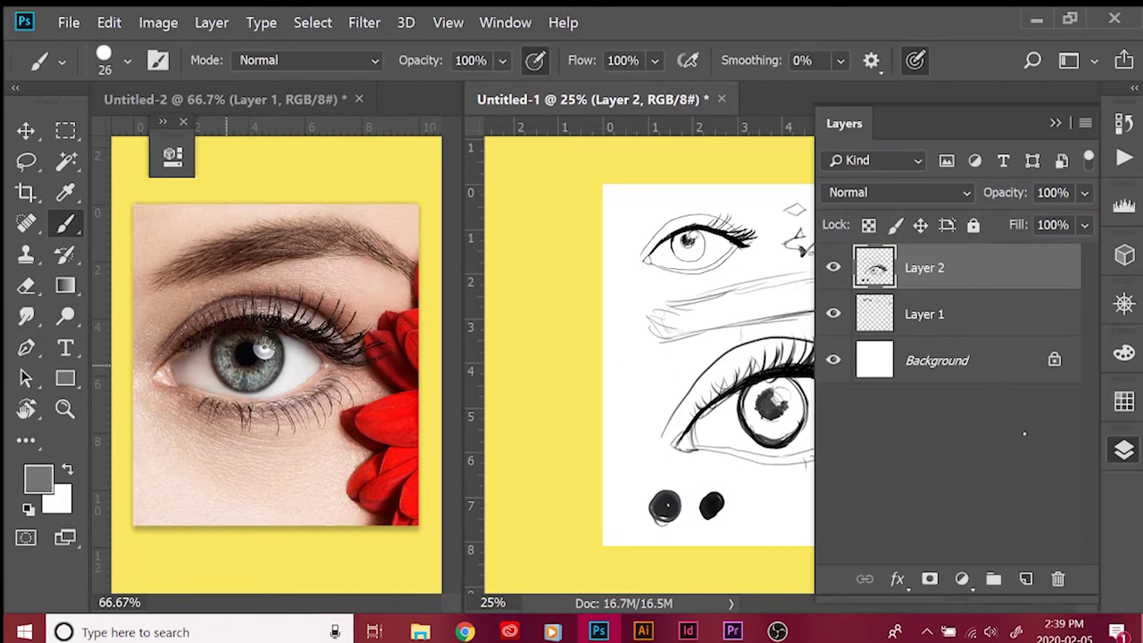
left_click(1026, 579)
left_click(851, 192)
left_click(840, 71)
right_click(750, 386)
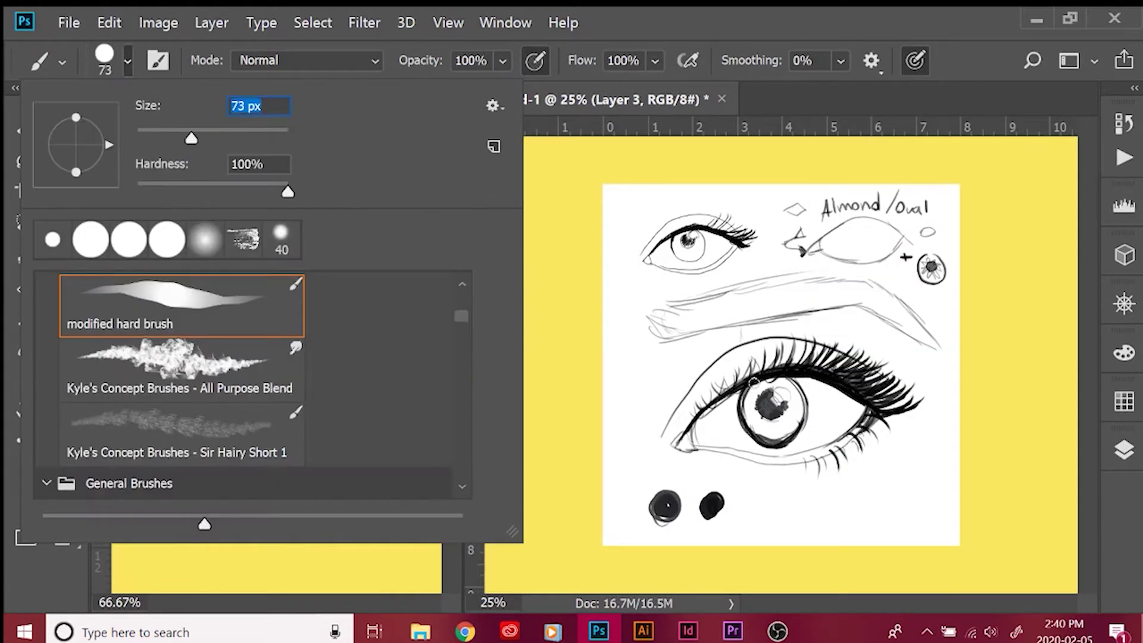
key("Return")
mouse_move(789, 375)
left_mouse_down()
mouse_move(795, 425)
mouse_move(754, 417)
mouse_move(769, 393)
mouse_move(795, 411)
left_mouse_up()
Darken the iris with brown and darker tones sampled from the reference eye.
left_click(65, 193)
left_click(161, 250)
key("b")
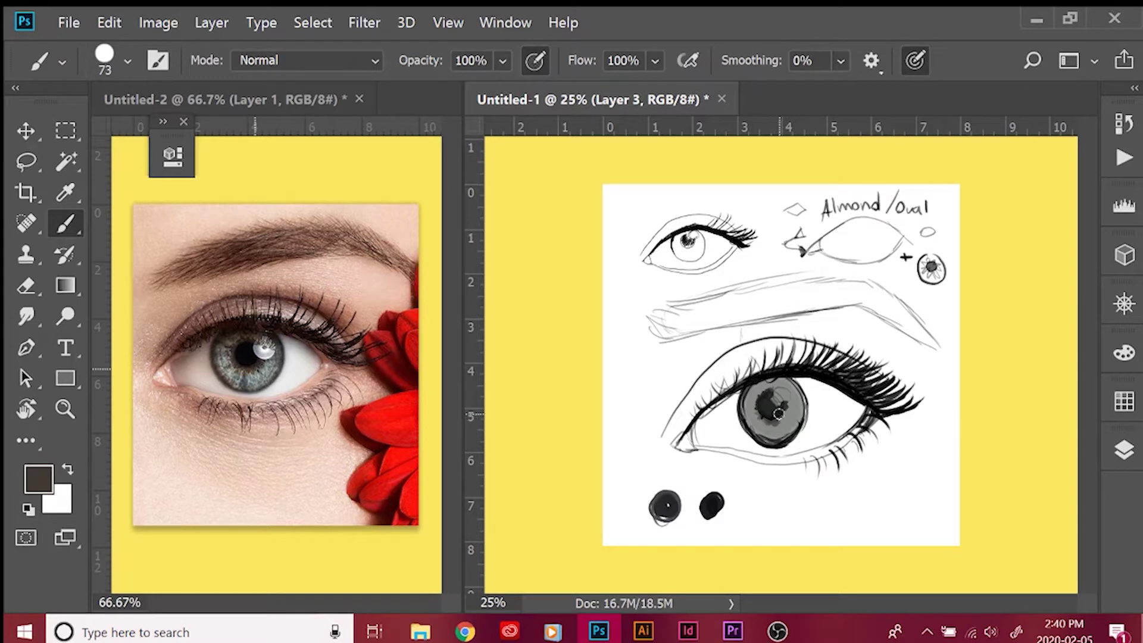
mouse_move(749, 395)
left_mouse_down()
mouse_move(780, 384)
mouse_move(760, 391)
left_mouse_up()
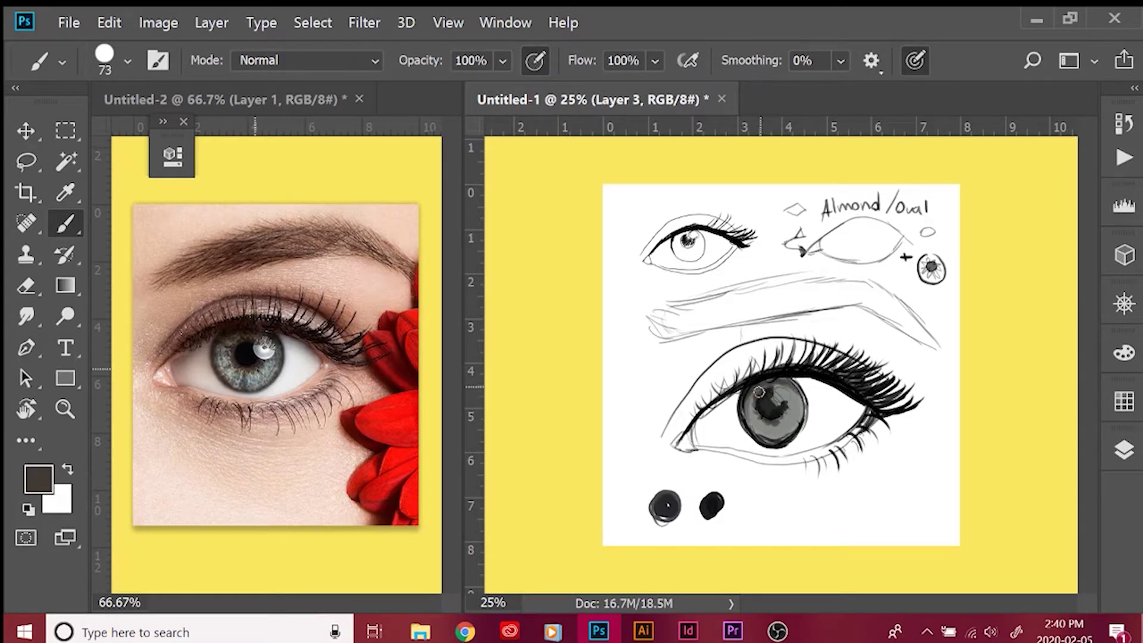
key("i")
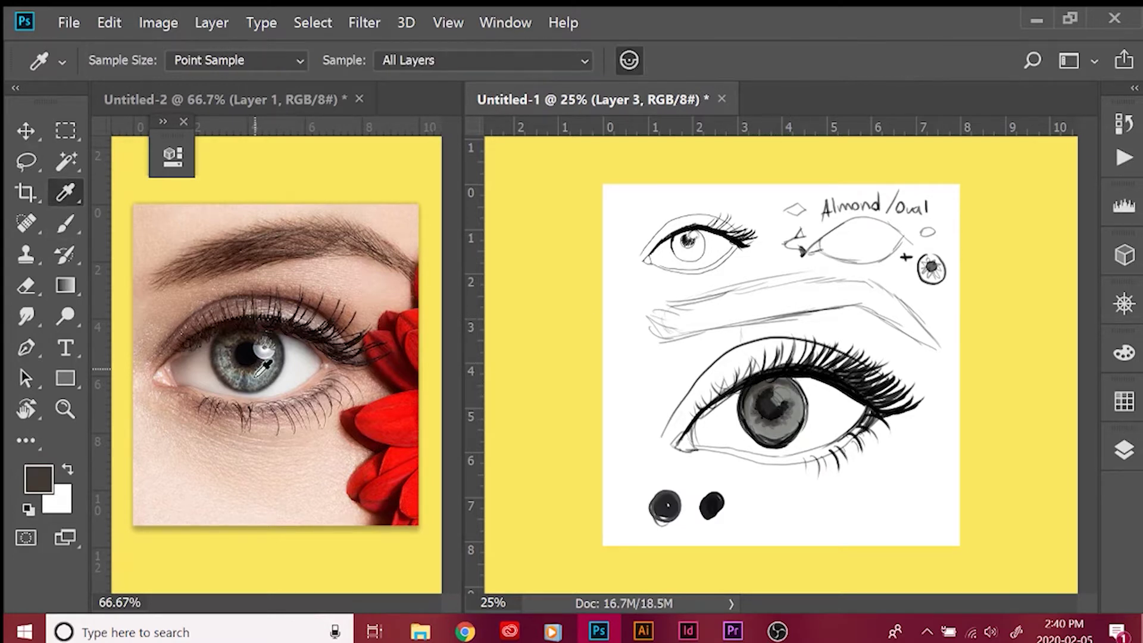
left_click(263, 369)
left_click(239, 296)
key("b")
mouse_move(741, 400)
left_mouse_down()
mouse_move(744, 420)
mouse_move(776, 436)
mouse_move(799, 393)
mouse_move(789, 438)
mouse_move(768, 444)
left_mouse_up()
On a new Color Dodge layer, brighten the iris below the pupil with a sampled light grey.
key("i")
left_click(226, 357)
left_click(1124, 450)
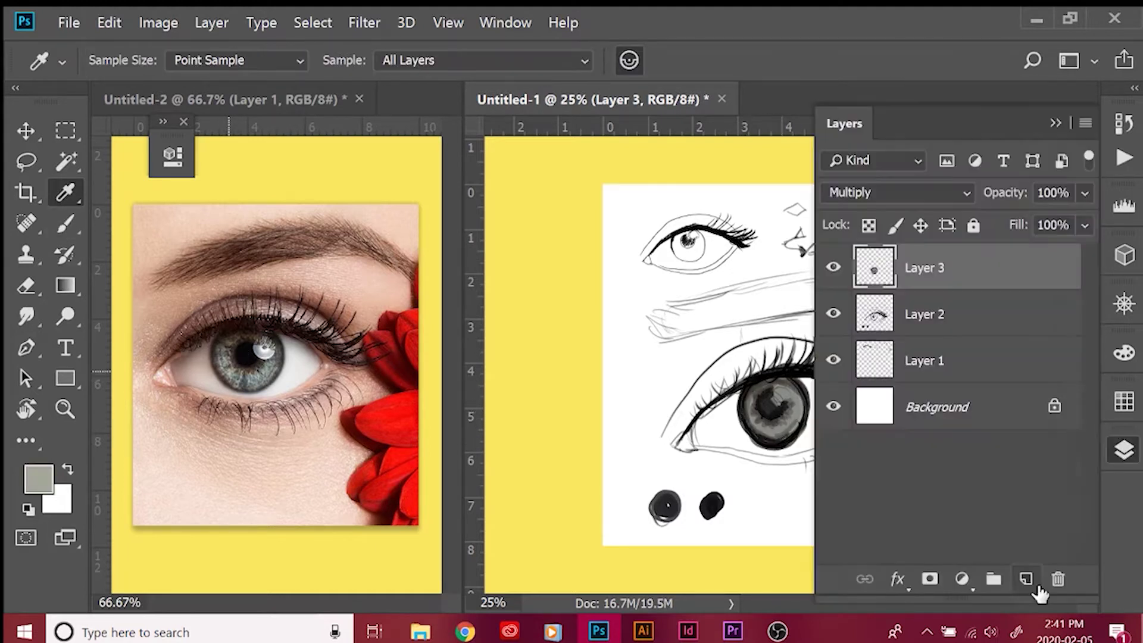
left_click(1023, 582)
left_click(1124, 450)
key("b")
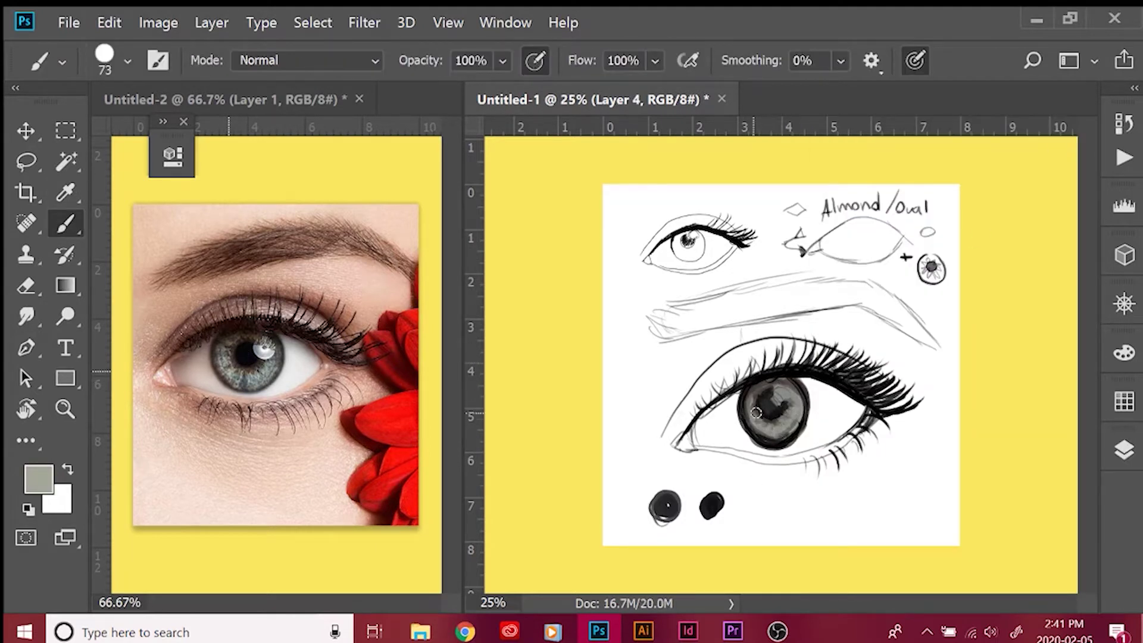
left_click(307, 60)
left_click(1124, 449)
left_click(898, 192)
left_click(863, 171)
left_click(1125, 449)
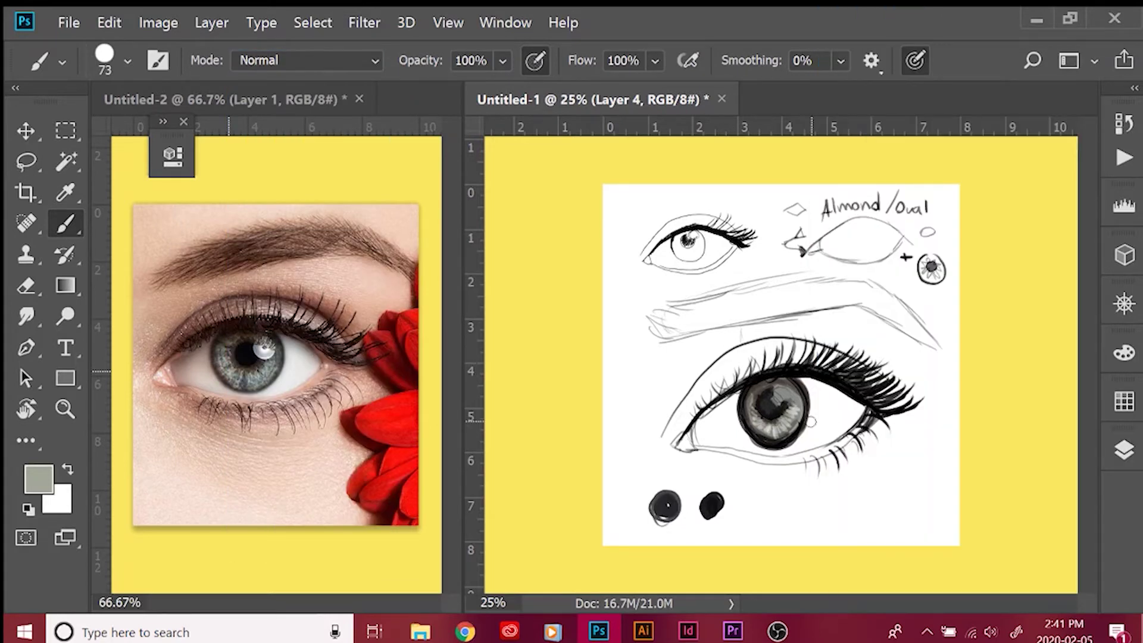
left_click_drag(788, 403, 777, 426)
Set a 31 px brush and pick a blue-grey painting colour sampled from the iris.
right_click(229, 371)
type("31i")
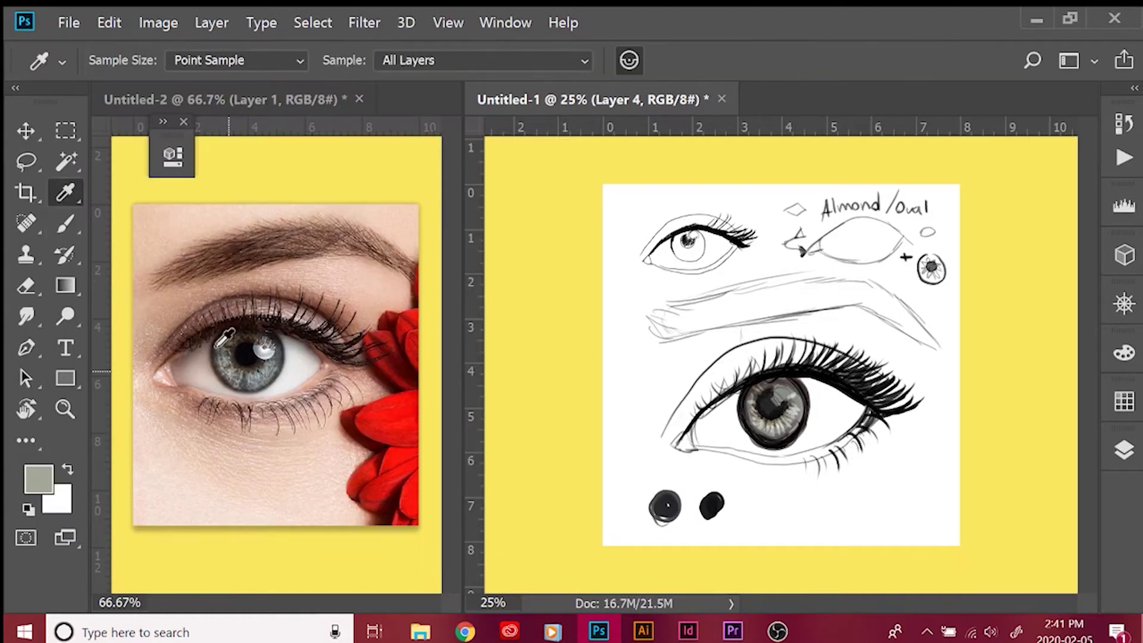
left_click(238, 352)
left_click(39, 478)
left_click(845, 109)
Zoom in and, on a new layer, darken the pupil edge and the iris's upper-left rim.
key("b")
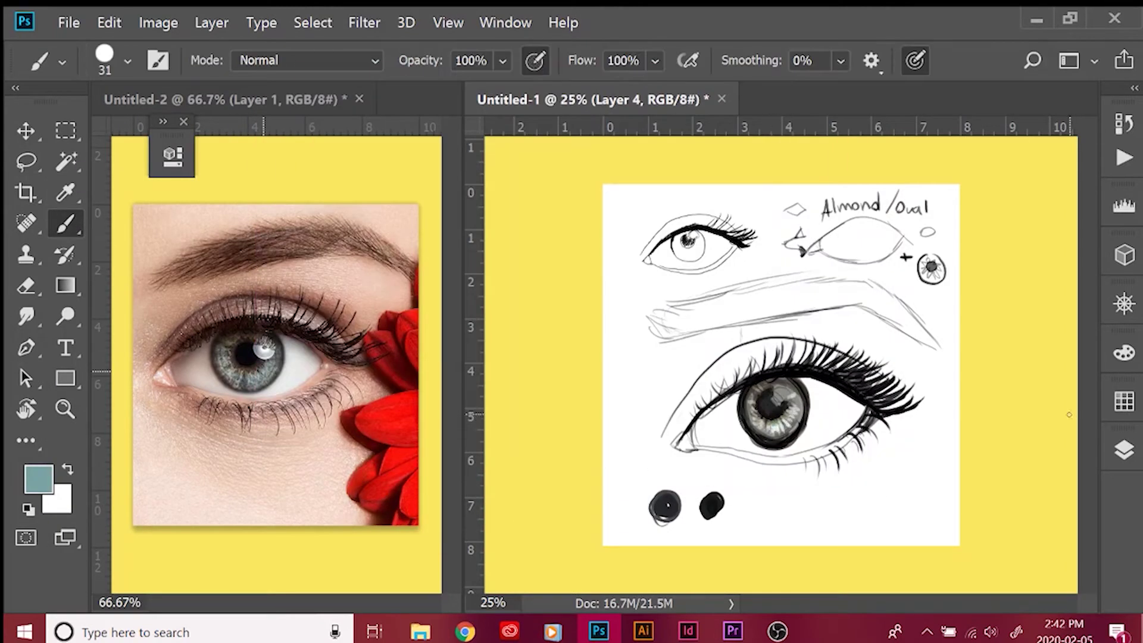
key("r")
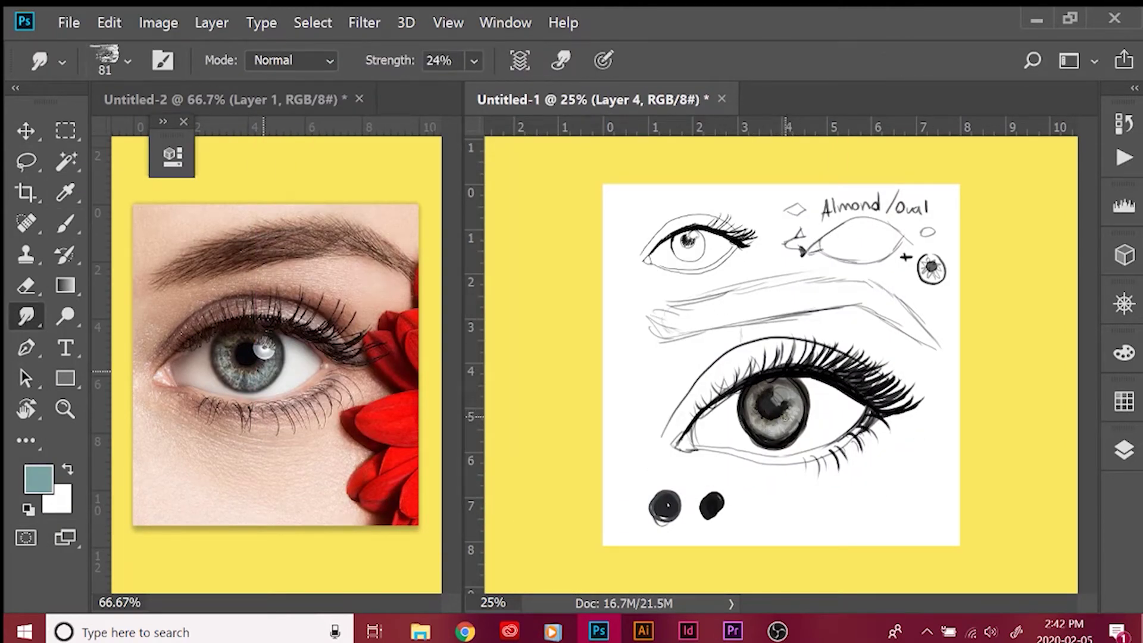
key("b")
key("ctrl+plus")
key("ctrl+plus")
key("ctrl+plus")
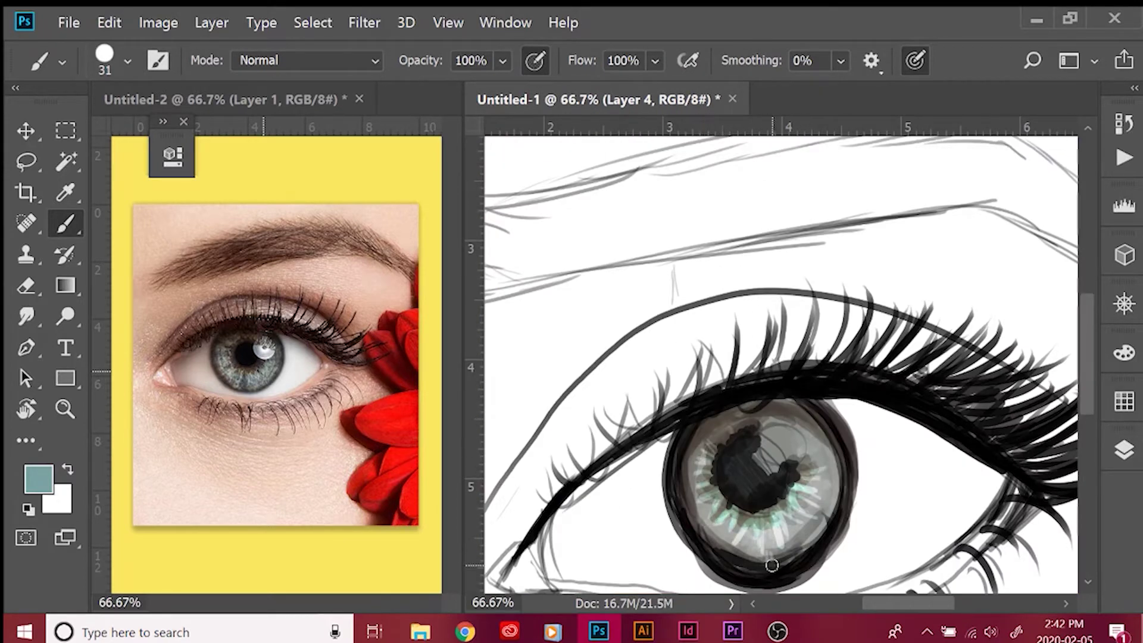
left_click(235, 357, "alt")
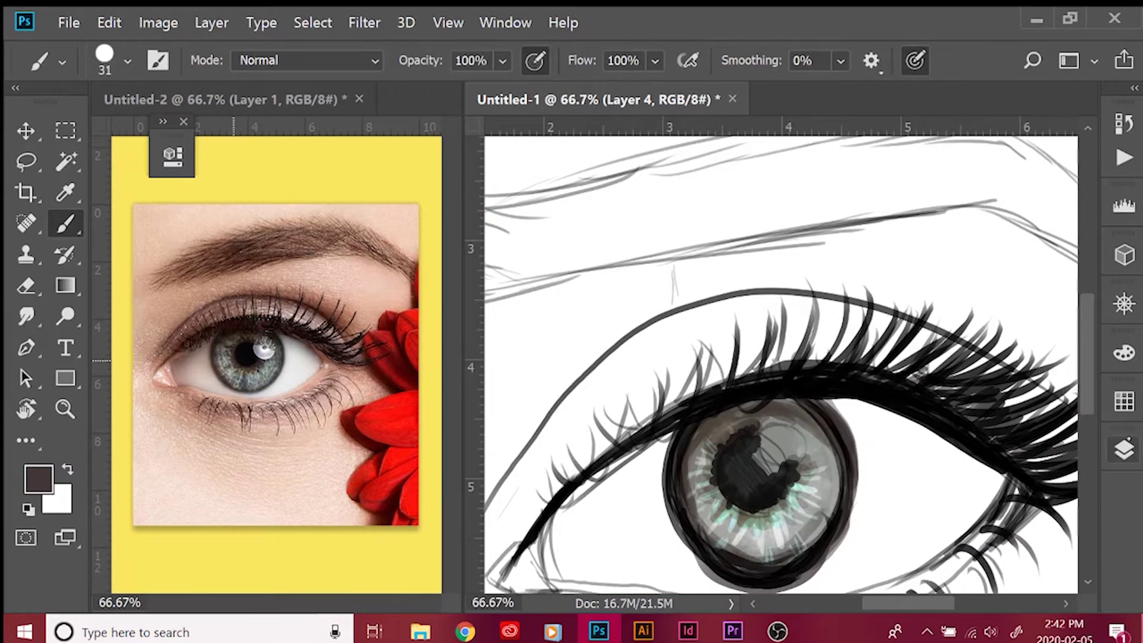
key("ctrl+shift+alt+n")
mouse_move(766, 510)
left_mouse_down()
mouse_move(793, 473)
mouse_move(747, 504)
mouse_move(717, 496)
mouse_move(751, 524)
left_mouse_up()
mouse_move(716, 414)
left_mouse_down()
mouse_move(815, 406)
mouse_move(793, 395)
mouse_move(736, 412)
mouse_move(695, 450)
mouse_move(731, 426)
left_mouse_up()
On another new layer, fill a circle over the upper iris with a 22% light gradient.
left_click(312, 342, "alt")
key("ctrl+shift+alt+n")
key("m")
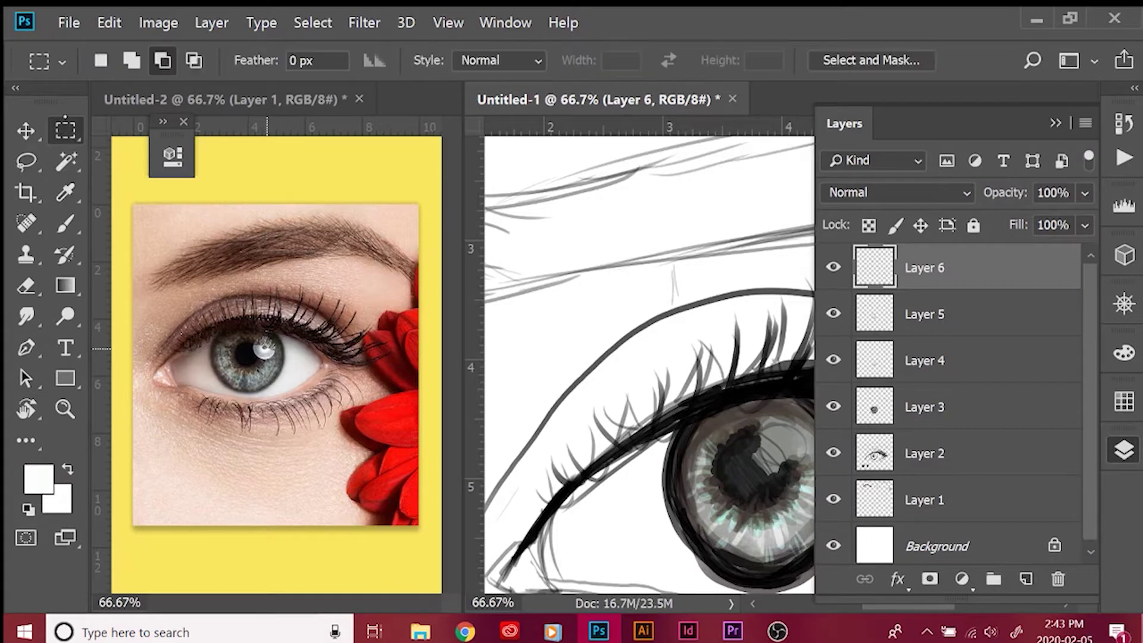
mouse_move(744, 414)
left_mouse_down()
mouse_move(808, 474)
mouse_move(842, 441)
mouse_move(834, 411)
left_mouse_up()
key("g")
key("ctrl+z")
key("2")
key("2")
left_click_drag(774, 440, 836, 341)
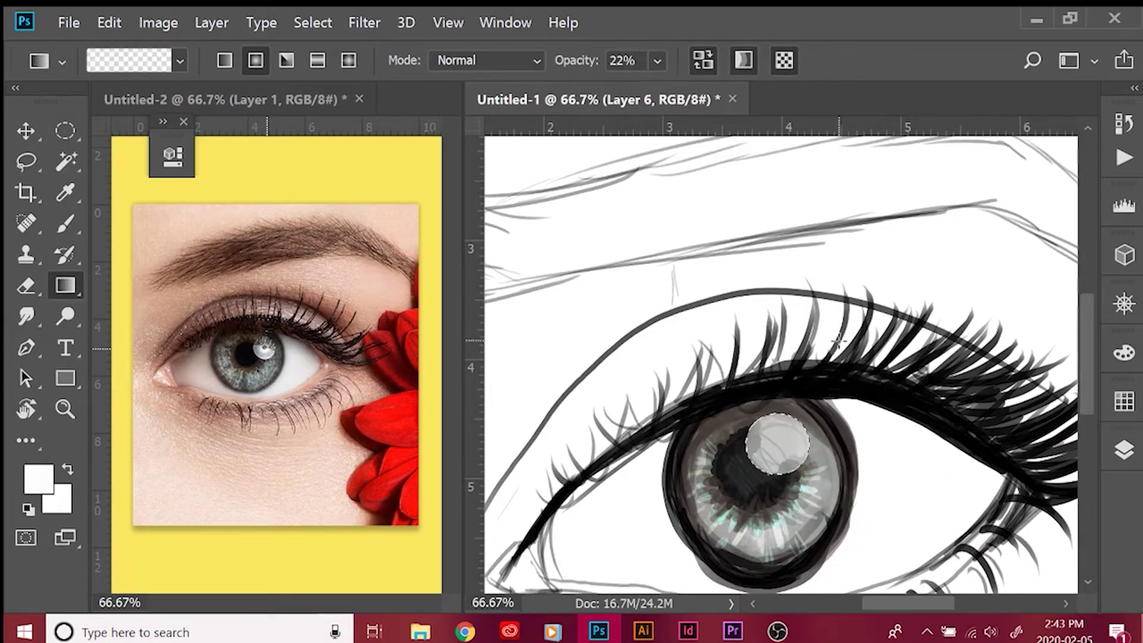
Soften the reflection's centre with a 72 px soft round eraser and deselect.
key("e")
left_click(128, 60)
left_click(171, 417)
scroll(256, 387, "down", 5)
scroll(256, 387, "up", 6)
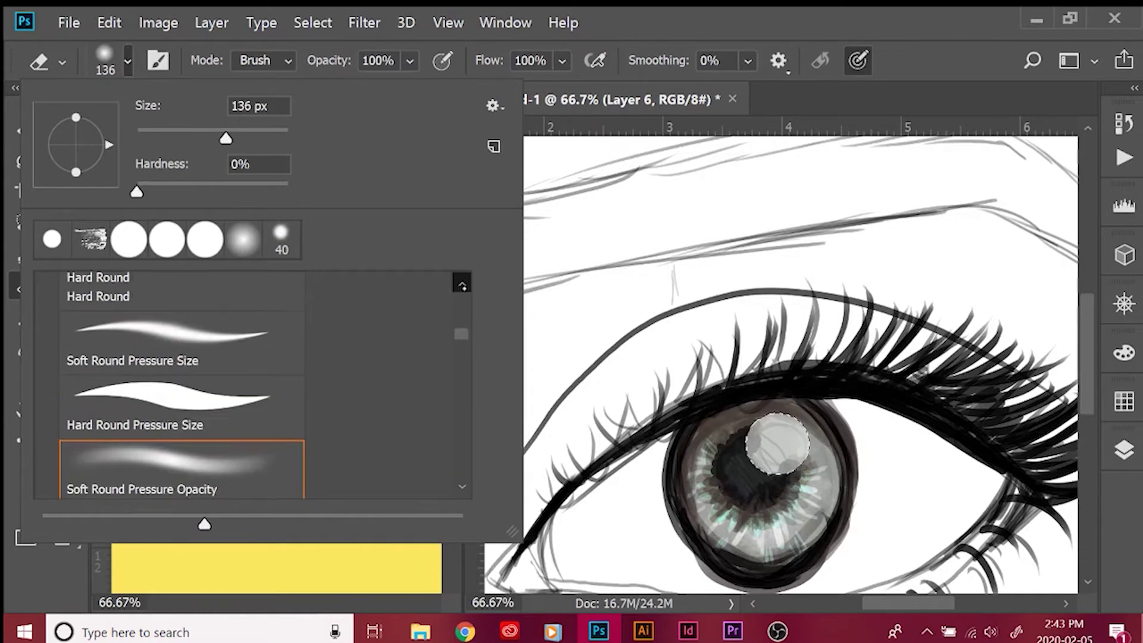
type("72")
key("Return")
mouse_move(773, 454)
left_mouse_down()
mouse_move(780, 435)
mouse_move(786, 442)
mouse_move(769, 453)
mouse_move(775, 442)
left_mouse_up()
key("ctrl+d")
Sample a grey from the reference eye white and add a new layer for the eye white.
key("i")
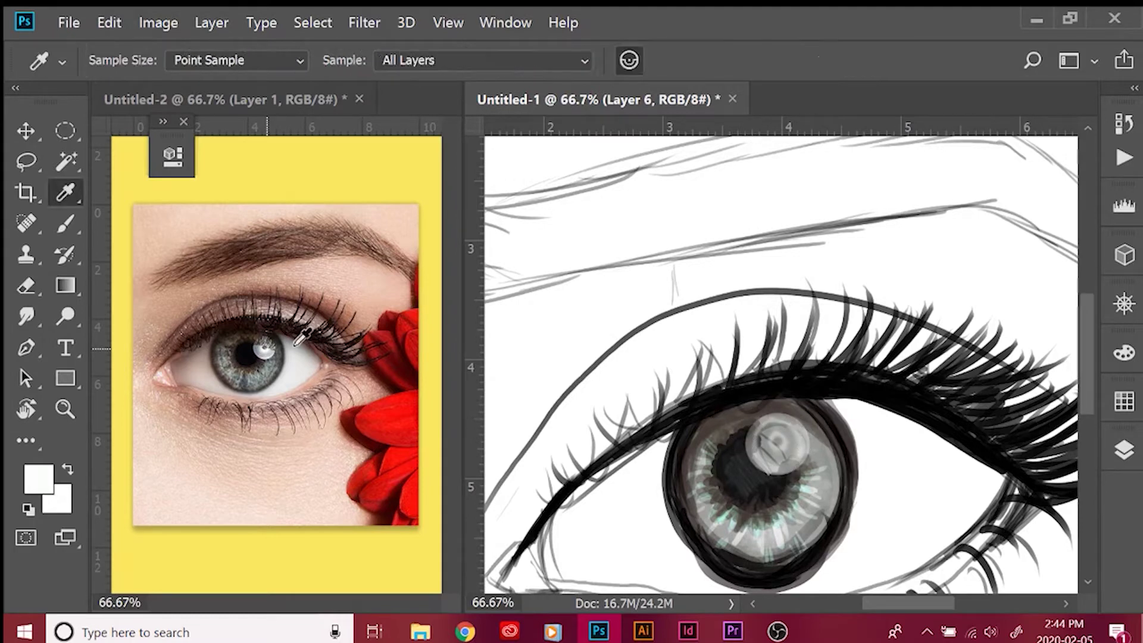
left_click(1028, 404)
key("b")
left_click(1124, 450)
left_click(1026, 579)
Set the brush to 72 px and paint grey over the white of the eye.
left_click(127, 60)
type("72")
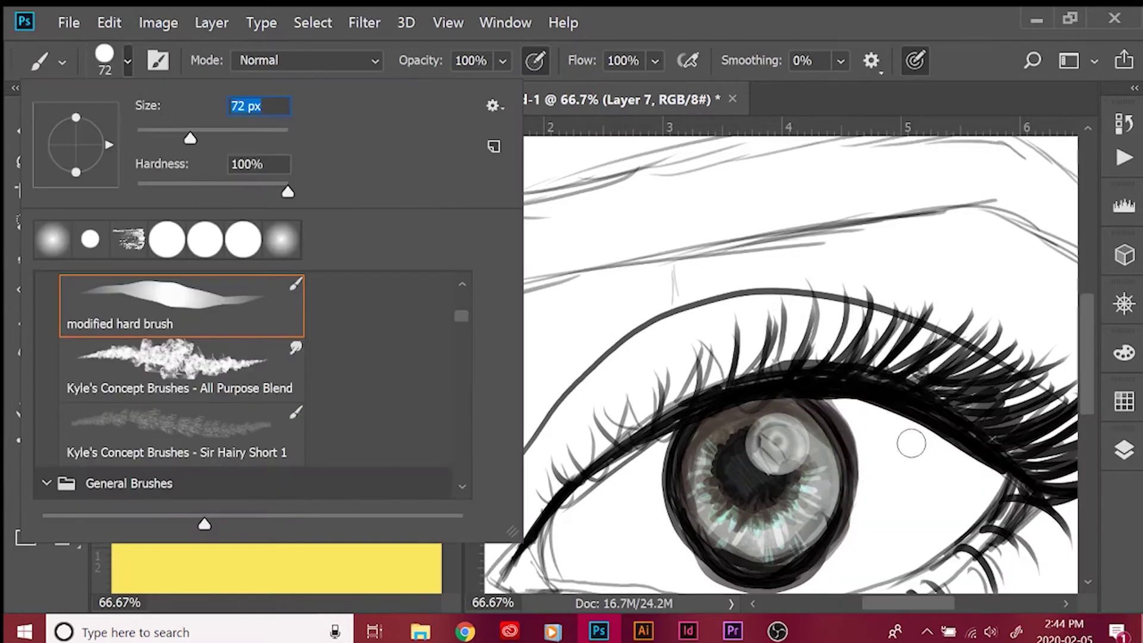
key("Return")
mouse_move(846, 417)
left_mouse_down()
mouse_move(943, 466)
mouse_move(863, 518)
mouse_move(894, 554)
left_mouse_up()
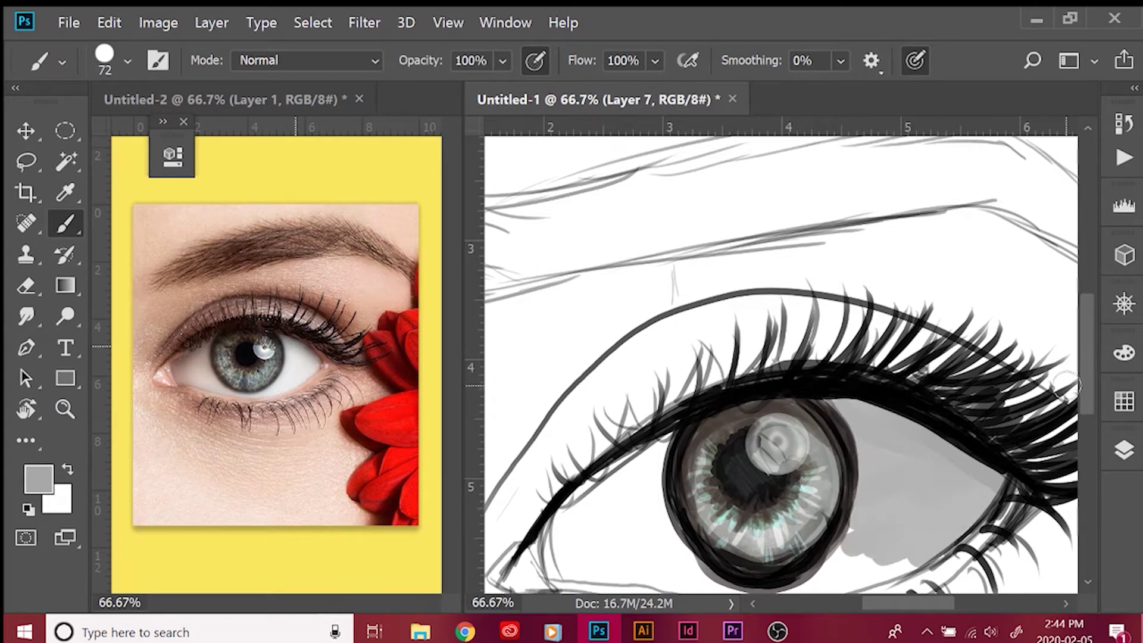
scroll(774, 417, "down", 4)
mouse_move(666, 325)
left_mouse_down()
mouse_move(602, 375)
mouse_move(632, 368)
mouse_move(577, 446)
mouse_move(677, 471)
mouse_move(823, 461)
mouse_move(926, 438)
left_mouse_up()
Erase stray grey, smudge the grey right of the iris, and brighten the lower-right eye white.
key("e")
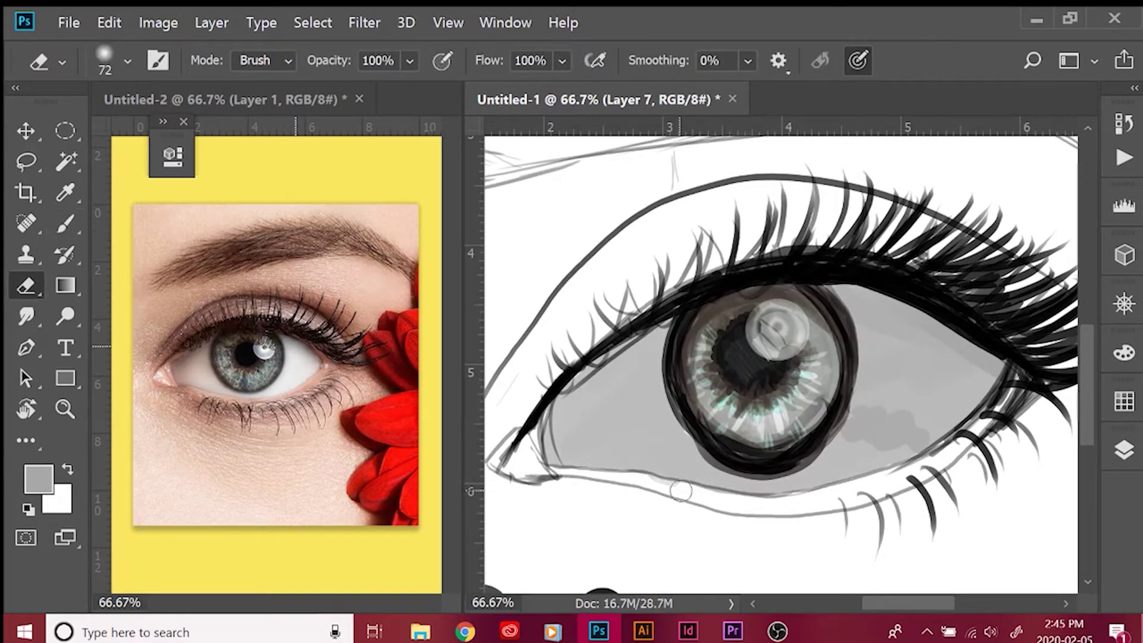
left_click_drag(637, 470, 691, 503)
key("r")
left_click_drag(833, 429, 953, 370)
key("b")
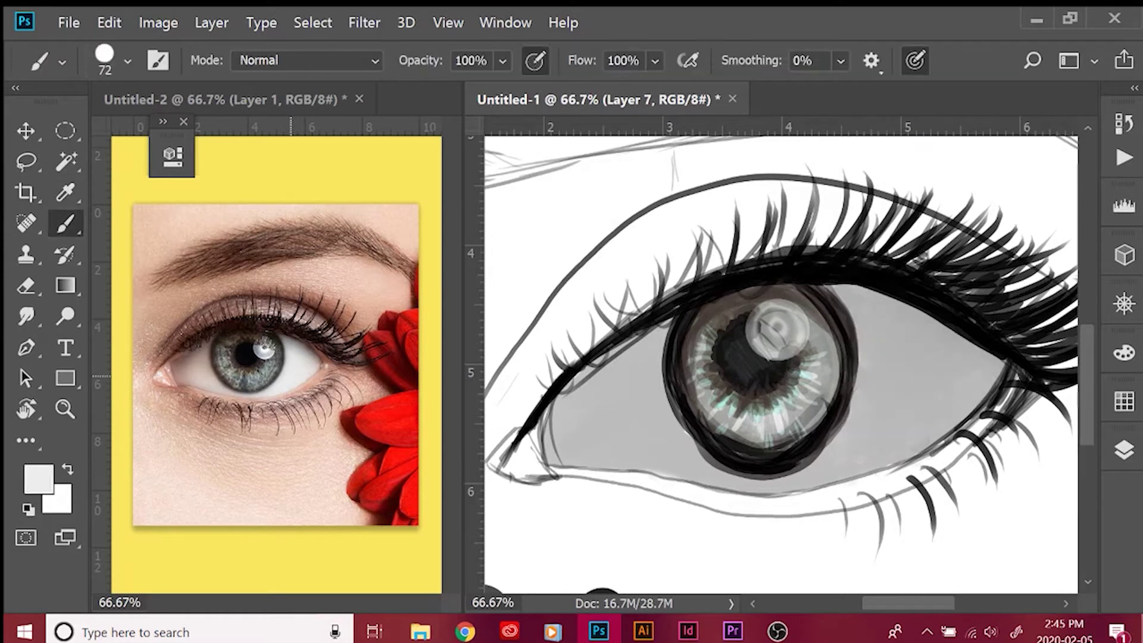
mouse_move(869, 443)
left_mouse_down()
mouse_move(952, 411)
mouse_move(896, 453)
mouse_move(965, 387)
mouse_move(864, 369)
mouse_move(941, 357)
mouse_move(827, 467)
mouse_move(605, 417)
mouse_move(685, 458)
left_mouse_up()
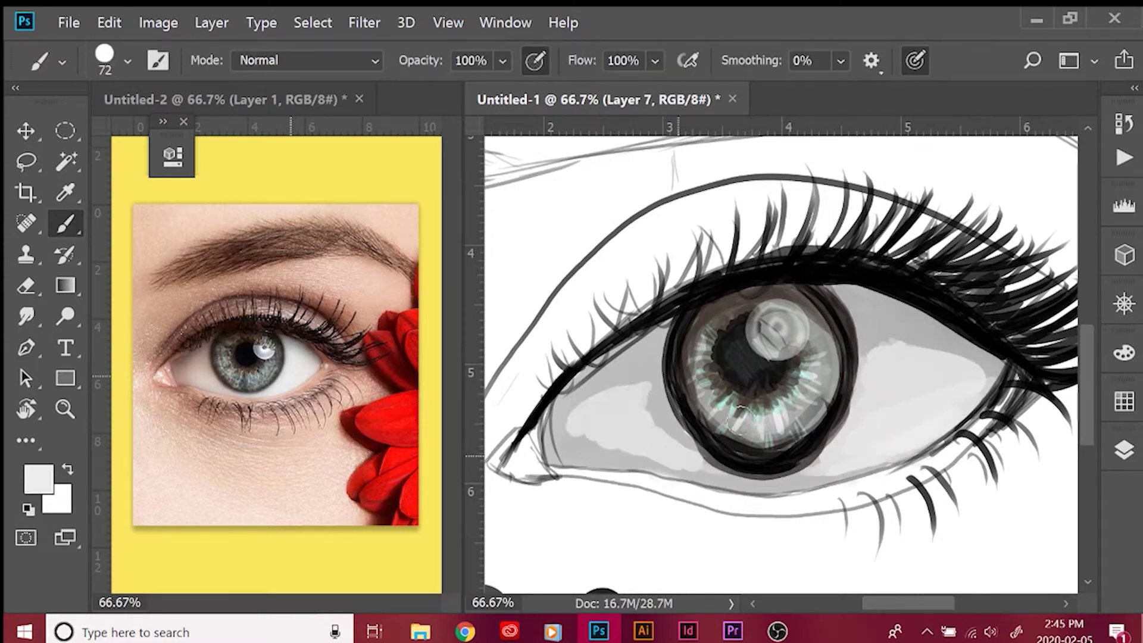
Blend, lighten and smudge the eye white right of the iris and at the lower left, using a sampled light tone.
key("r")
left_click_drag(566, 387, 715, 477)
mouse_move(826, 417)
left_mouse_down()
mouse_move(953, 369)
mouse_move(831, 464)
mouse_move(964, 384)
left_mouse_up()
key("b")
mouse_move(884, 406)
left_mouse_down()
mouse_move(929, 372)
mouse_move(947, 387)
mouse_move(861, 425)
left_mouse_up()
left_click(860, 425, "alt")
left_click_drag(595, 417, 650, 447)
key("r")
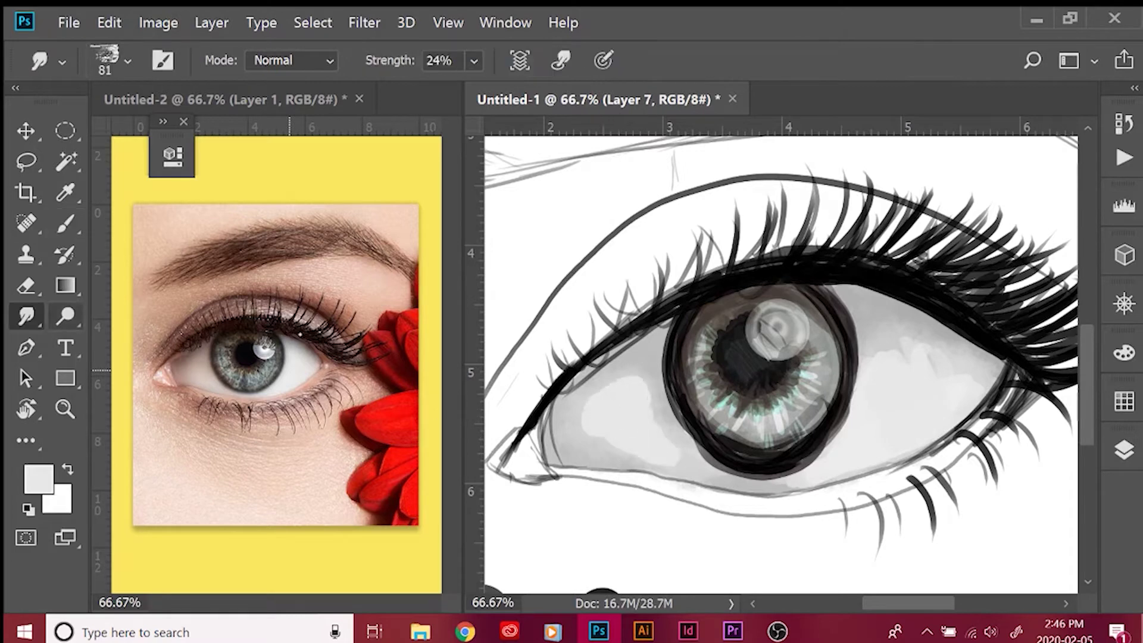
left_click_drag(596, 381, 655, 465)
Sample a dark brown from the reference eyebrow and add Layer 8 for the eyeshadow.
key("e")
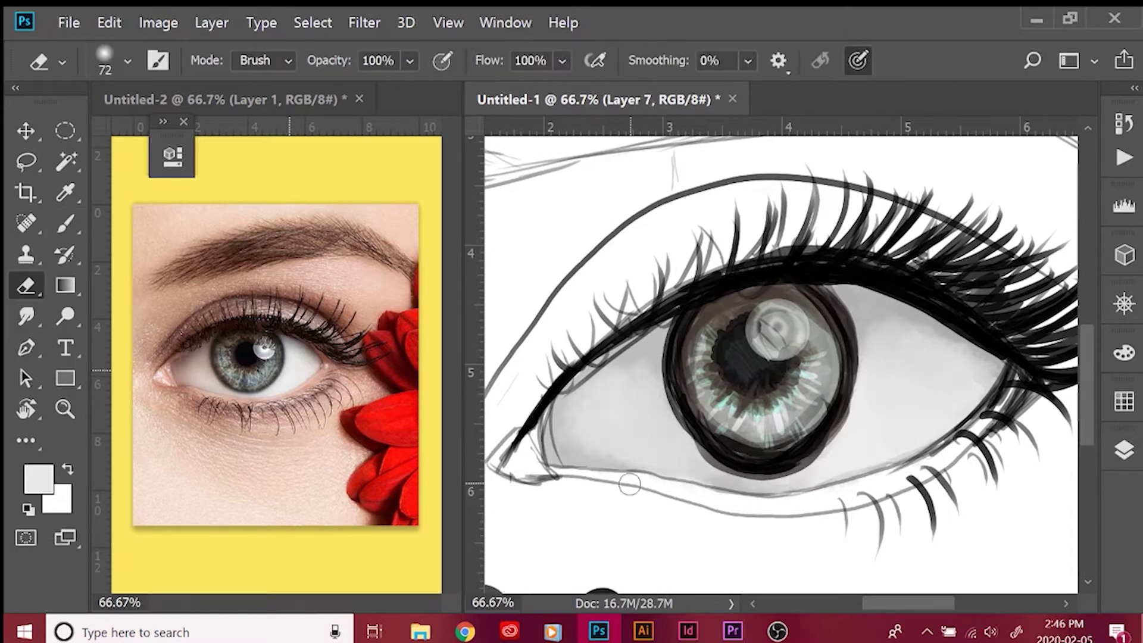
key("i")
left_click(272, 287)
key("b")
key("F7")
On the new layer, draw brown strokes along the upper-lid crease to its right end.
key("ctrl+shift+alt+n")
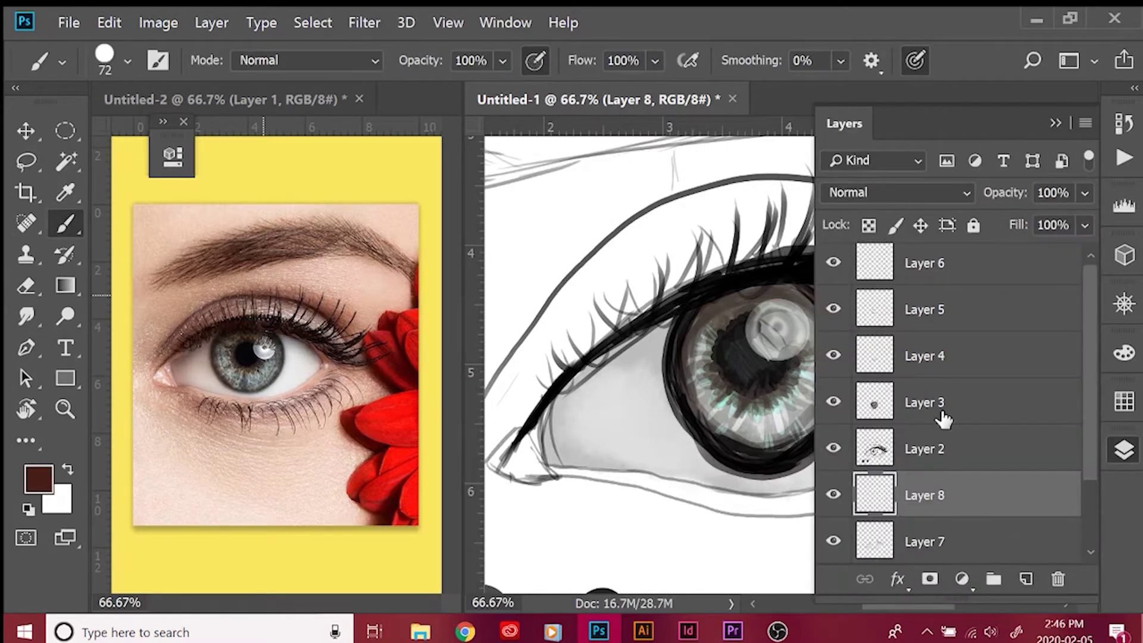
key("ctrl+bracketright")
key("Escape")
key("F7")
key("ctrl+minus")
mouse_move(542, 431)
left_mouse_down()
mouse_move(673, 265)
mouse_move(846, 223)
left_mouse_up()
left_click_drag(727, 235, 922, 263)
mouse_move(986, 295)
left_mouse_down()
mouse_move(1024, 310)
mouse_move(863, 250)
mouse_move(619, 286)
left_mouse_up()
Smudge the brown lid line, paint more brown along it, and erase its stray parts.
left_click(27, 316)
mouse_move(782, 241)
left_mouse_down()
mouse_move(595, 345)
mouse_move(539, 432)
mouse_move(756, 243)
mouse_move(642, 280)
mouse_move(881, 233)
left_mouse_up()
key("b")
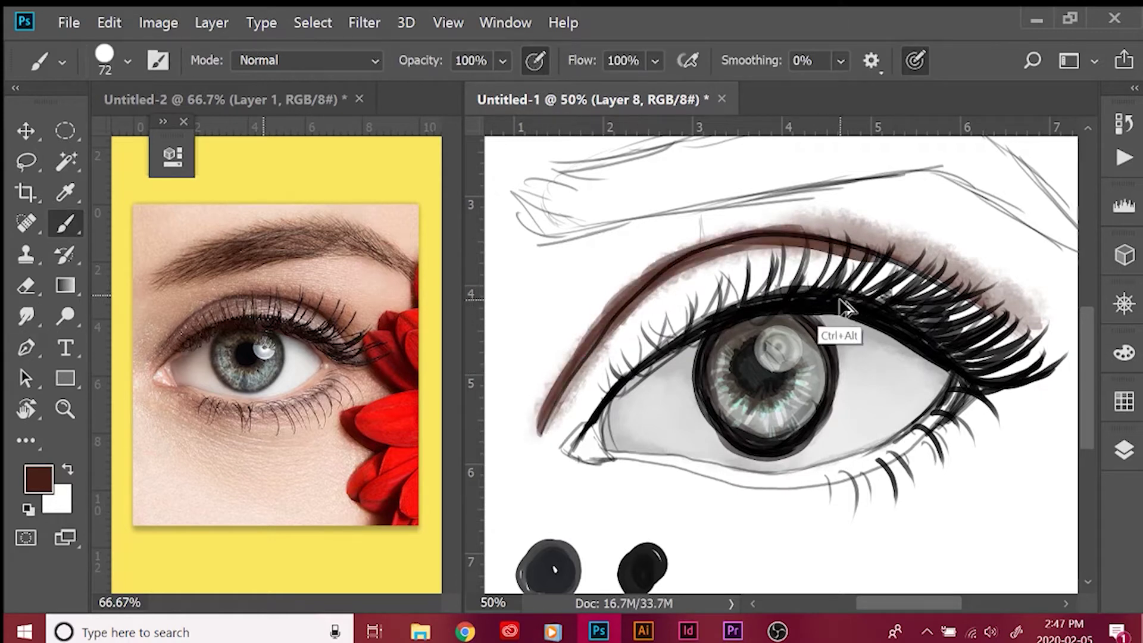
mouse_move(971, 298)
left_mouse_down()
mouse_move(843, 241)
mouse_move(578, 354)
mouse_move(539, 429)
left_mouse_up()
key("e")
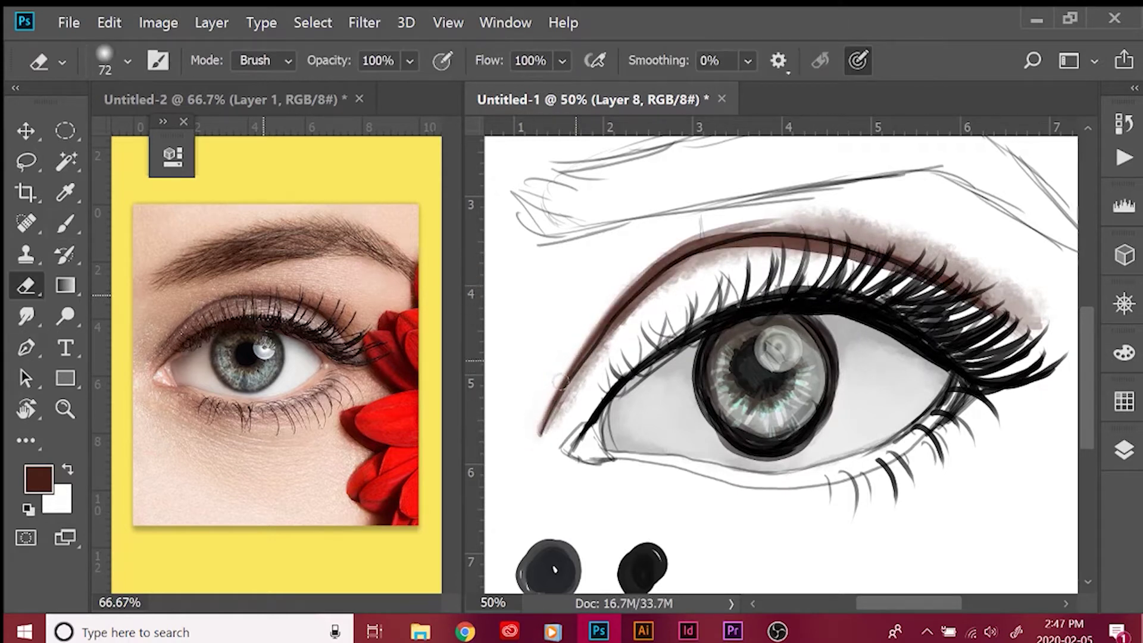
left_click_drag(596, 328, 744, 223)
Sample a skin tone and, on a new Multiply layer above Layer 2, paint it along the lower lid and inner corner.
key("i")
left_click(238, 477)
key("b")
left_click(1124, 449)
left_click(953, 495)
left_click(1027, 579)
key("shift+alt+m")
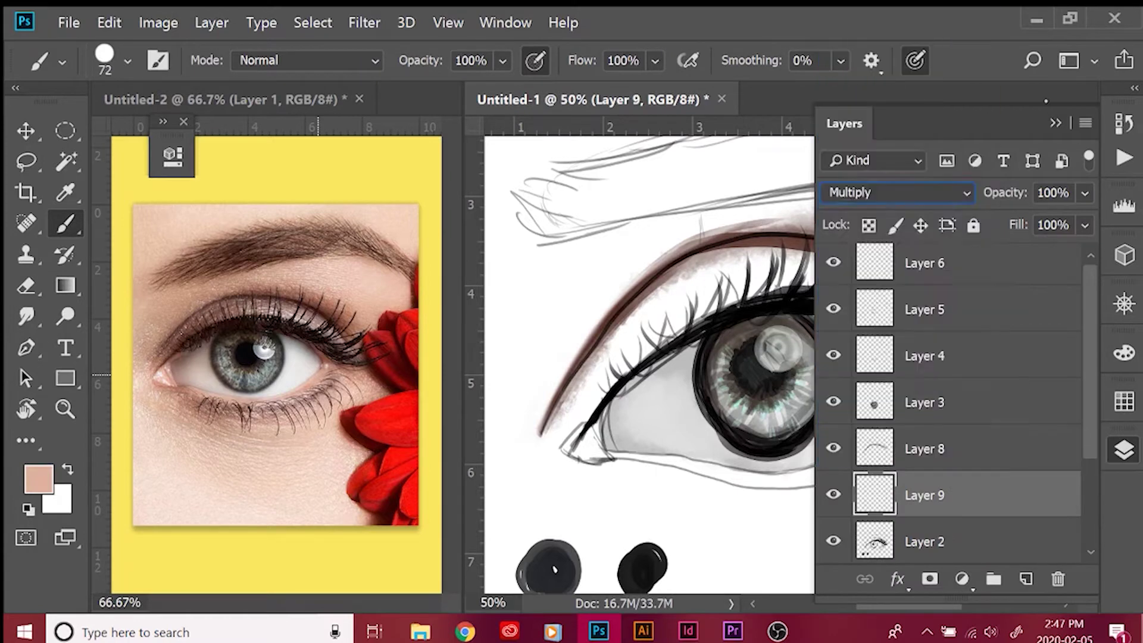
mouse_move(959, 398)
left_mouse_down()
mouse_move(881, 453)
mouse_move(824, 473)
left_mouse_up()
mouse_move(599, 417)
left_mouse_down()
mouse_move(581, 456)
mouse_move(777, 479)
mouse_move(745, 477)
left_mouse_up()
Choose a lighter salmon colour, sample a light skin pink from the photo, and add Layer 10.
key("e")
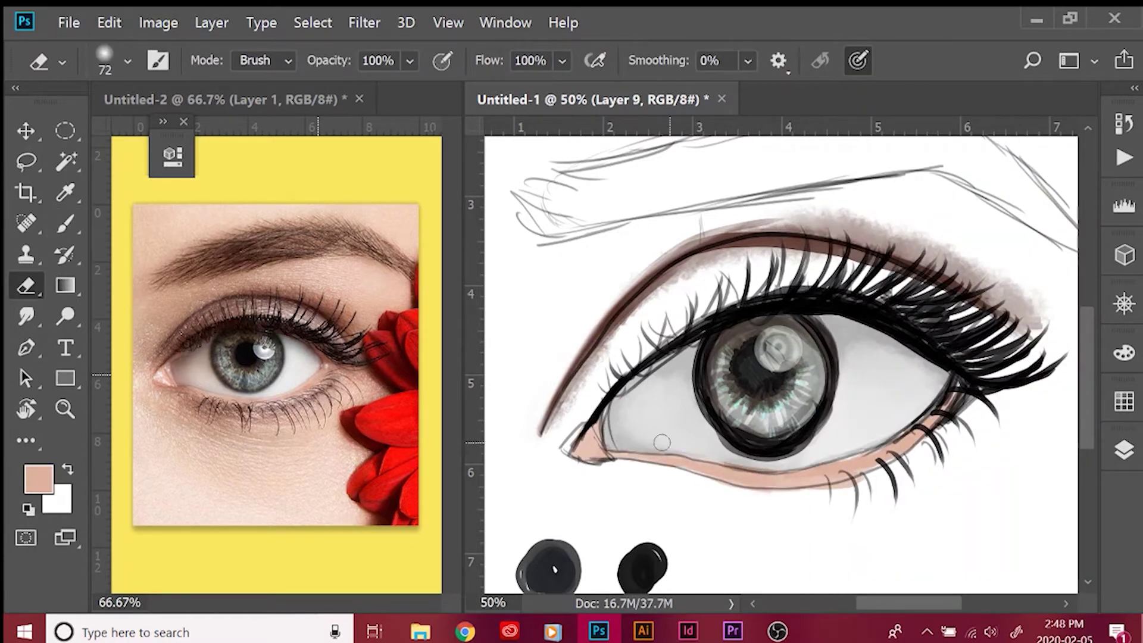
left_click(38, 479)
left_click(385, 151)
left_click(806, 113)
key("b")
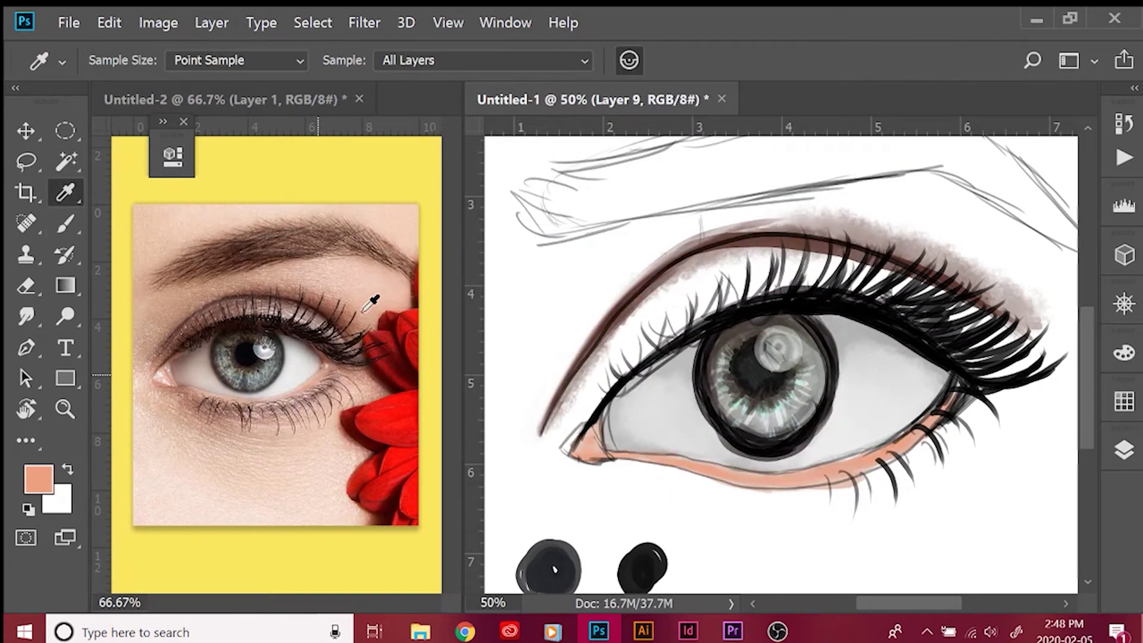
left_click(337, 444, "alt")
left_click(1124, 450)
left_click(1026, 579)
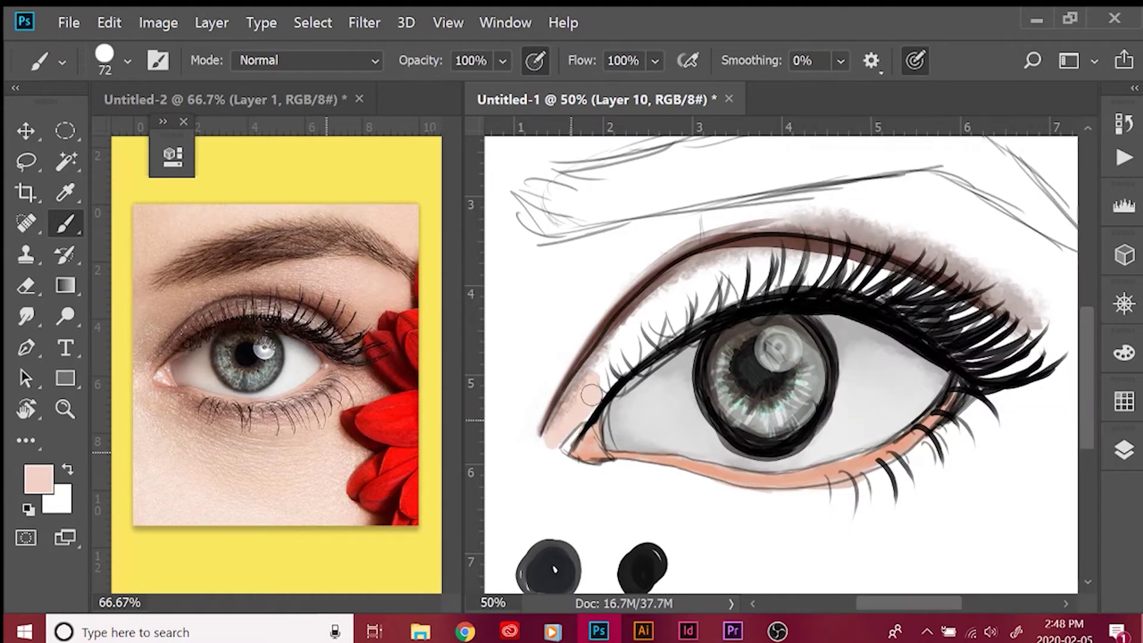
With a 165 px brush, paint light pink over the upper lid, outer and inner corners, and below the lower lid.
mouse_move(655, 351)
left_mouse_down()
mouse_move(602, 312)
mouse_move(587, 275)
mouse_move(656, 324)
mouse_move(588, 404)
mouse_move(579, 378)
mouse_move(592, 258)
mouse_move(654, 277)
mouse_move(644, 331)
mouse_move(794, 207)
mouse_move(856, 238)
mouse_move(881, 295)
mouse_move(953, 244)
left_mouse_up()
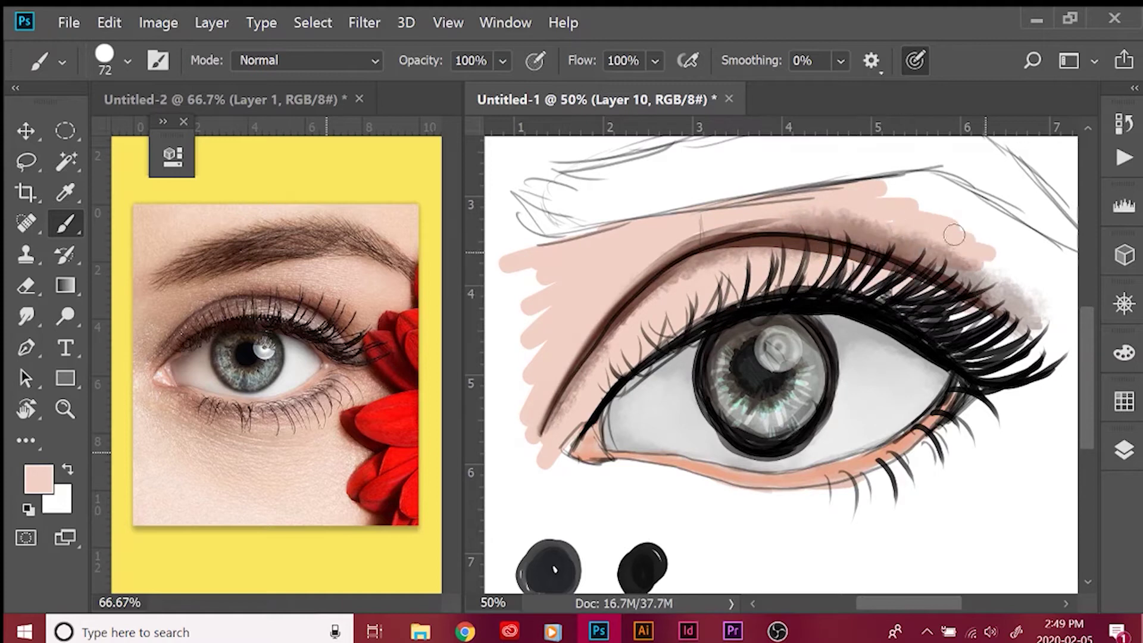
left_click(128, 61)
type("165")
key("Return")
mouse_move(869, 179)
left_mouse_down()
mouse_move(1012, 268)
mouse_move(1047, 308)
mouse_move(858, 308)
mouse_move(899, 308)
left_mouse_up()
mouse_move(947, 298)
left_mouse_down()
mouse_move(881, 441)
mouse_move(679, 518)
left_mouse_up()
left_click_drag(655, 357, 855, 357)
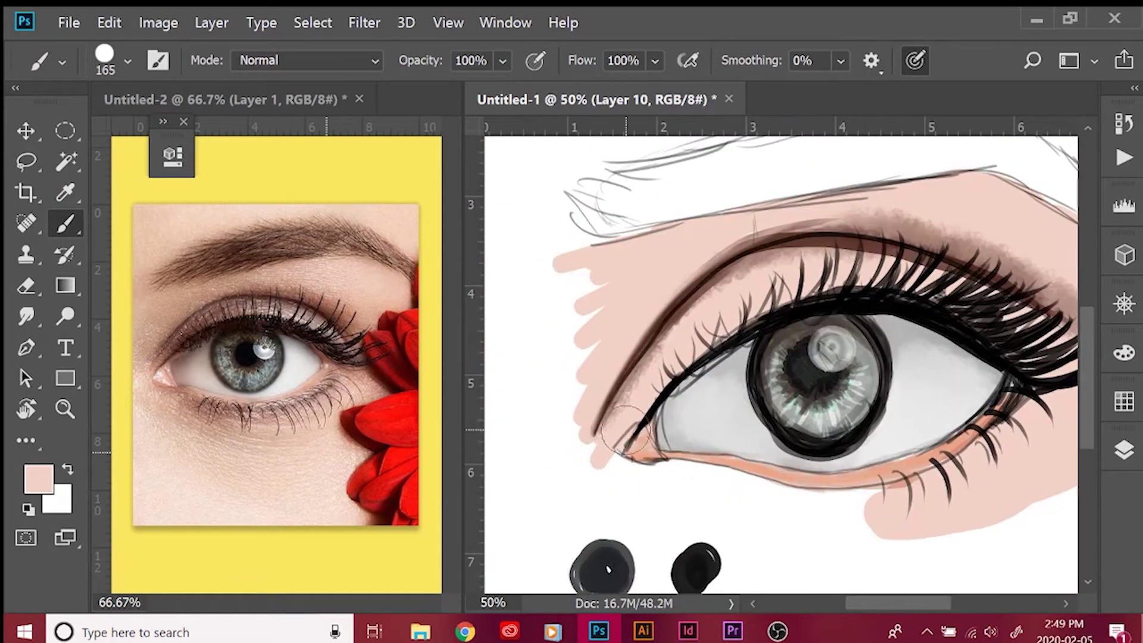
mouse_move(620, 453)
left_mouse_down()
mouse_move(566, 250)
mouse_move(702, 501)
mouse_move(828, 562)
mouse_move(888, 528)
mouse_move(1060, 506)
left_mouse_up()
left_click(655, 324, "alt")
left_click(1124, 451)
Add Layer 11 and, with a soft round brush, paint brown shadow along the lid crease and inner corner.
left_click(1026, 579)
left_click(900, 192)
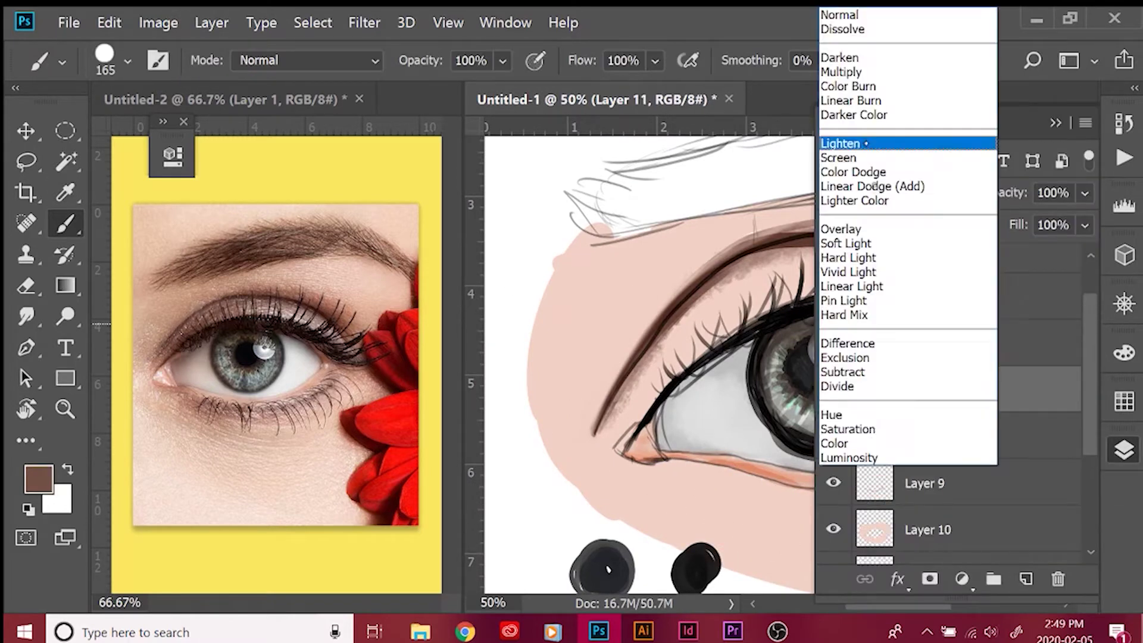
left_click(852, 142)
left_click(1125, 451)
left_click(127, 60)
double_click(186, 375)
mouse_move(762, 277)
left_mouse_down()
mouse_move(929, 274)
mouse_move(684, 333)
mouse_move(929, 286)
mouse_move(909, 286)
left_mouse_up()
scroll(909, 286, "right", 3)
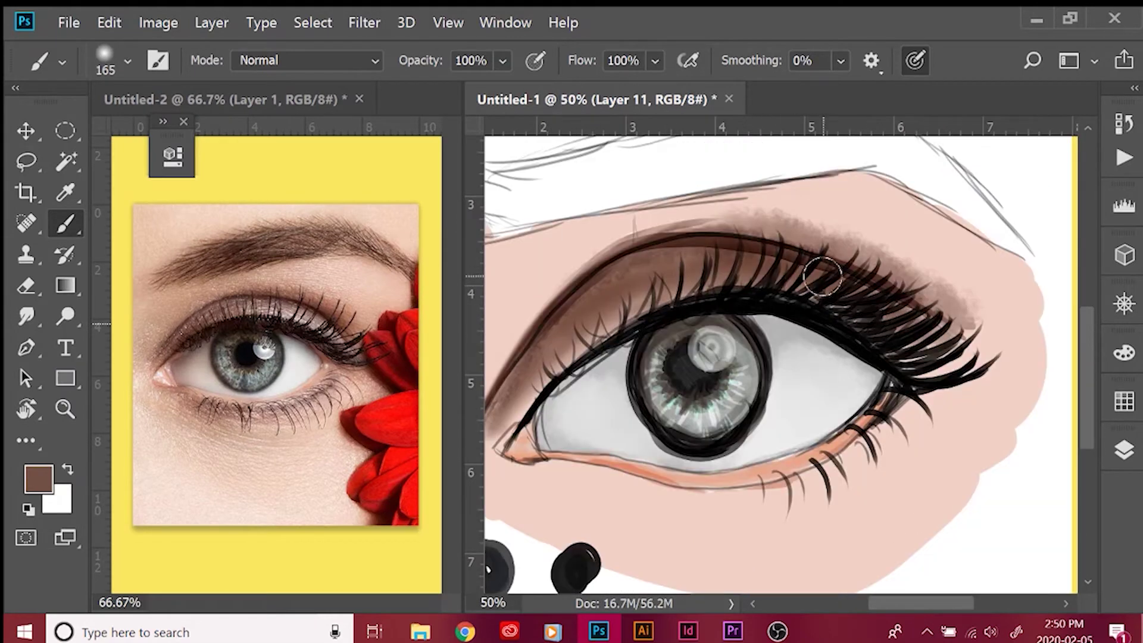
mouse_move(626, 268)
left_mouse_down()
mouse_move(506, 369)
mouse_move(613, 250)
mouse_move(902, 277)
left_mouse_up()
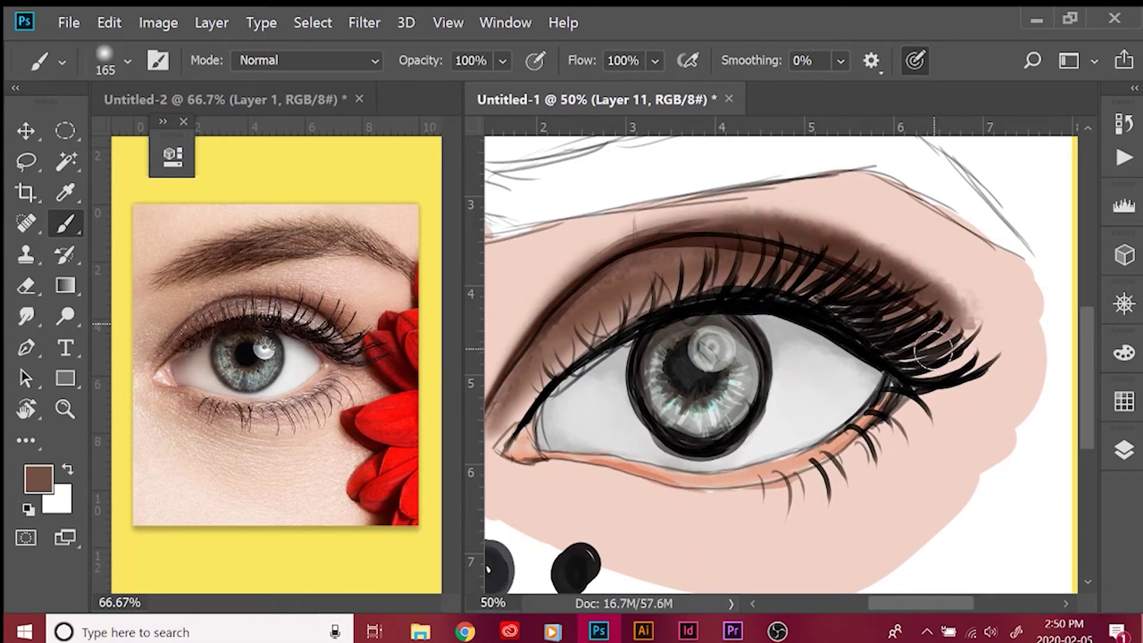
Sample a light pink, add Layer 12 in Color Dodge, brighten the upper lid with strokes and smudge them.
key("i")
left_click(289, 312)
key("F7")
key("ctrl+shift+alt+n")
left_click(893, 189)
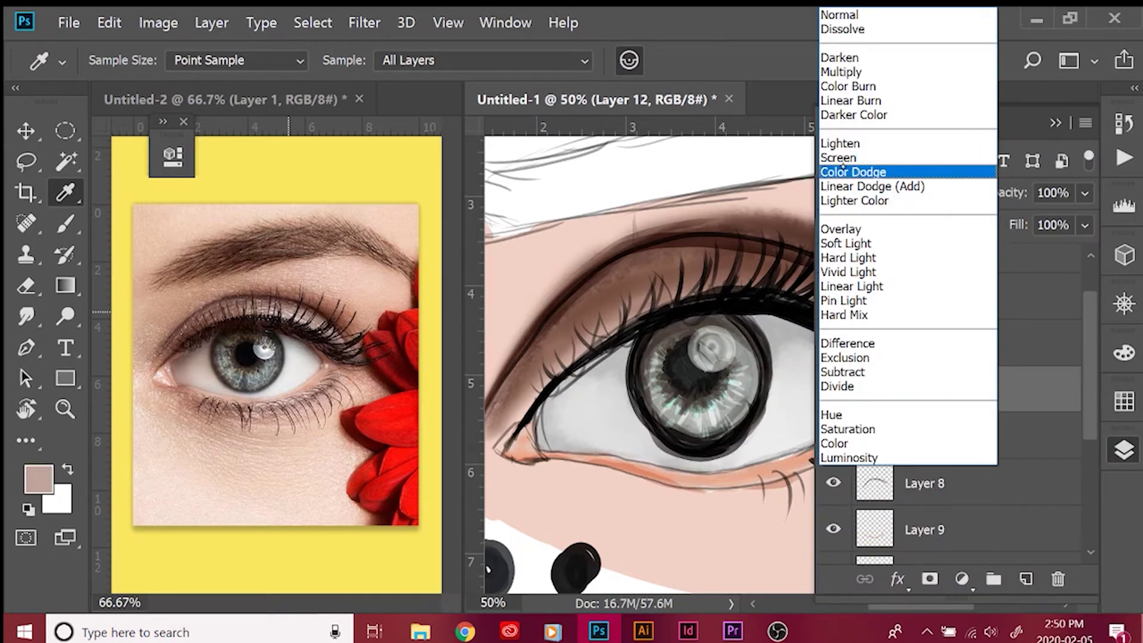
left_click(882, 173)
key("F7")
key("b")
left_click_drag(771, 276, 673, 277)
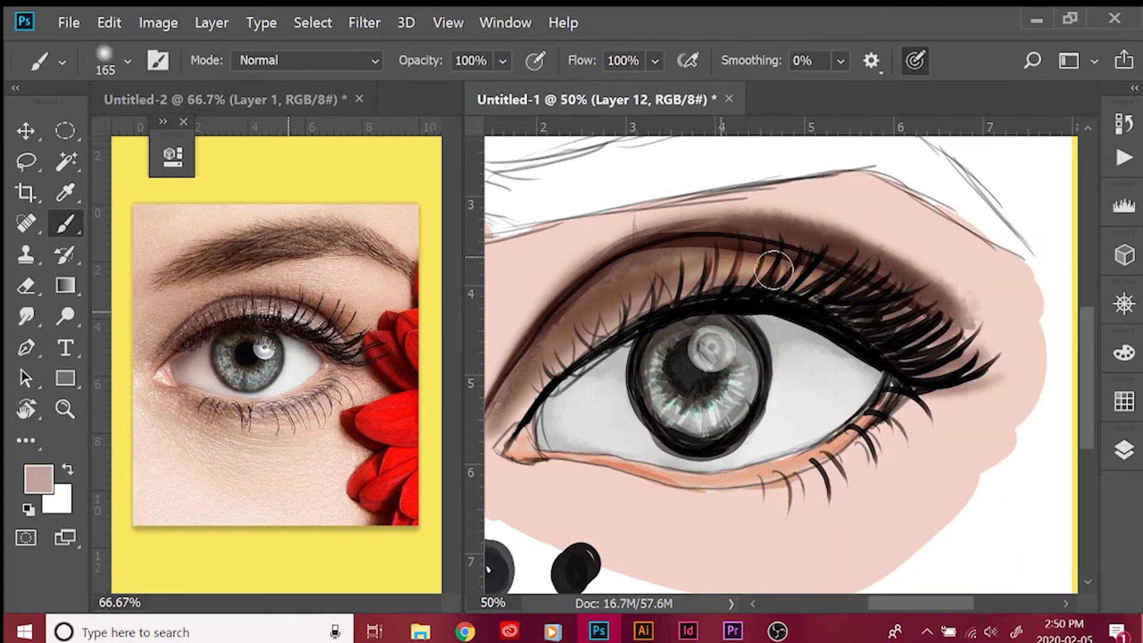
left_click_drag(828, 274, 637, 271)
key("r")
mouse_move(732, 256)
left_mouse_down()
mouse_move(602, 298)
mouse_move(751, 262)
mouse_move(673, 275)
left_mouse_up()
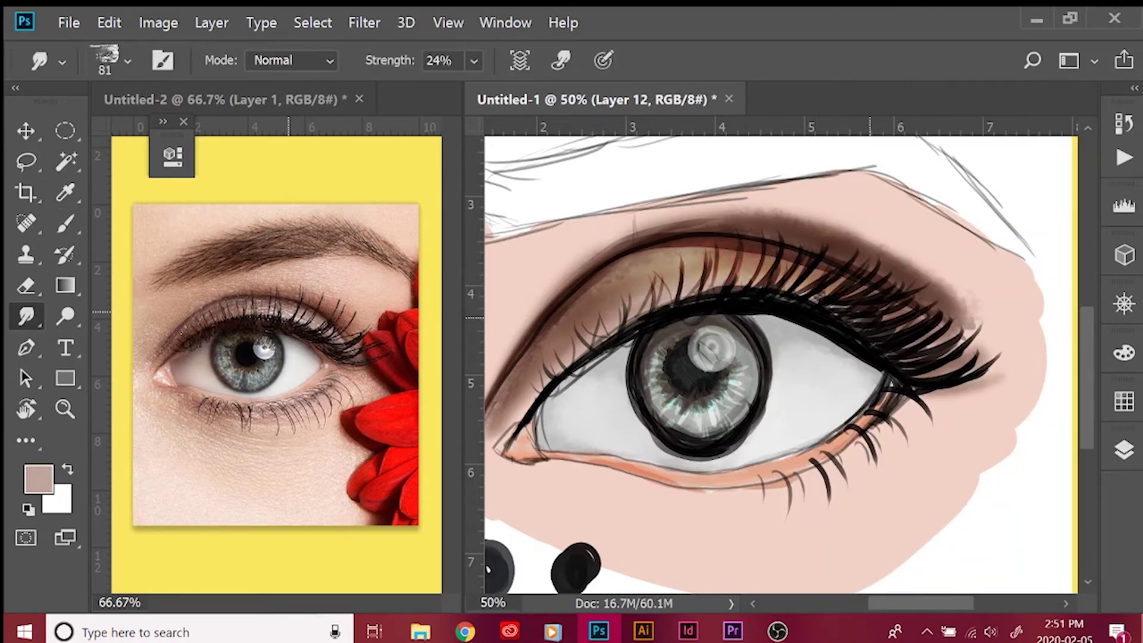
Change Layer 12's blending mode to Overlay.
key("ctrl+minus")
key("F7")
left_click(893, 190)
left_click(841, 229)
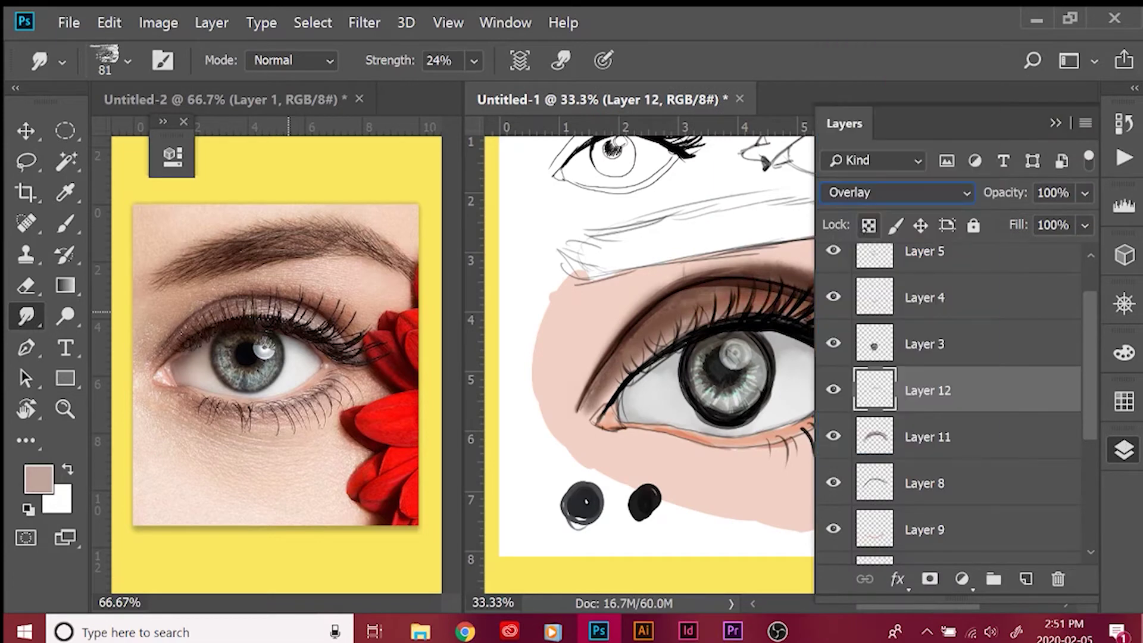
key("F7")
key("b")
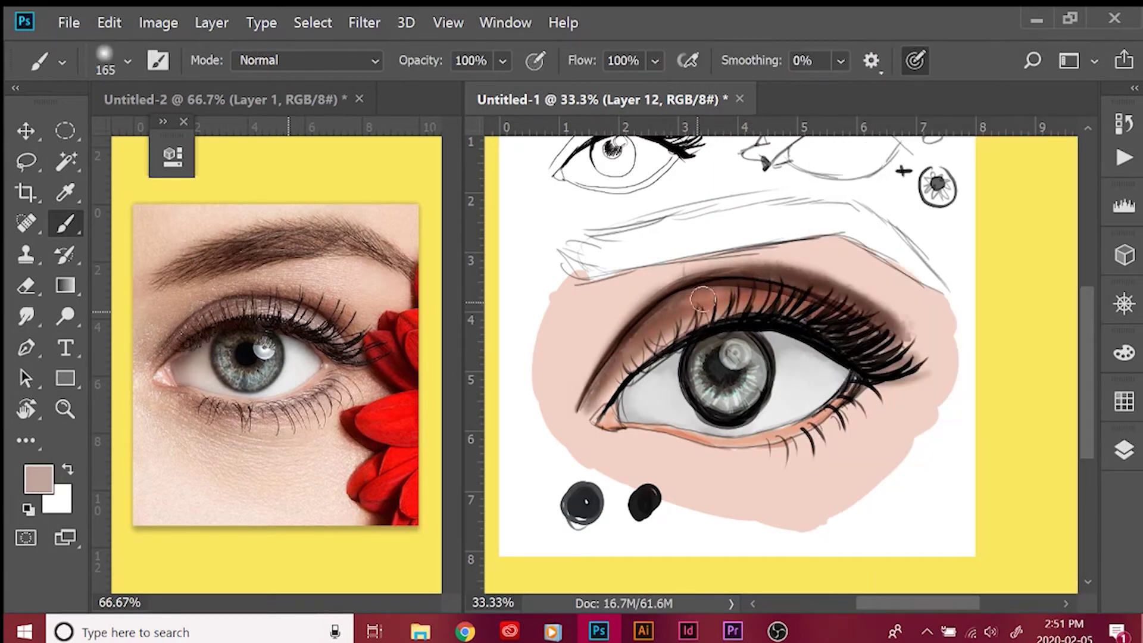
On Layer 11, paint brown above the outer lashes and along the lower lid, then smudge the lower lid edge.
left_click(169, 238, "alt")
left_click(1124, 451)
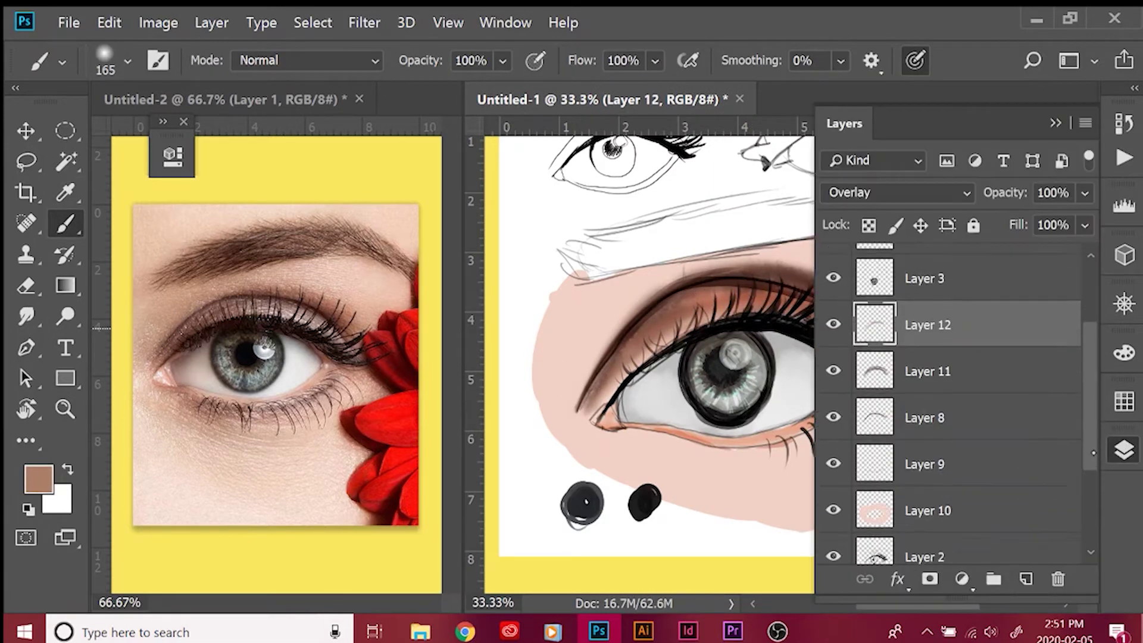
left_click(925, 385)
key("F7")
key("r")
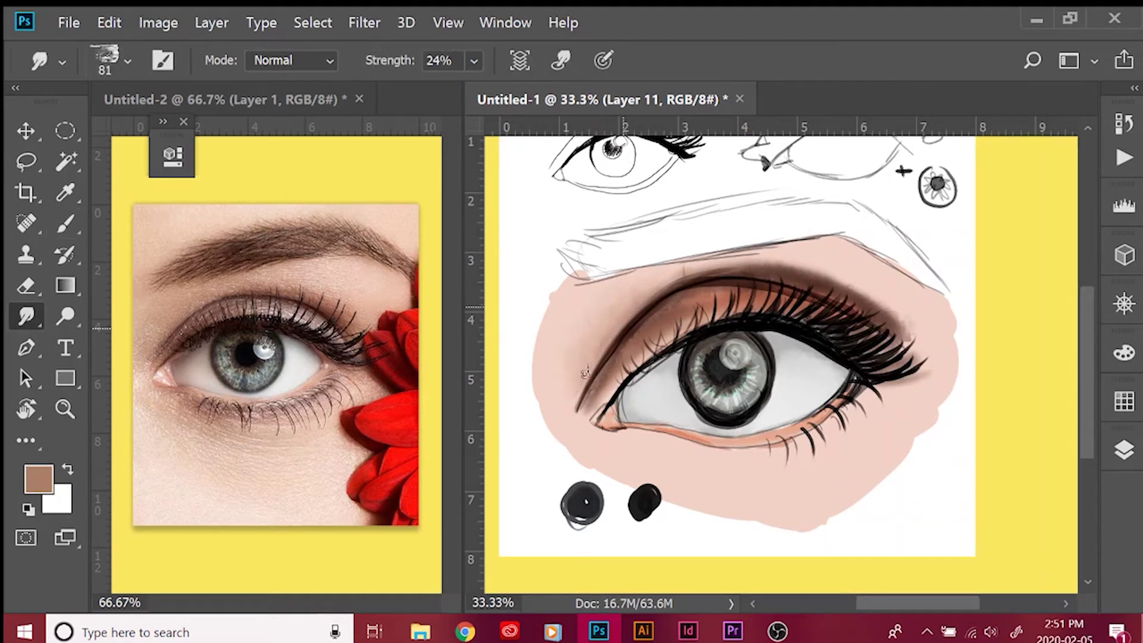
key("b")
mouse_move(774, 273)
left_mouse_down()
mouse_move(896, 309)
mouse_move(774, 262)
left_mouse_up()
key("r")
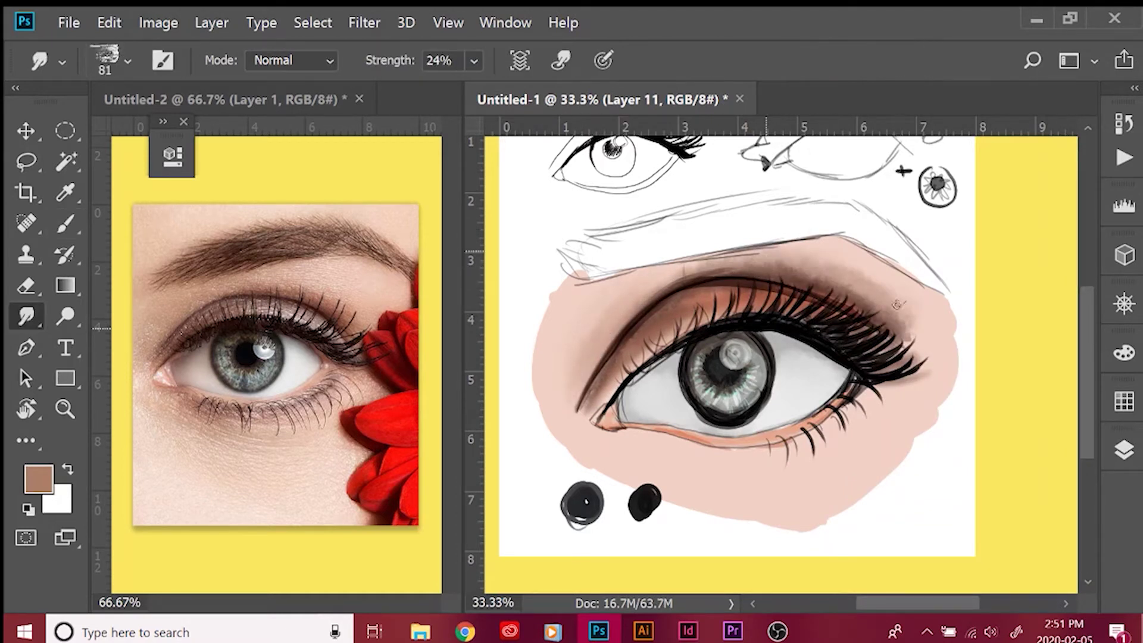
key("b")
mouse_move(608, 435)
left_mouse_down()
mouse_move(749, 472)
mouse_move(900, 421)
left_mouse_up()
key("r")
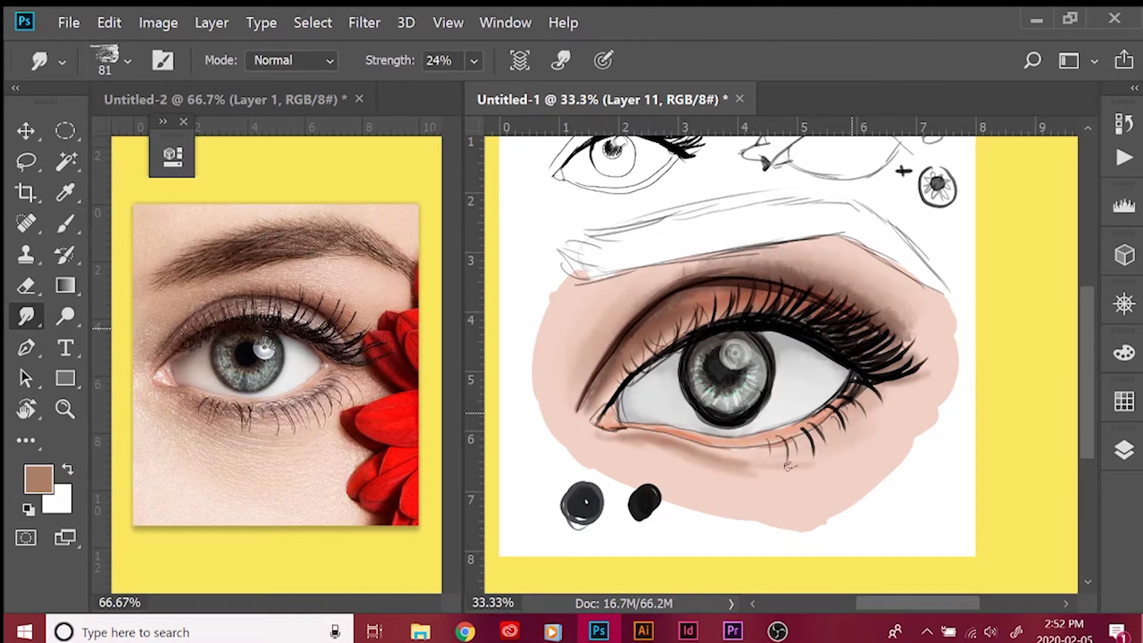
mouse_move(717, 465)
left_mouse_down()
mouse_move(621, 444)
mouse_move(680, 475)
left_mouse_up()
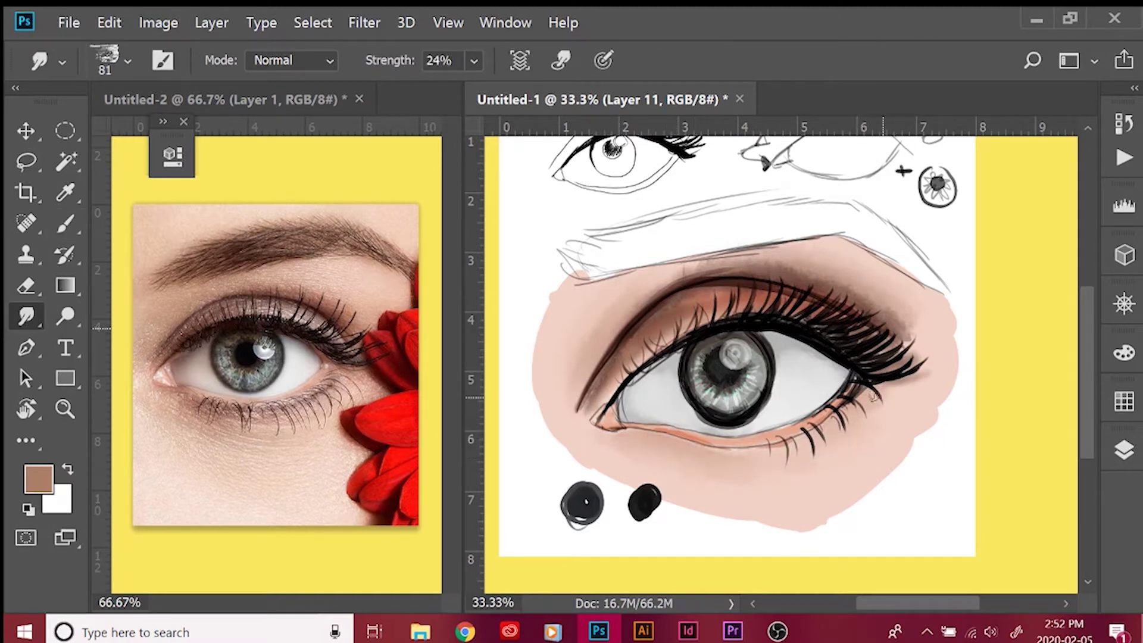
Sample a pale pink from the photo for painting on Layer 12.
key("i")
left_click(189, 358)
key("b")
left_click(1124, 451)
Add Layer 13 and set the foreground colour to peach eaae90.
key("alt+]")
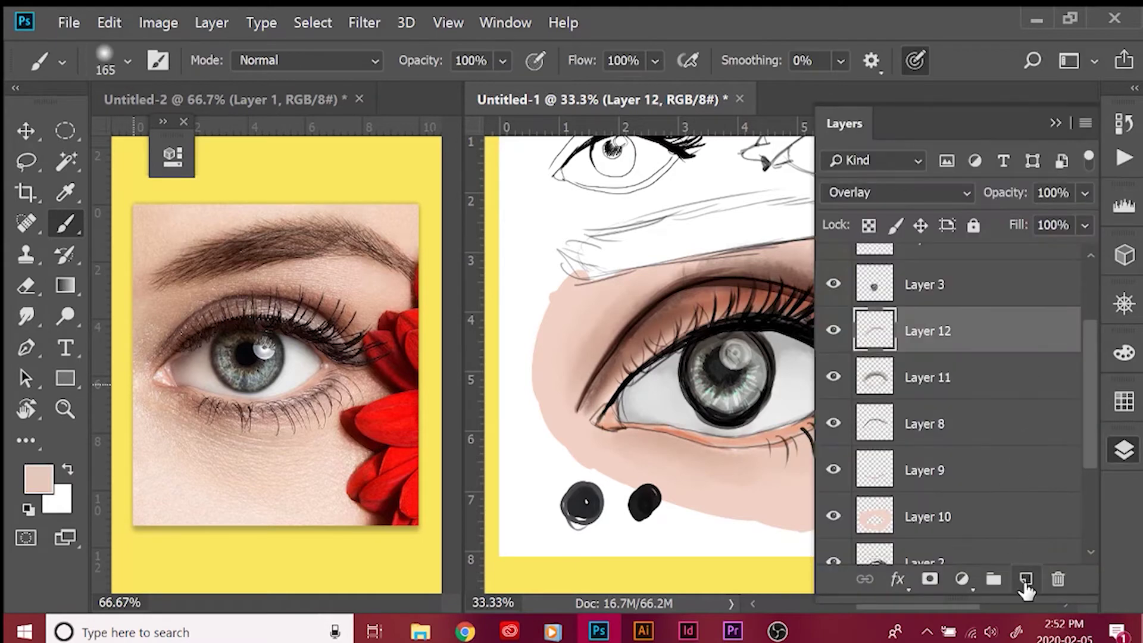
left_click(1026, 590)
left_click(39, 480)
key("Escape")
left_click(39, 479)
left_click(386, 145)
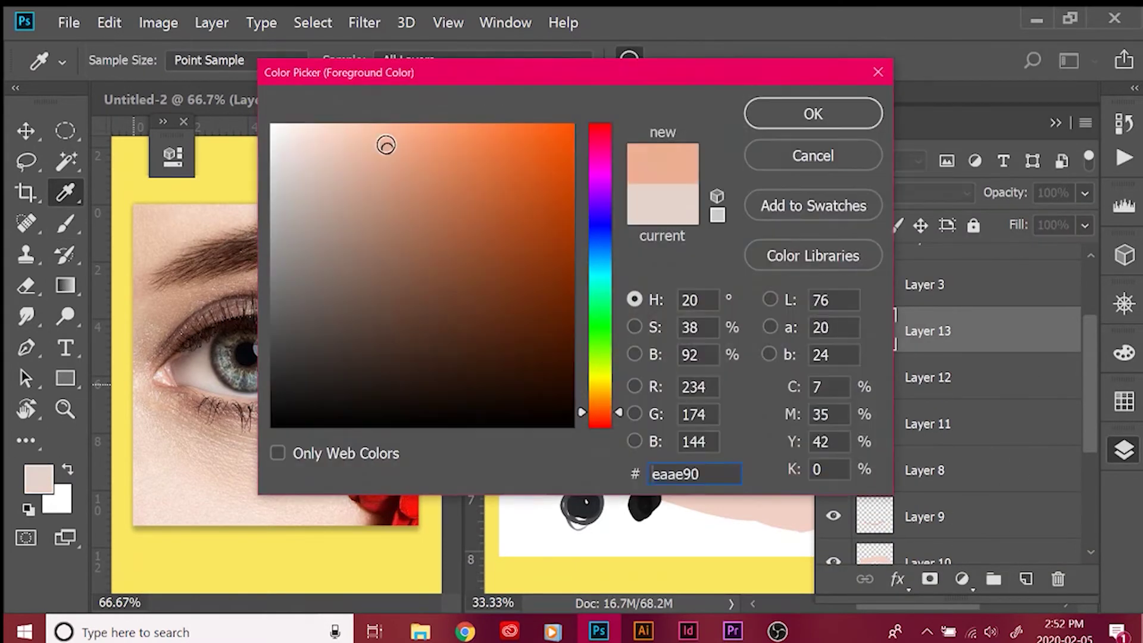
key("Return")
Scatter white star specks on the eyeshadow with Kyle's Spatter Stars 1, then set the eraser to 158.
key("x")
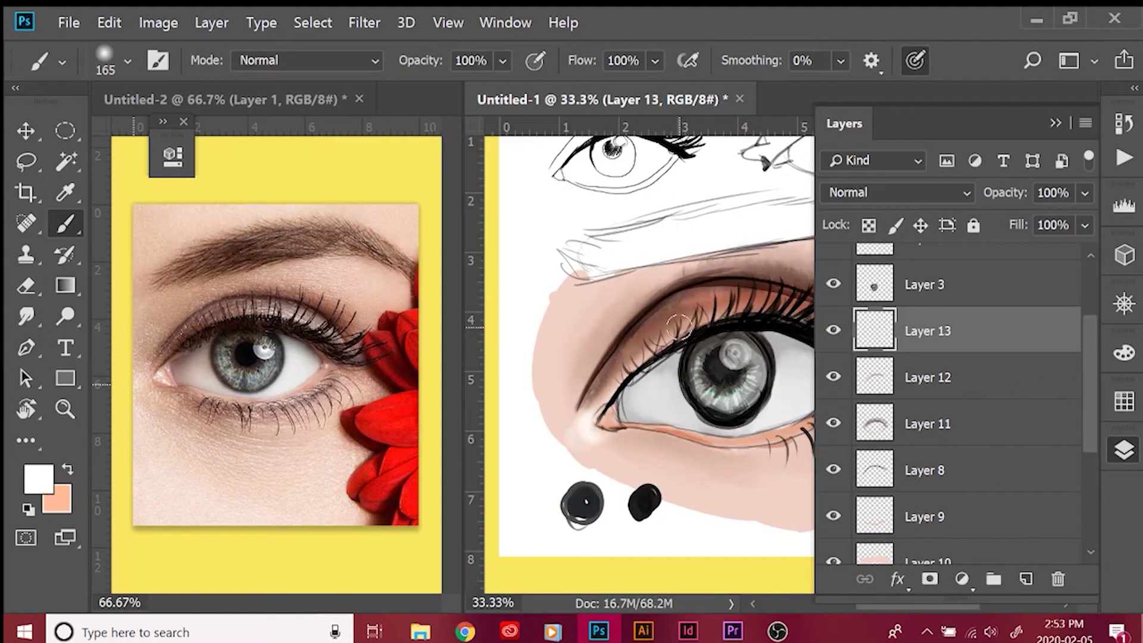
left_click(127, 61)
left_click(181, 443)
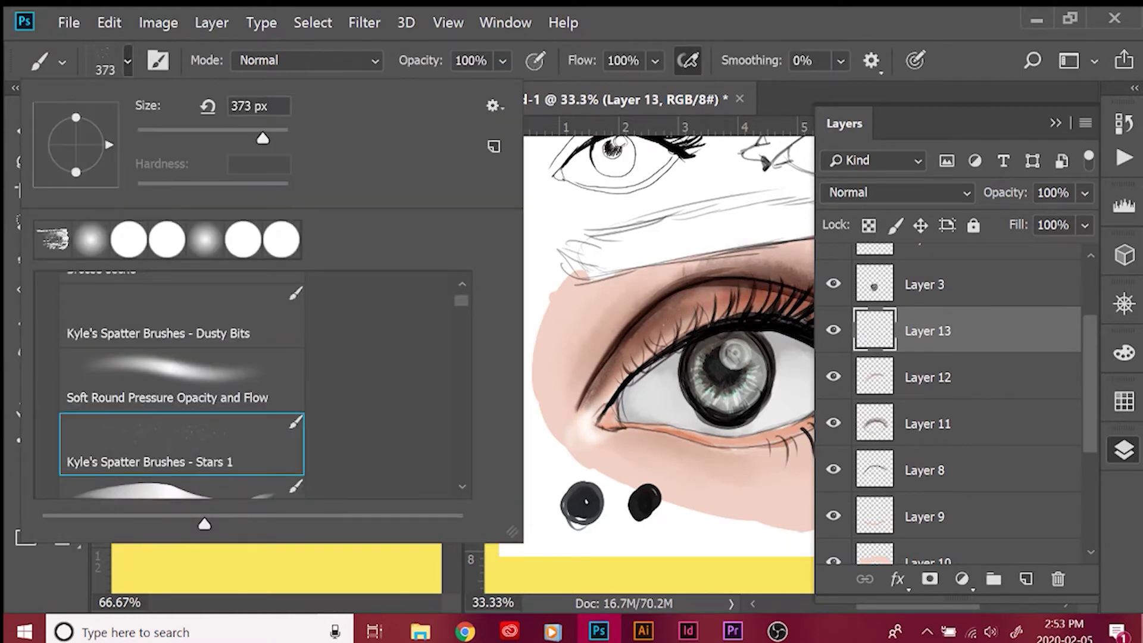
left_click(691, 309)
key("e")
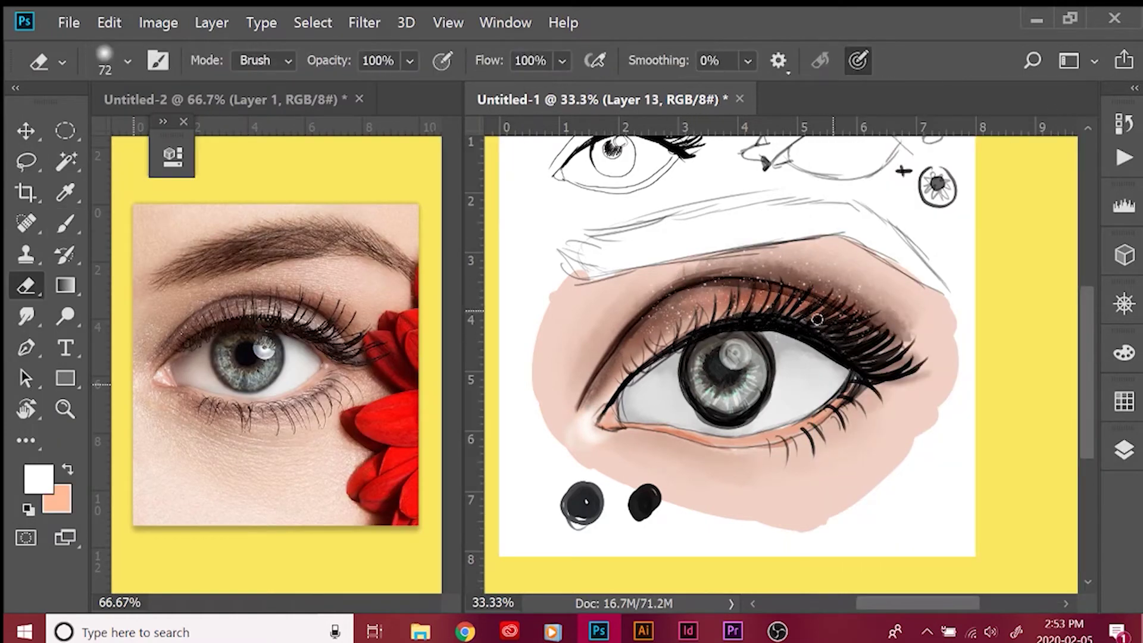
right_click(682, 277)
left_click(834, 293)
Sample a brow brown and paint a darker shading stroke under the eye on new Layer 14.
key("i")
left_click(178, 248)
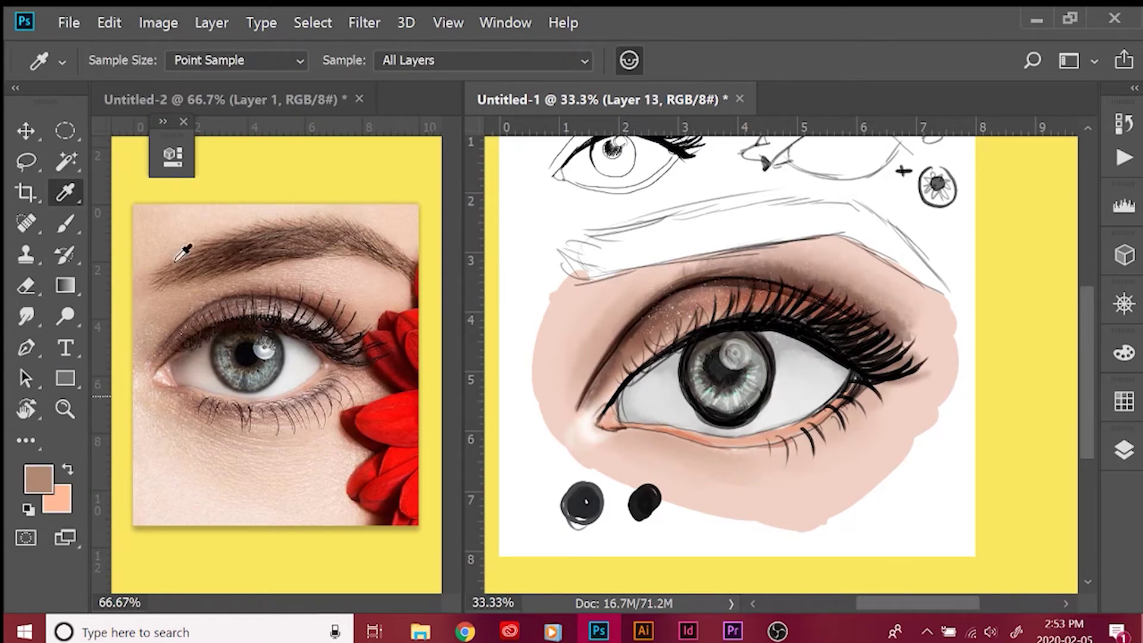
key("b")
left_click(1124, 450)
left_click(1026, 579)
left_click(128, 62)
scroll(224, 411, "down", 3)
scroll(178, 381, "down", 3)
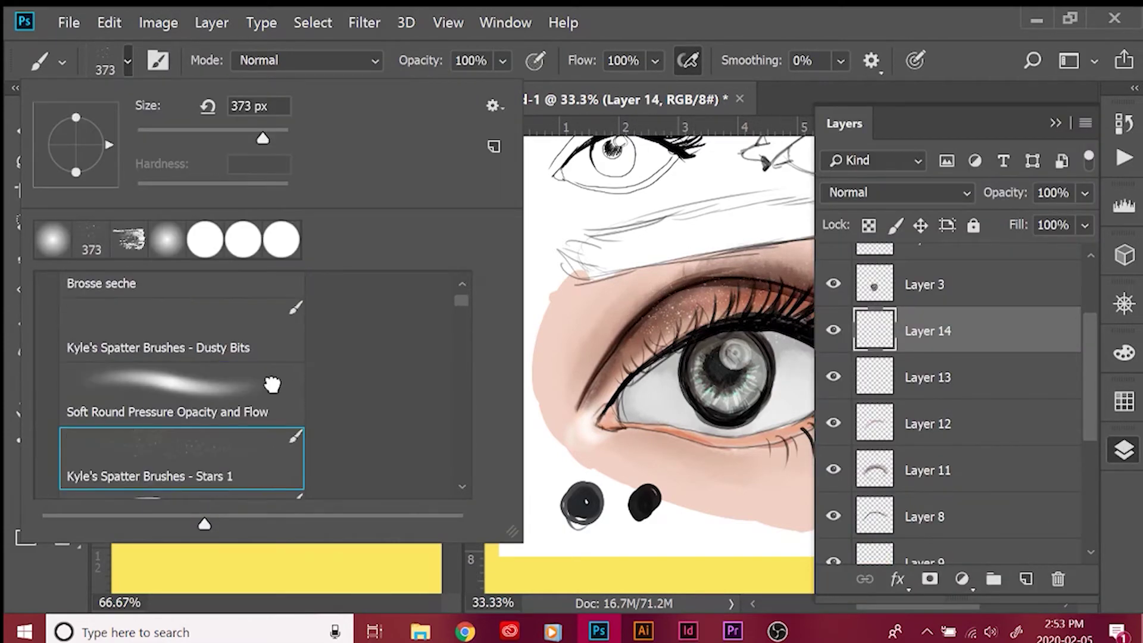
left_click(846, 455)
left_click_drag(687, 469, 888, 416)
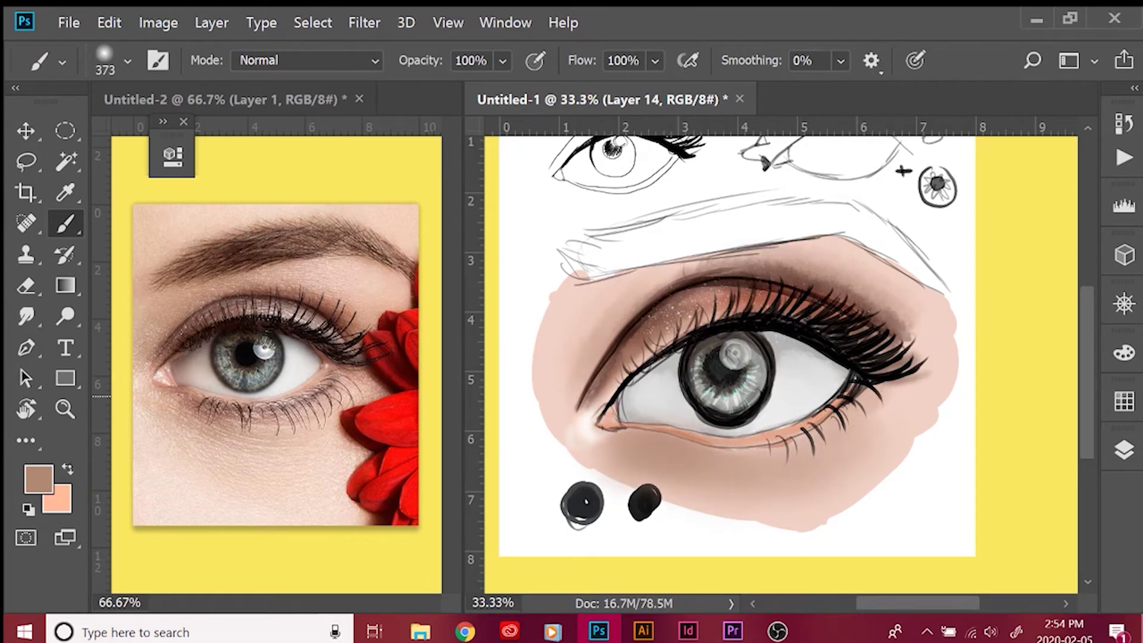
Sample a lighter skin tone and set Layer 14 to Overlay blending.
key("x")
left_click(799, 462, "alt")
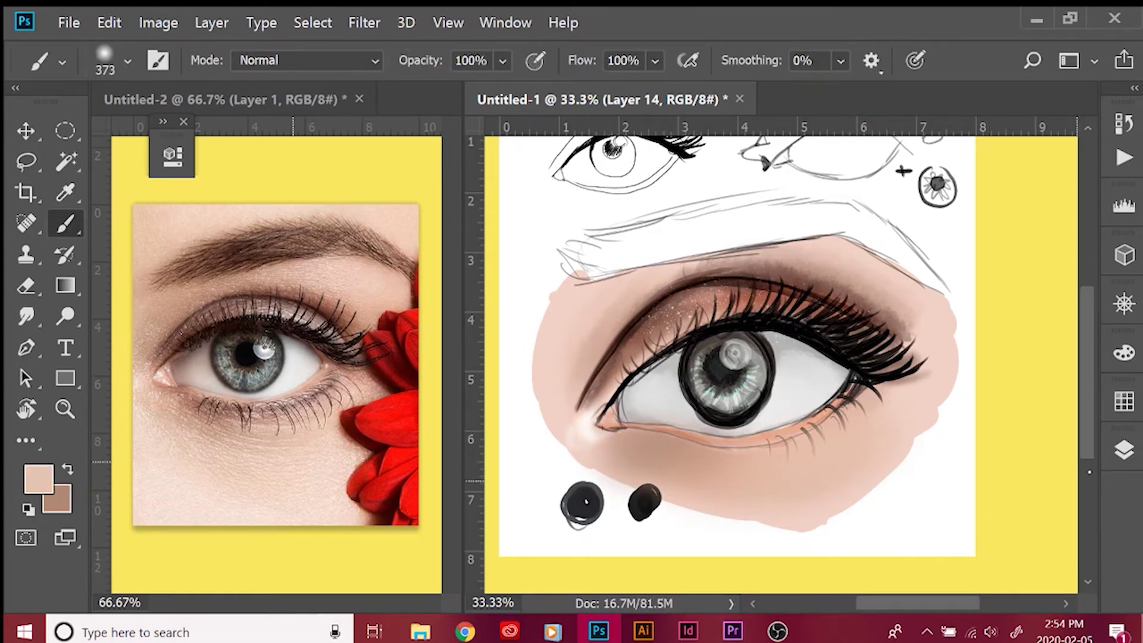
left_click(1124, 451)
left_click(863, 193)
left_click(837, 229)
Darken the skin above the crease on new Multiply Layer 15, then make Layer 2 active with the Eraser.
left_click(1026, 579)
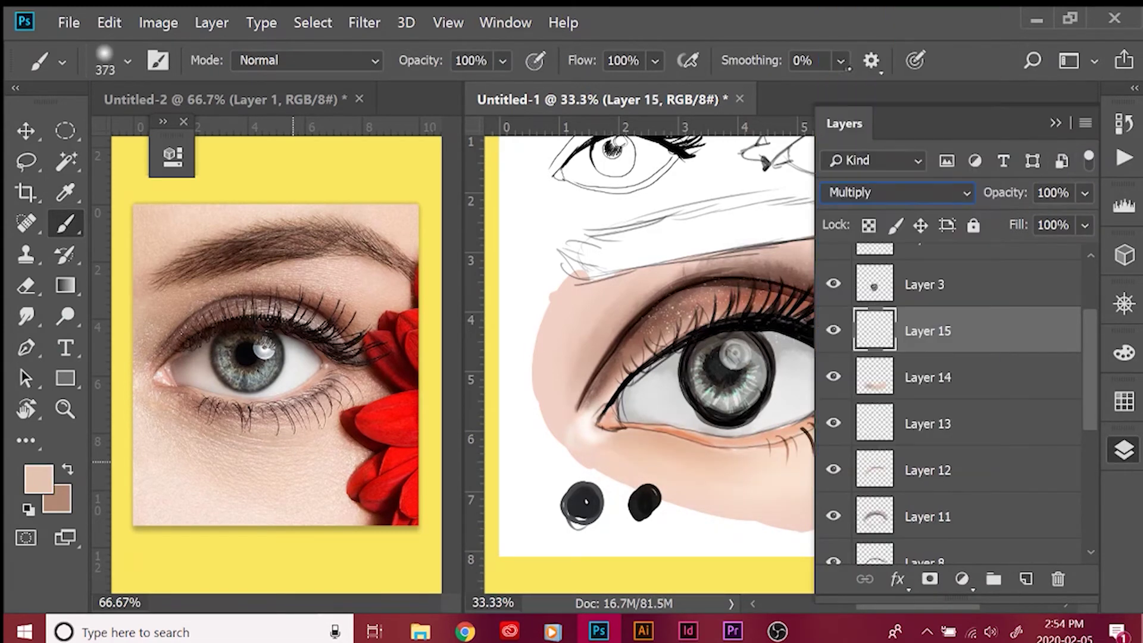
left_click(857, 462)
mouse_move(787, 512)
left_mouse_down()
mouse_move(917, 345)
mouse_move(890, 327)
mouse_move(621, 323)
mouse_move(606, 300)
mouse_move(655, 423)
left_mouse_up()
left_click(1124, 450)
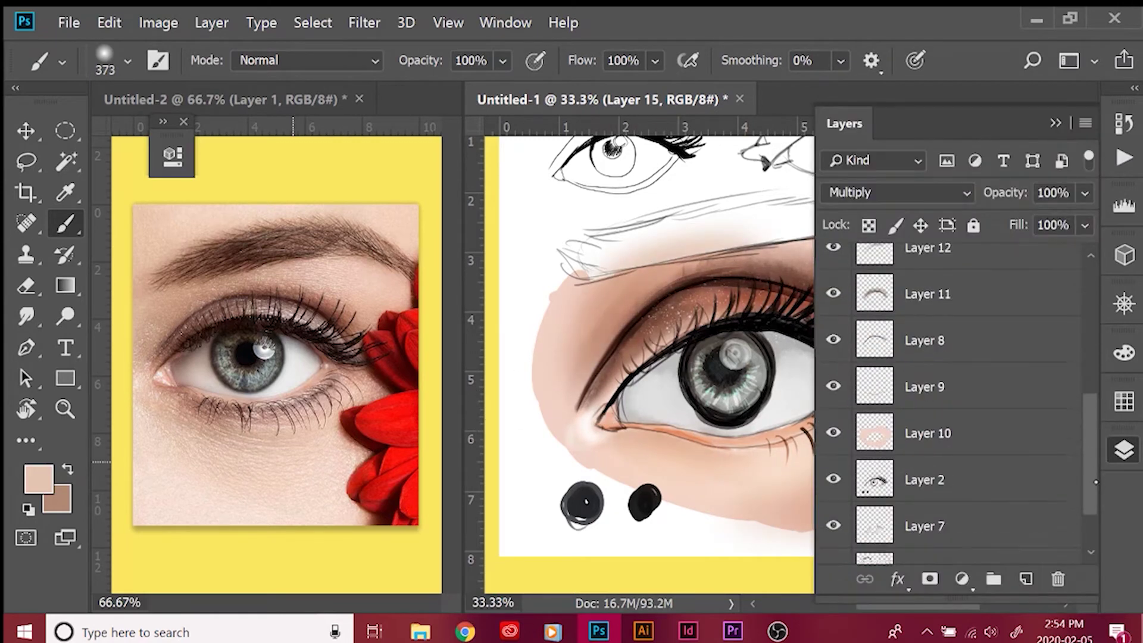
left_click(947, 477)
key("e")
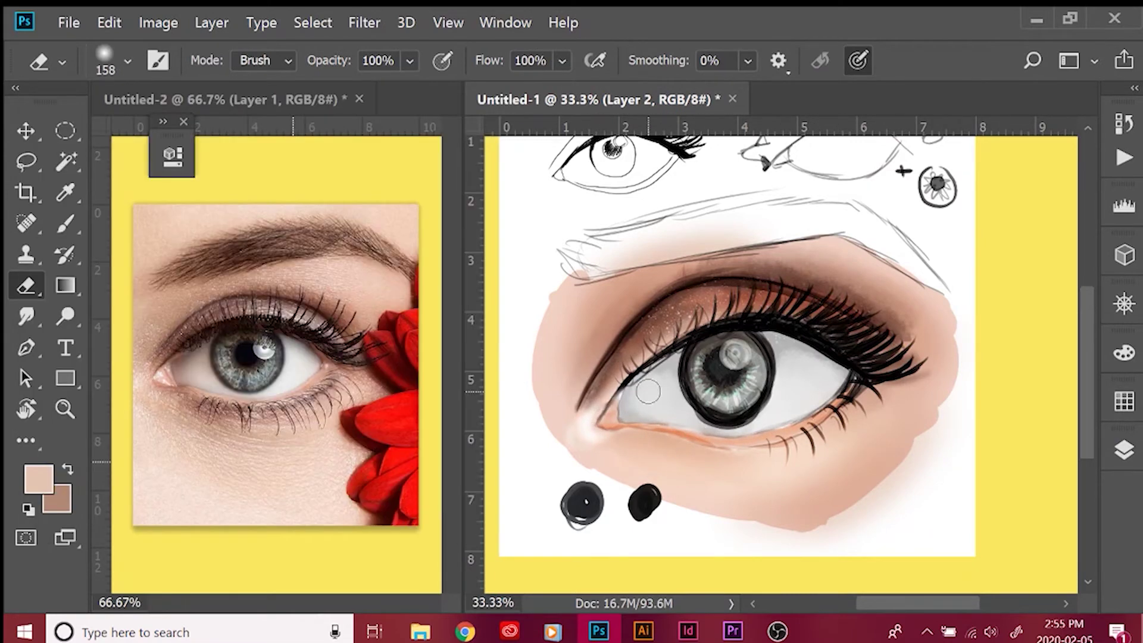
Use a 36 px modified hard brush in Normal mode with default black for the liner.
key("shift+bracketright")
key("shift+bracketright")
key("shift+bracketright")
key("shift+bracketright")
key("b")
left_click(727, 381, "alt")
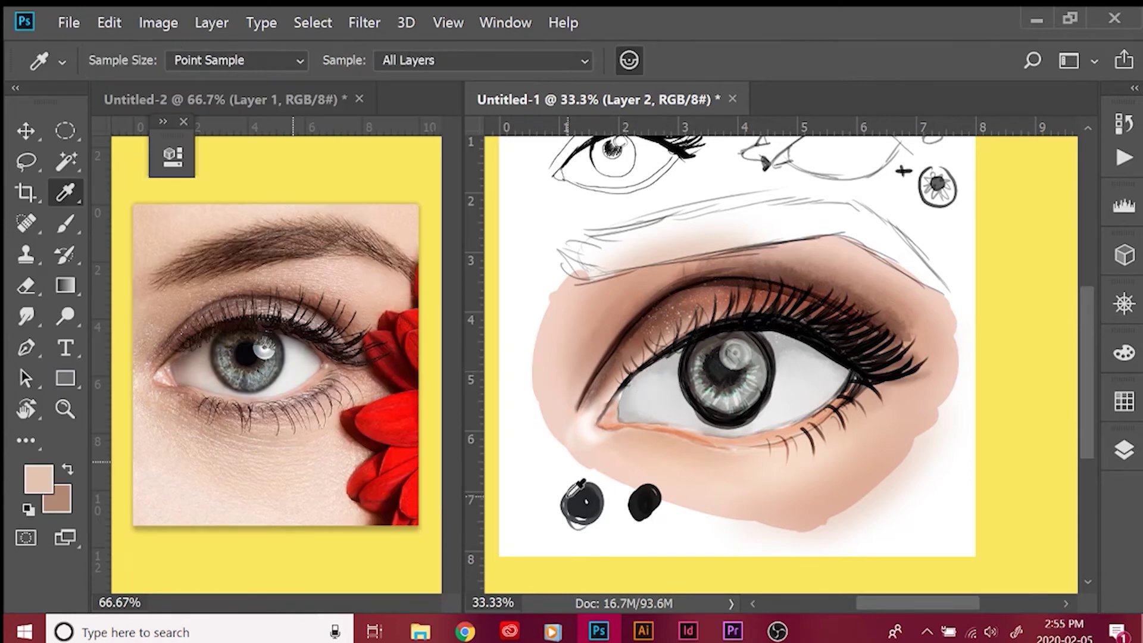
left_click(127, 62)
left_click(197, 470)
left_click(307, 61)
left_click(301, 34)
left_click(126, 62)
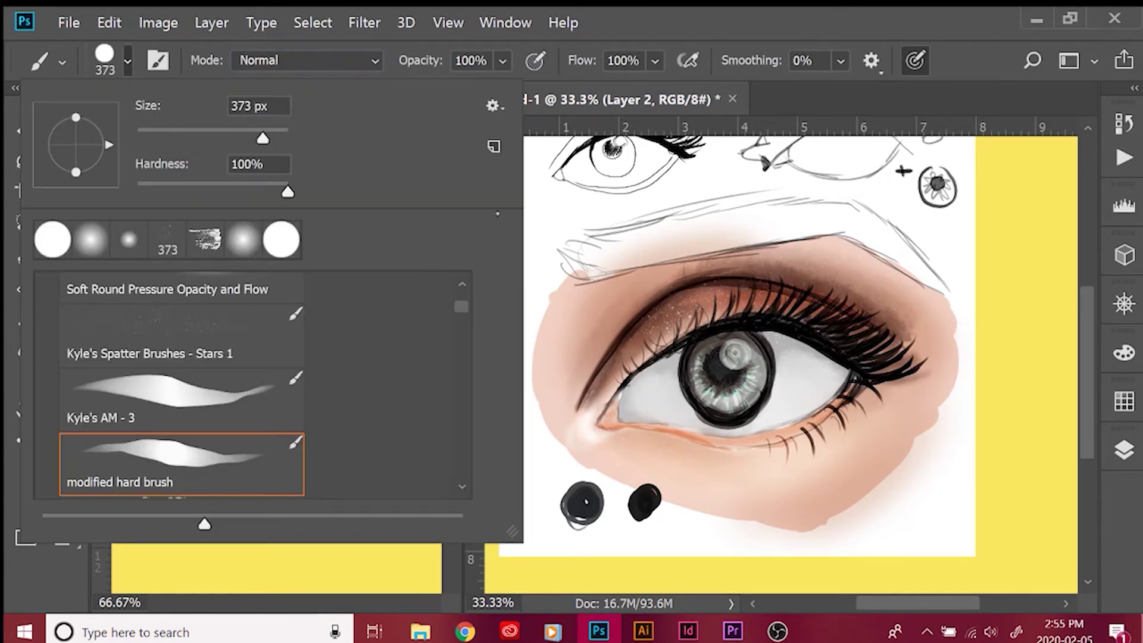
type("36")
key("Return")
key("d")
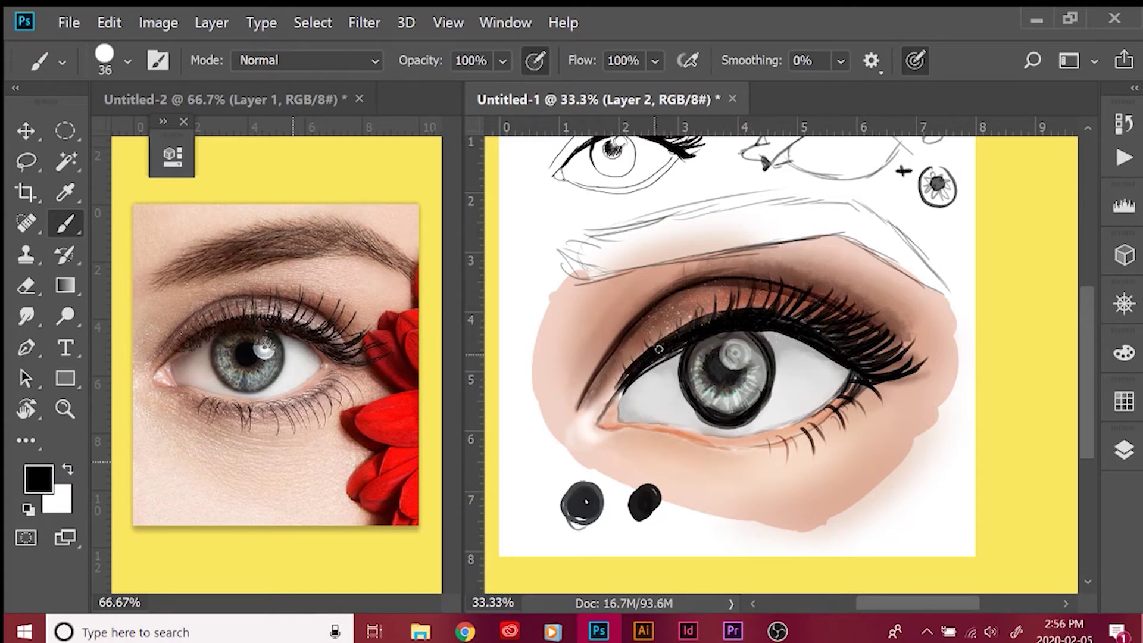
Touch up the inner corner and liner with erasing, sampled skin tone and near-black.
key("e")
key("b")
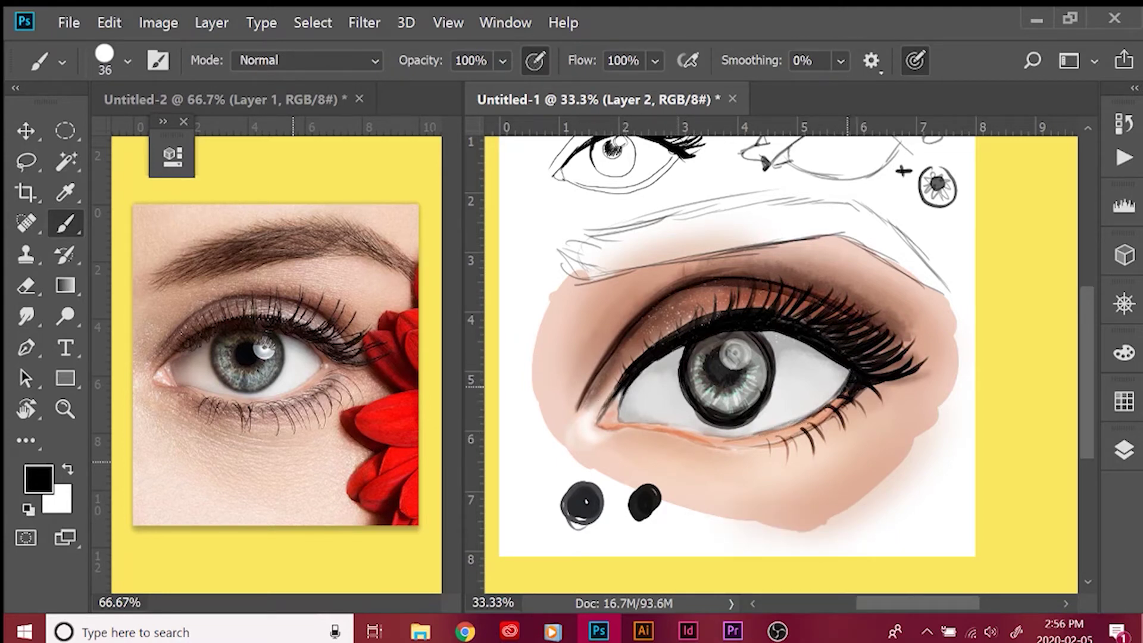
left_click(828, 364, "alt")
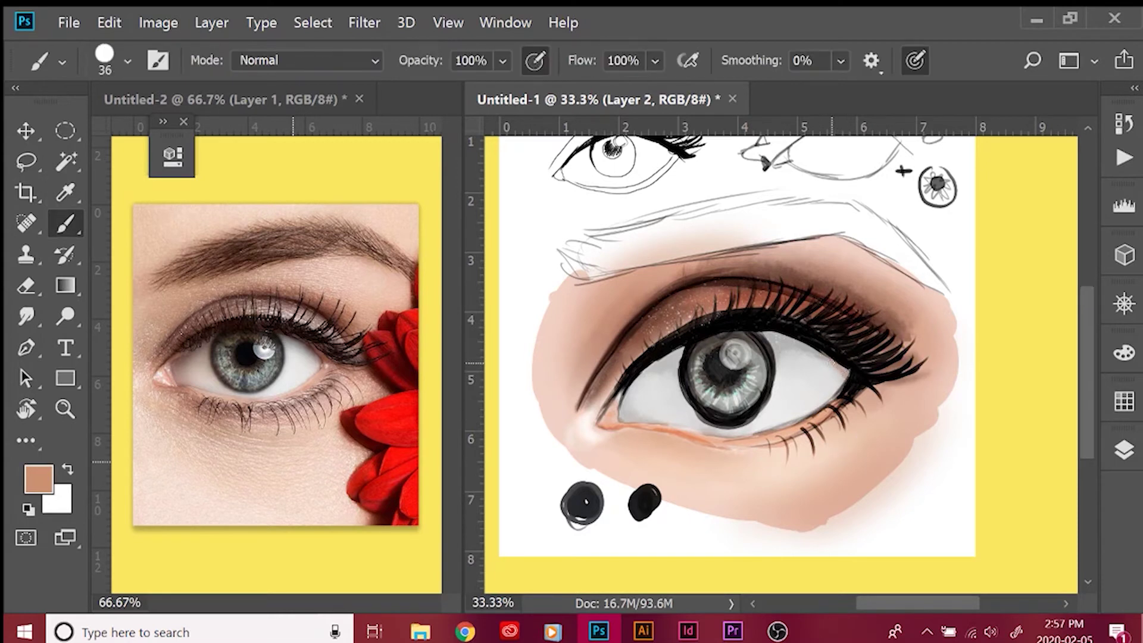
left_click(773, 340, "alt")
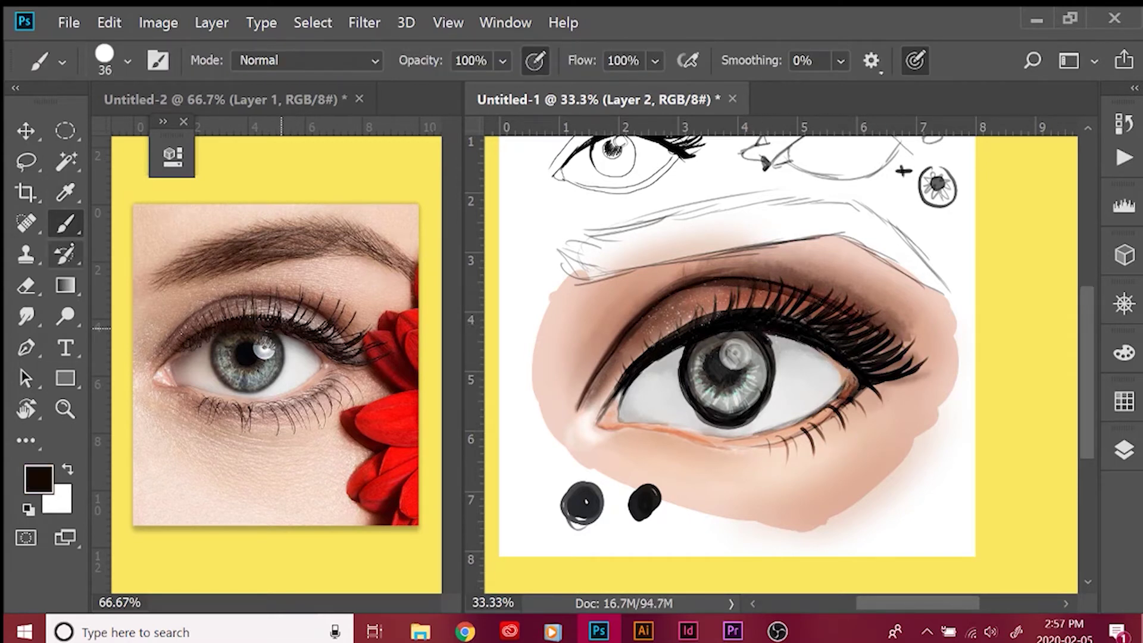
Set the foreground colour to a teal shade in the Color Picker.
left_click(39, 479)
left_click(598, 276)
left_click(434, 225)
left_click(842, 112)
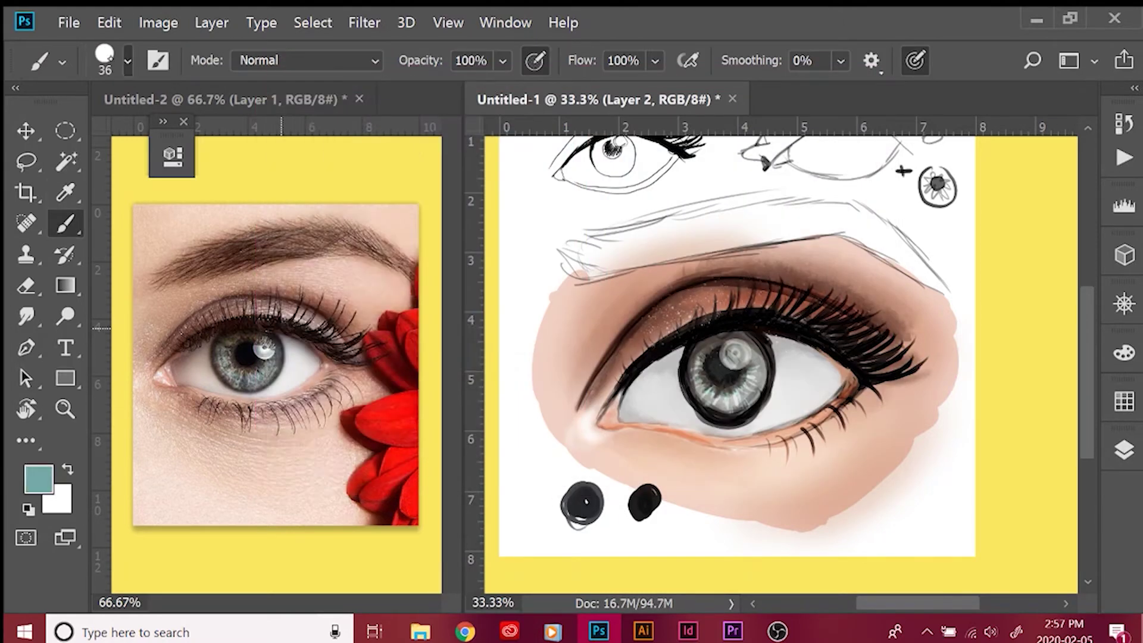
left_click(1125, 450)
Paint the iris teal on new Layer 16 above Layer 5, set to Multiply.
scroll(952, 405, "up", 5)
left_click(949, 314)
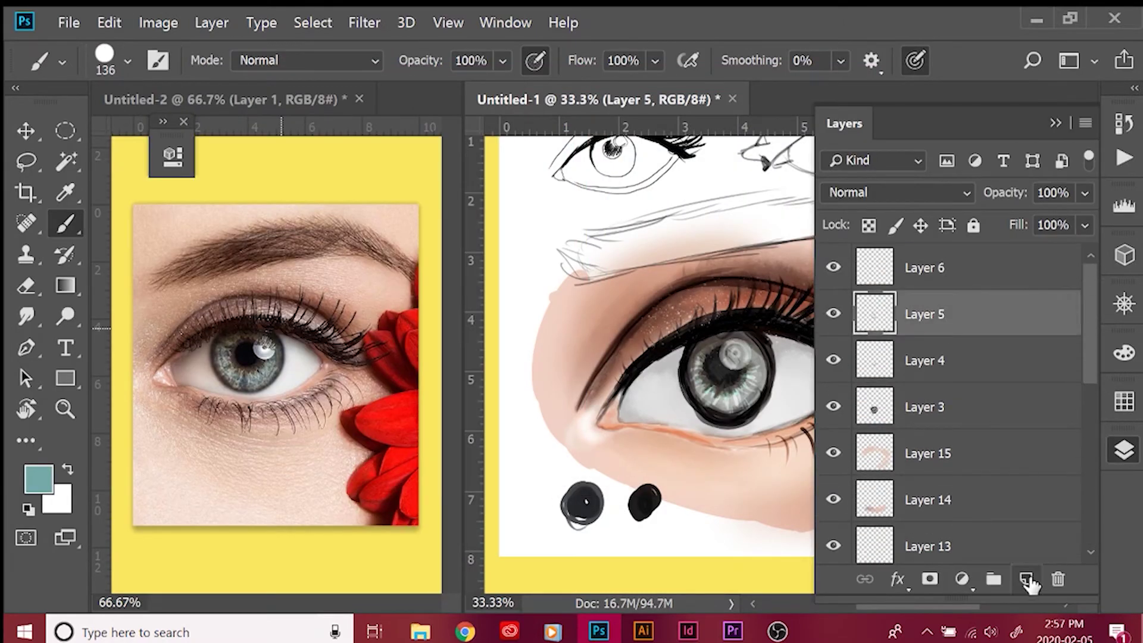
left_click(1026, 579)
left_click(899, 192)
left_click(851, 150)
mouse_move(697, 357)
left_mouse_down()
mouse_move(750, 381)
mouse_move(714, 411)
left_mouse_up()
left_click(900, 192)
left_click(851, 69)
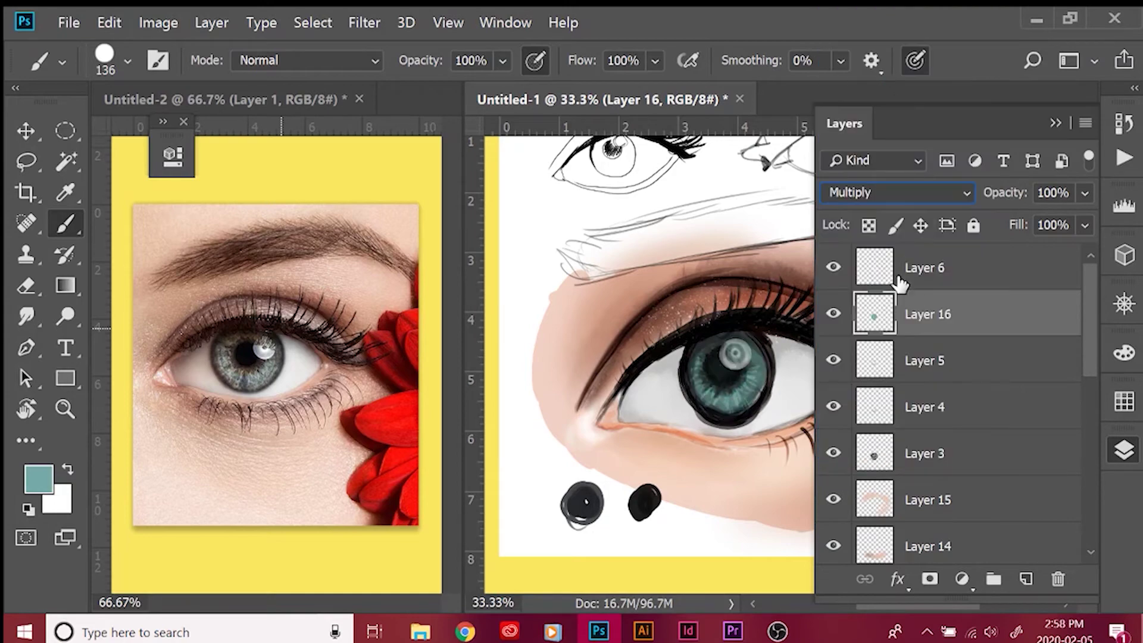
Set Layer 6 to Color Dodge and add an Outer Glow effect.
left_click(899, 280)
left_click(899, 192)
left_click(868, 173)
left_click(897, 579)
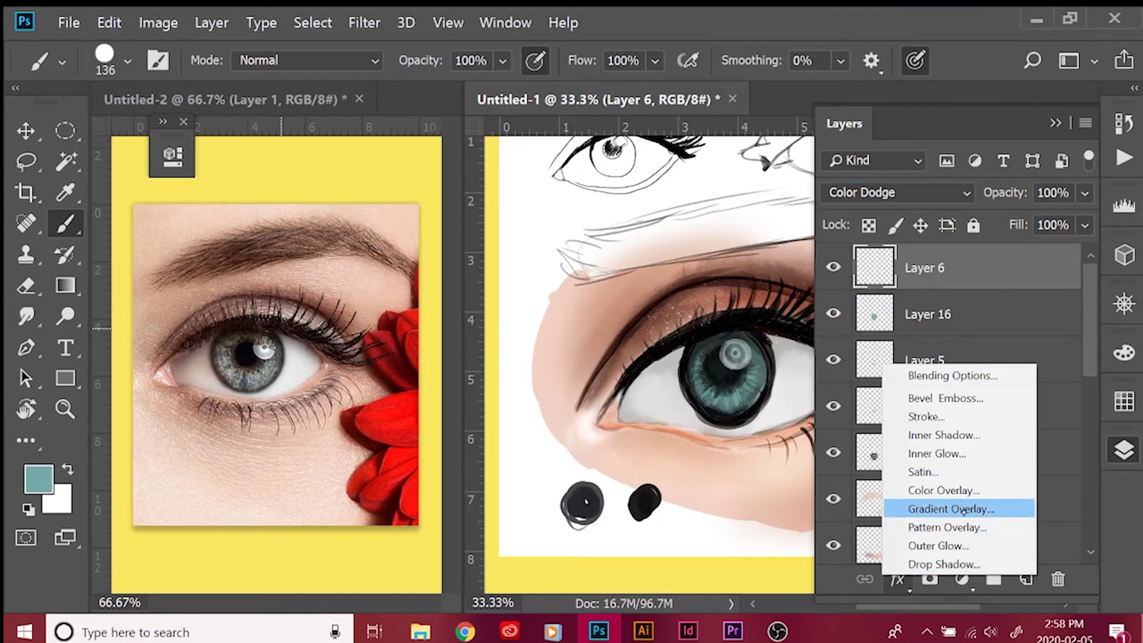
left_click(938, 545)
Make the outer glow white with spread 4, opacity 60, size 7, then add Layer 17.
left_click(495, 187)
left_click(273, 123)
left_click_drag(511, 72, 503, 146)
left_click(796, 192)
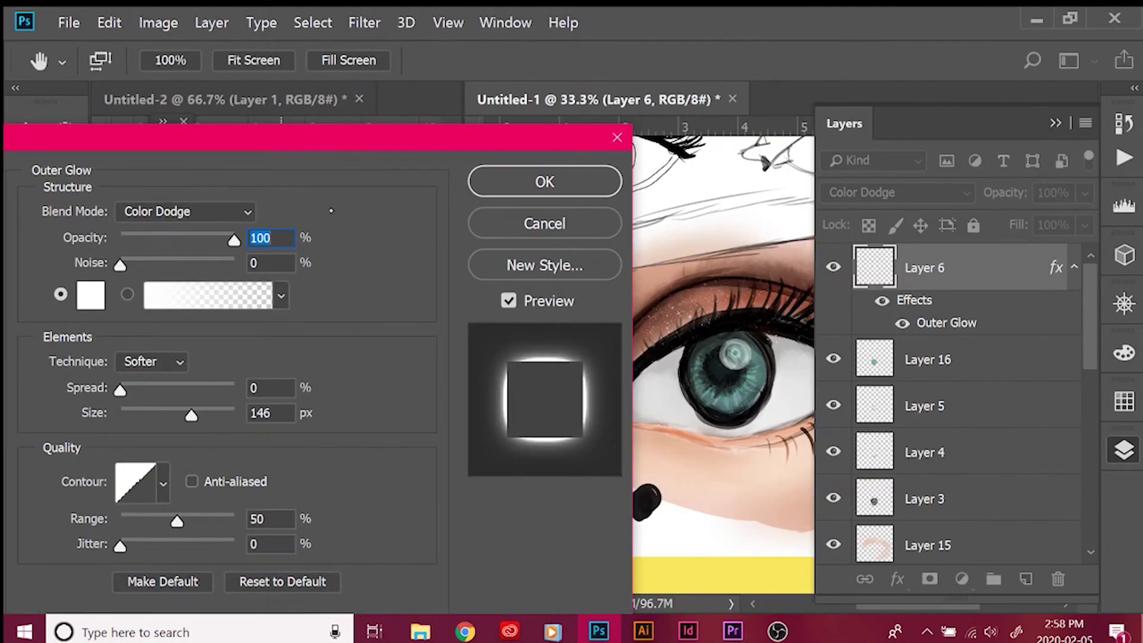
left_click(271, 387)
type("4")
left_click(271, 238)
type("60")
left_click(271, 412)
type("7")
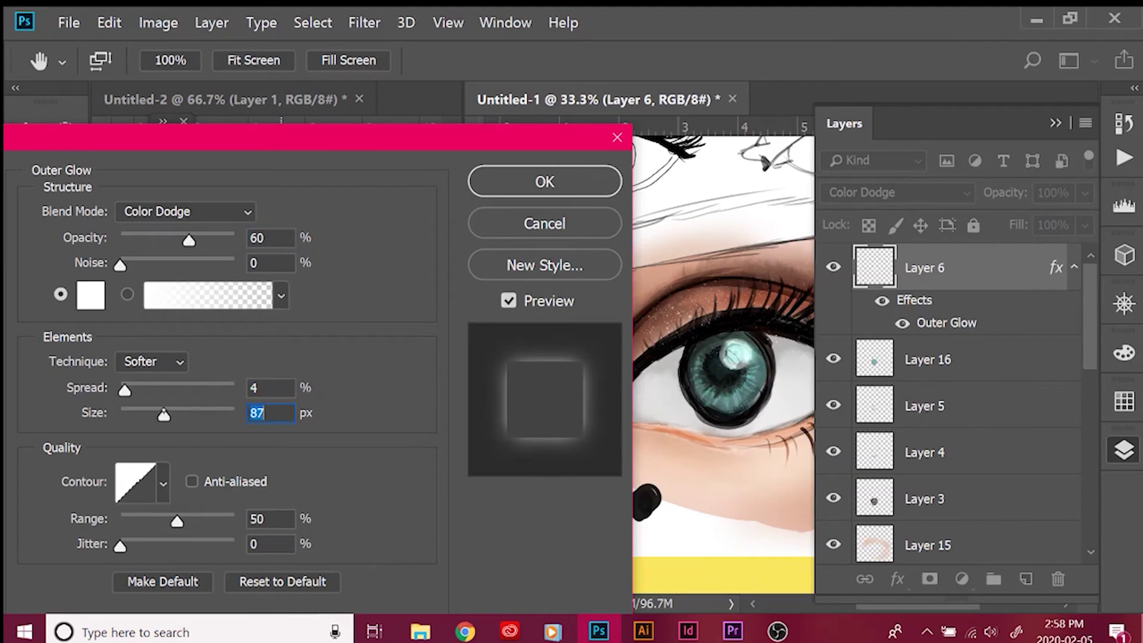
key("Return")
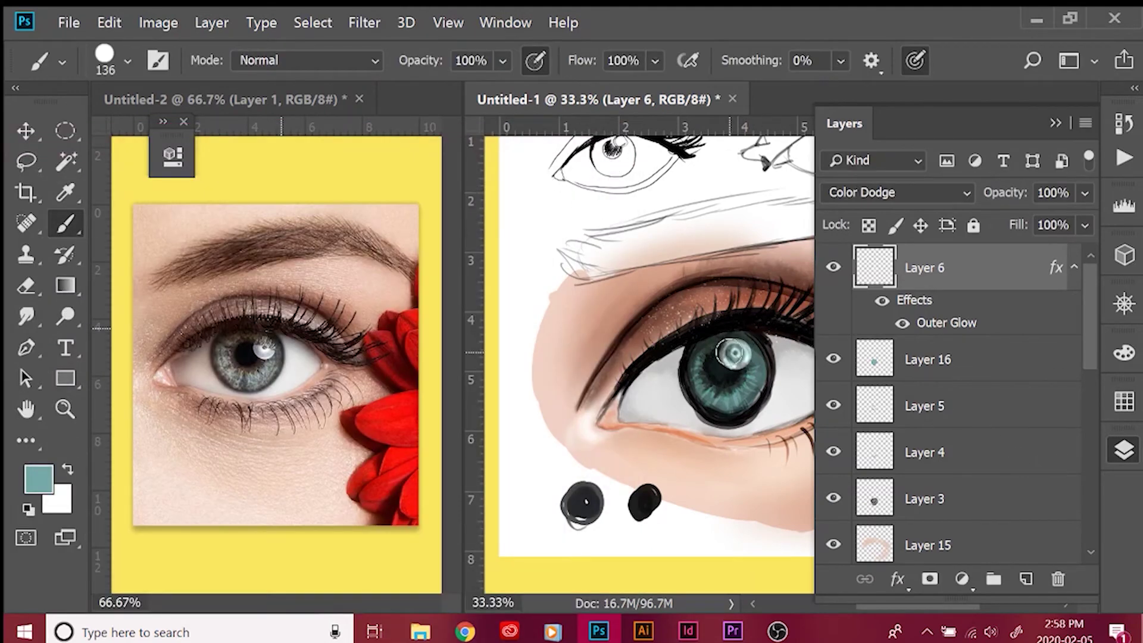
key("x")
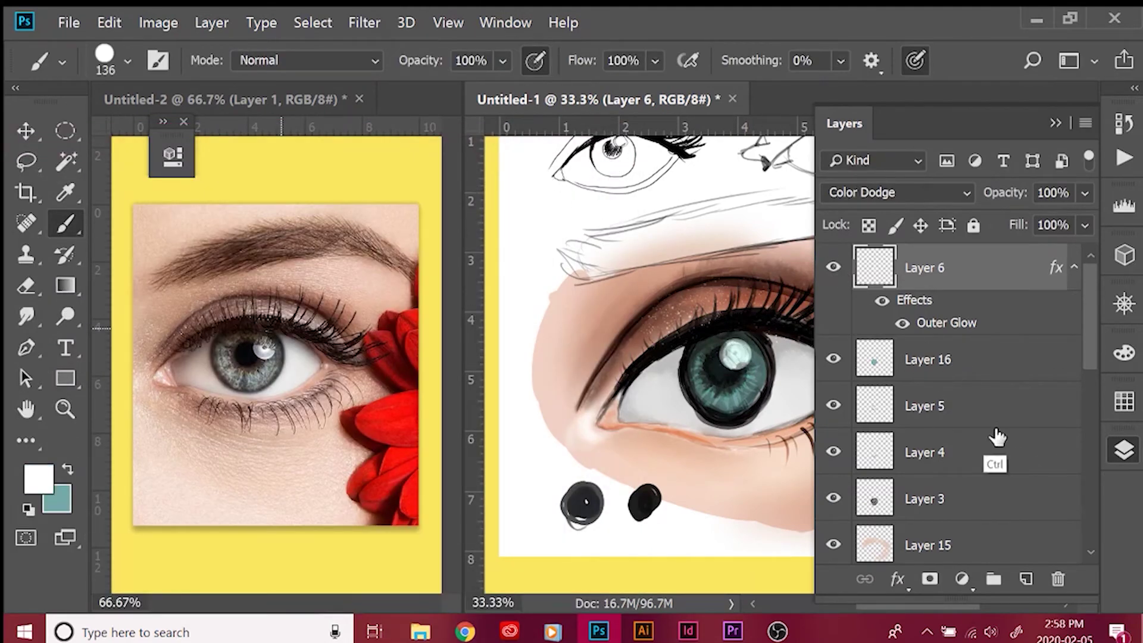
left_click(1026, 579)
Choose a small eraser tip and make Layer 17 active.
key("e")
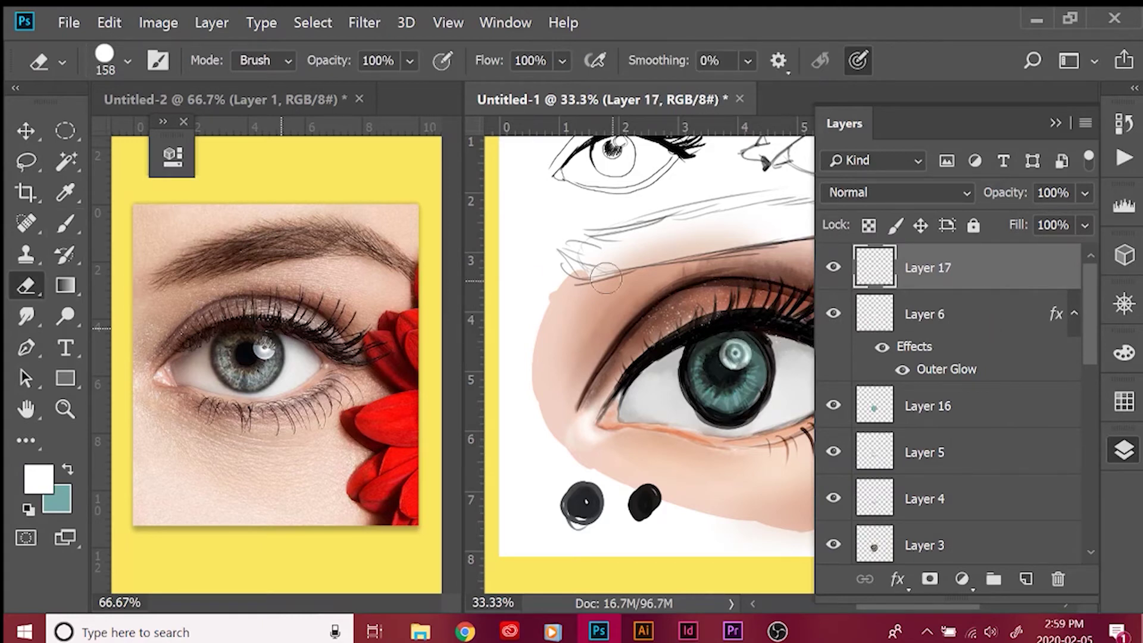
left_click(127, 60)
left_click(728, 334)
key("alt+bracketleft")
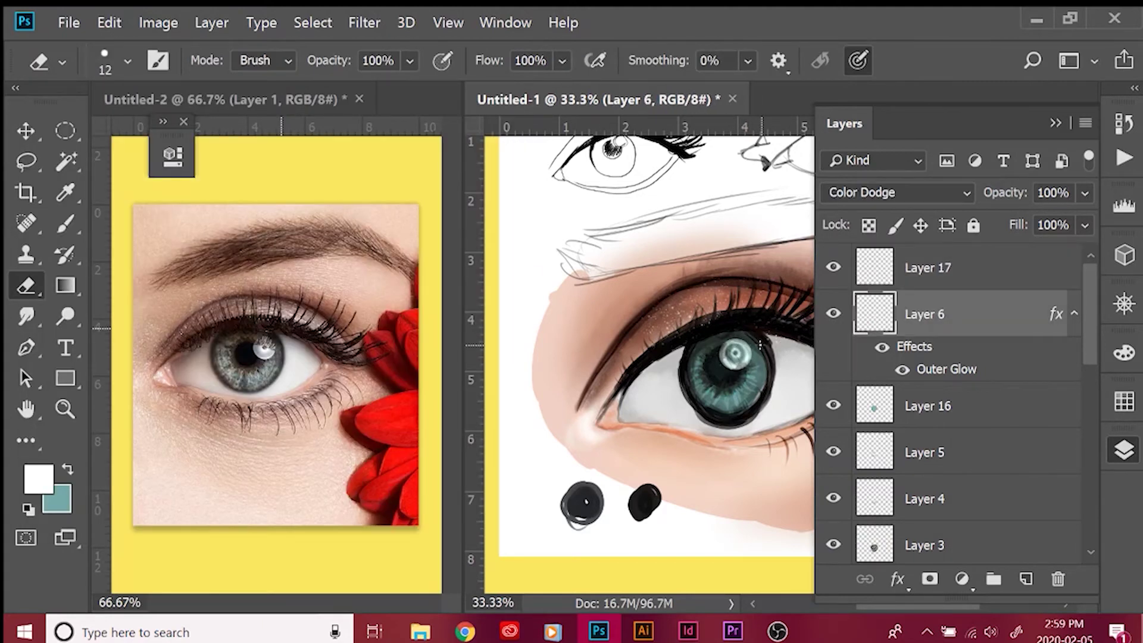
left_click(929, 277)
Add a new layer with a 9 px brush and a lighter grey-teal sampled from the iris.
key("b")
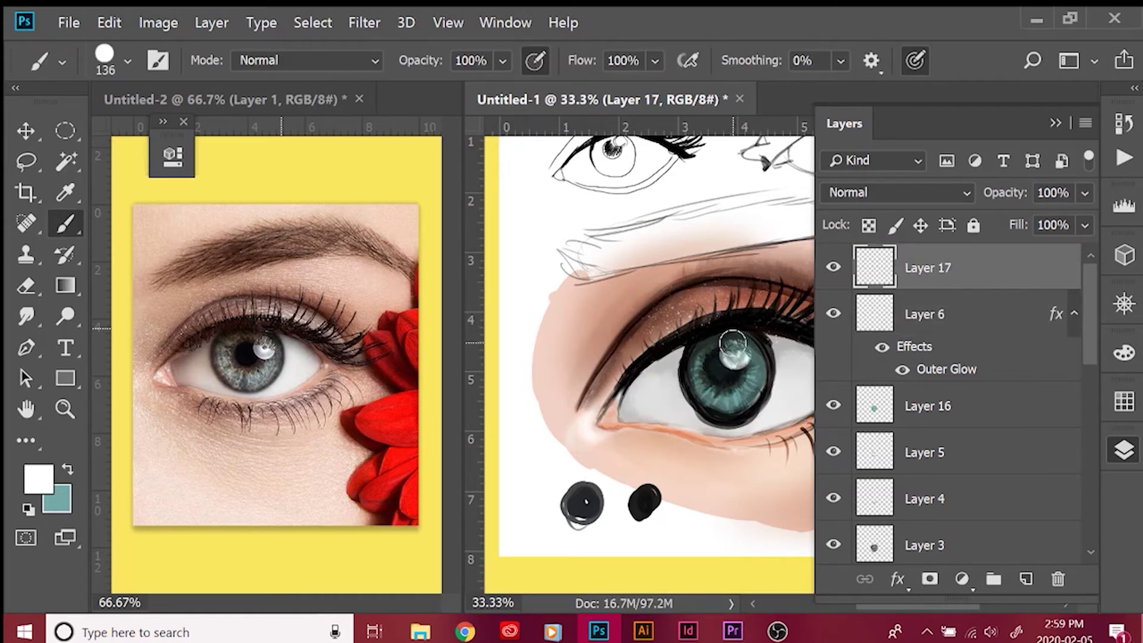
left_click(731, 364, "alt")
key("ctrl+shift+alt+n")
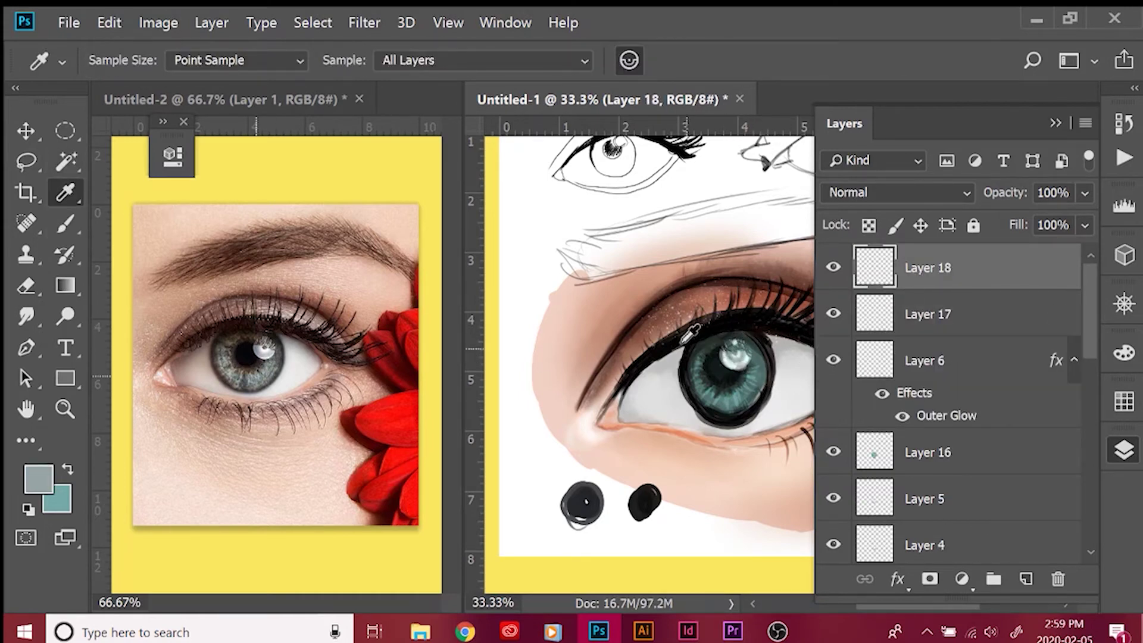
left_click(127, 61)
double_click(45, 156)
left_click(38, 479)
left_click(280, 306)
key("Return")
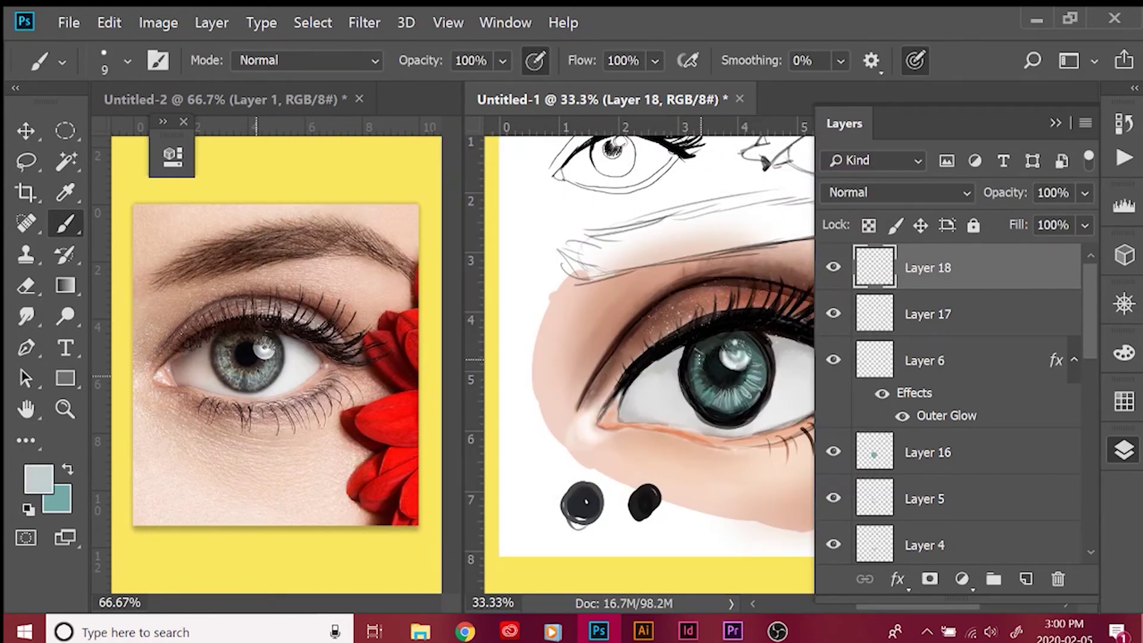
Give the eraser the Soft Round Pressure Opacity tip.
key("e")
left_click(126, 60)
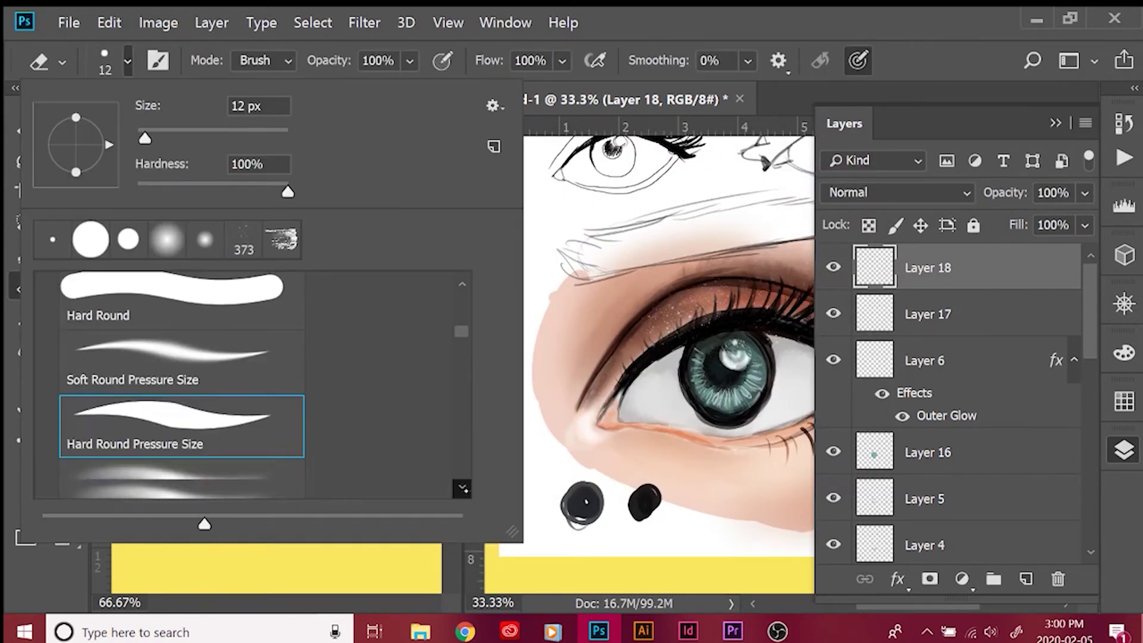
left_click(167, 450)
key("Return")
Paint dark brown along the iris's upper edge with a 92 px hard brush on Multiply Layer 19.
key("b")
left_click(685, 339, "alt")
key("ctrl+shift+alt+n")
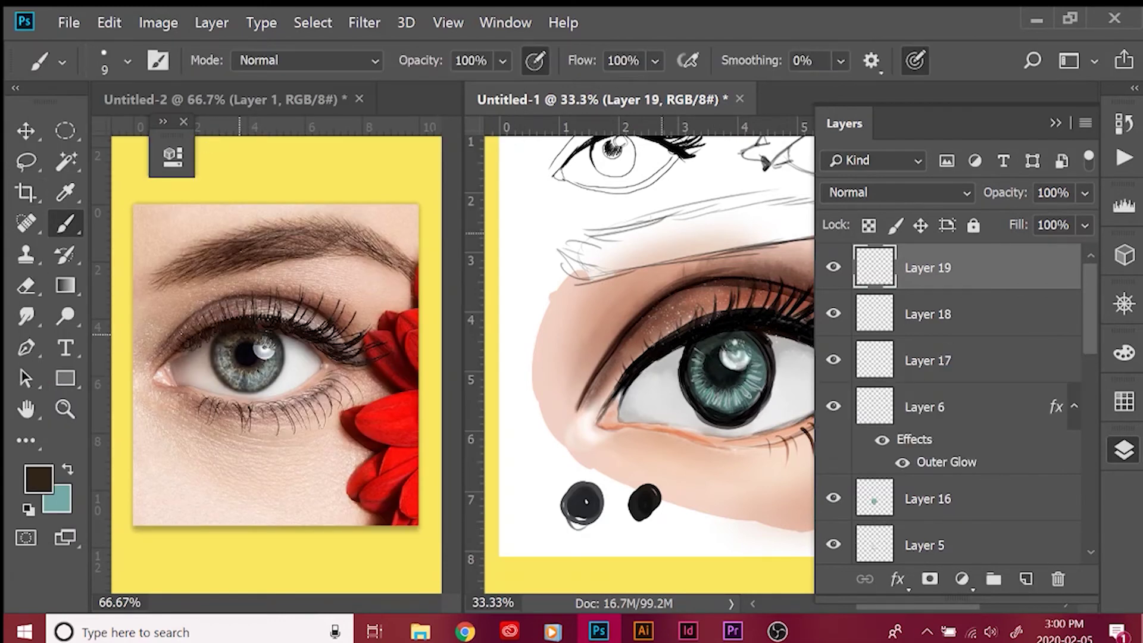
left_click(127, 61)
key("Return")
left_click_drag(694, 356, 722, 338)
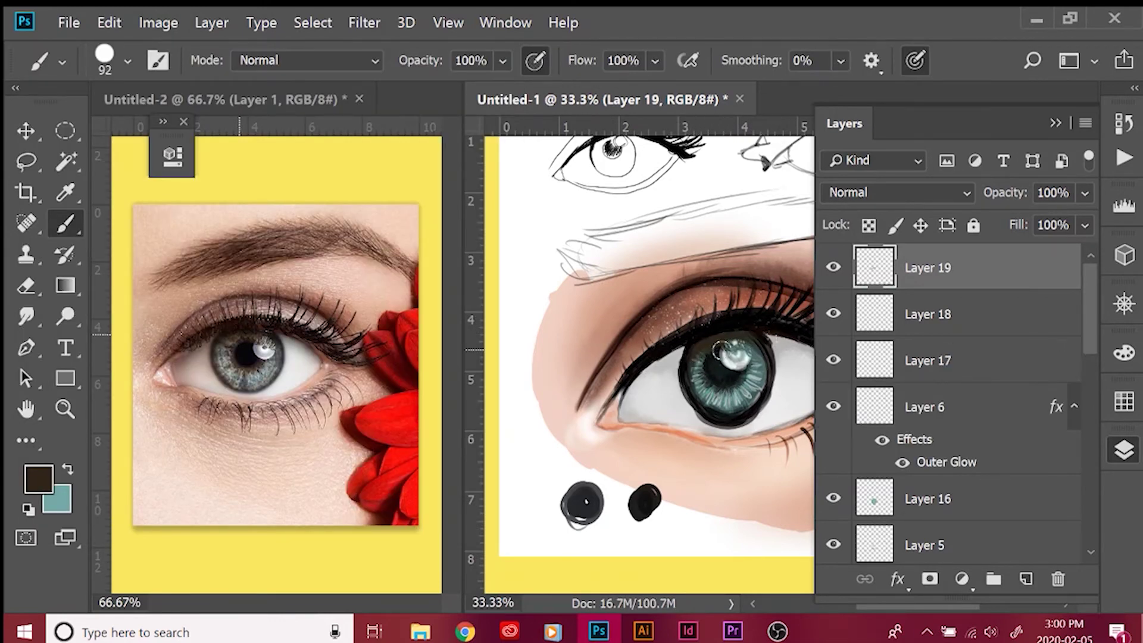
key("shift+alt+m")
Set foreground to 515c3b, then sample a brown-grey and add Multiply Layer 20.
key("alt+shift+c")
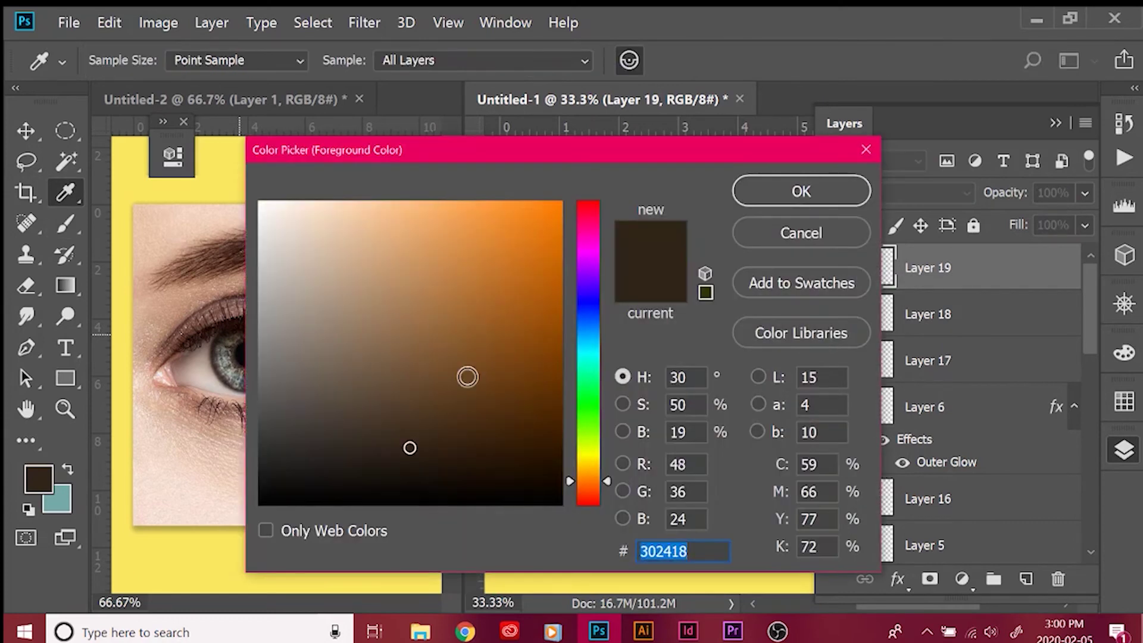
type("515c3b")
key("Return")
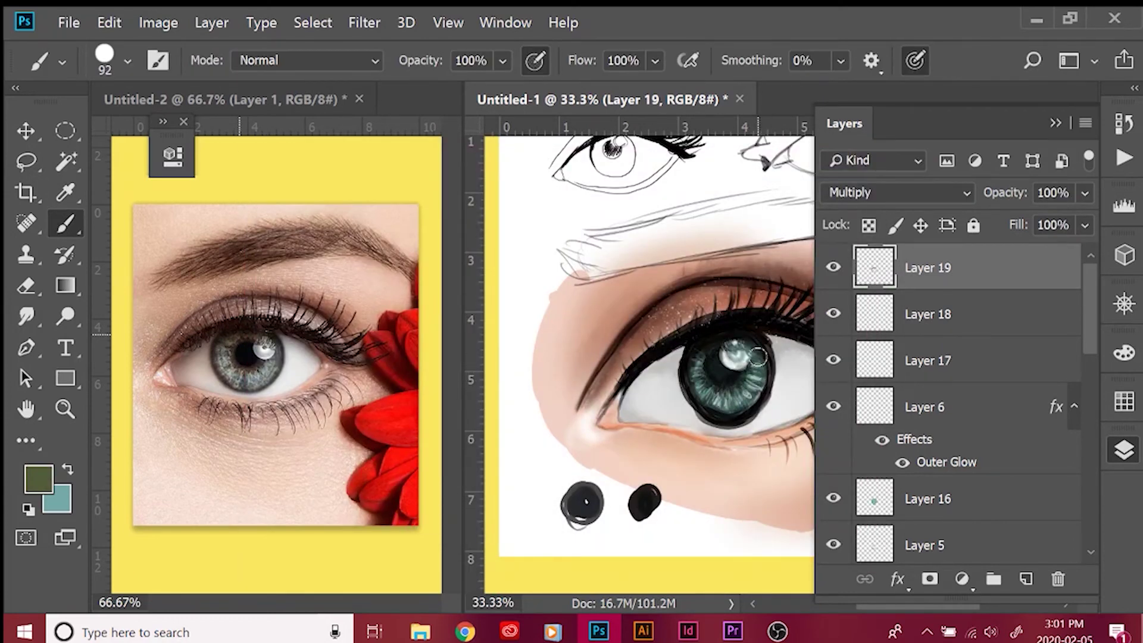
key("i")
left_click(197, 351)
key("ctrl+shift+alt+n")
key("shift+alt+m")
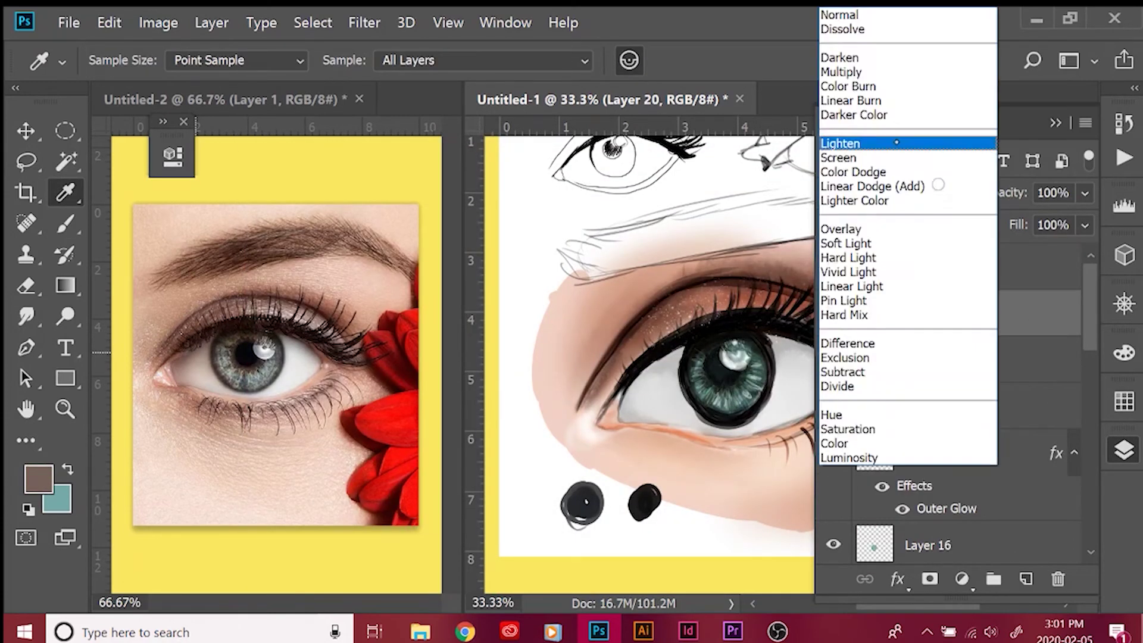
key("b")
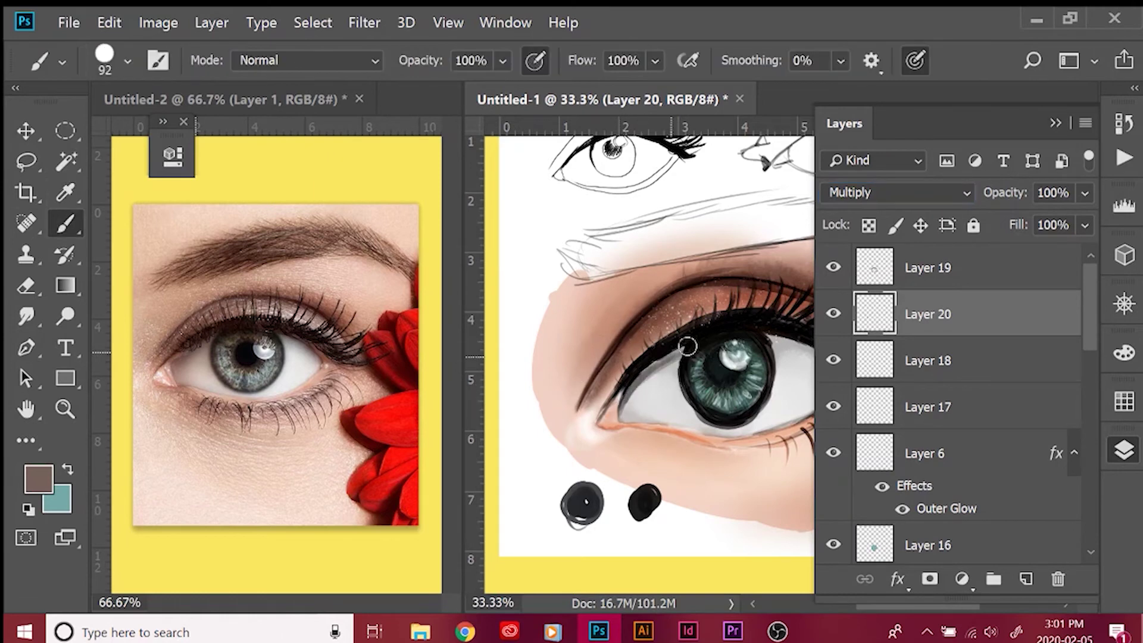
Blend the brown-grey shadow strokes with the Smudge tool and sample a darker eyebrow brown.
key("r")
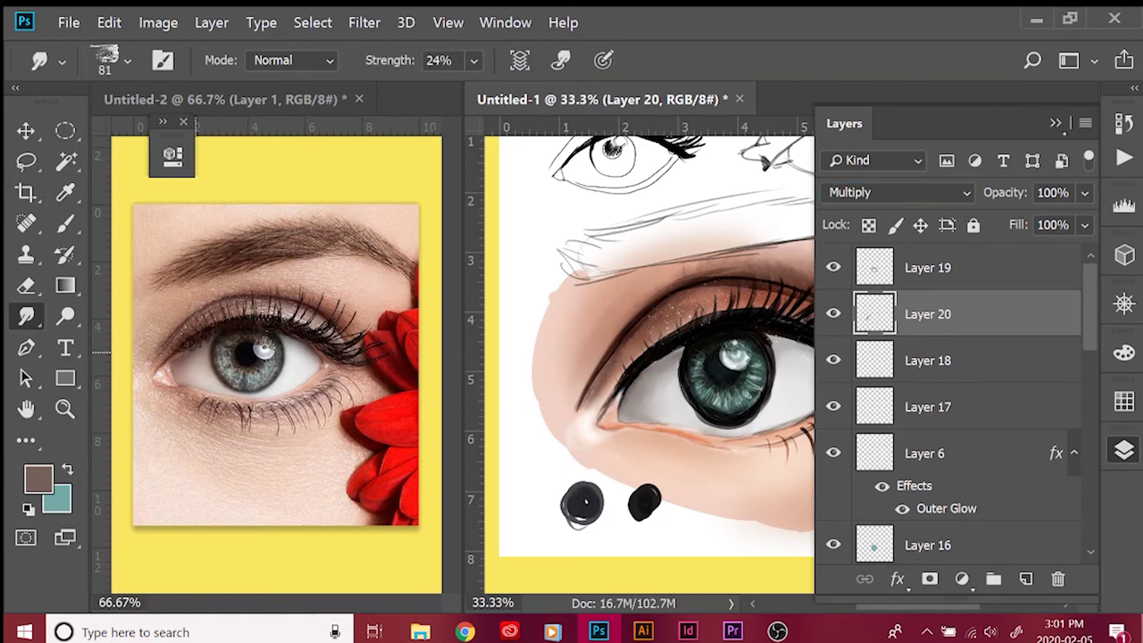
key("F7")
key("b")
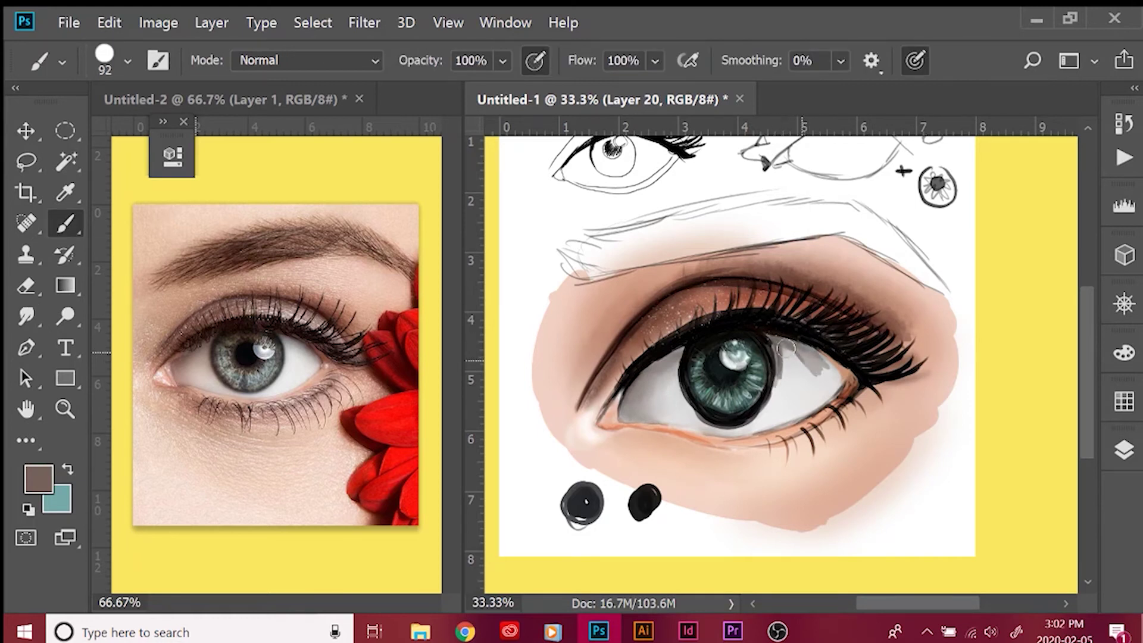
key("r")
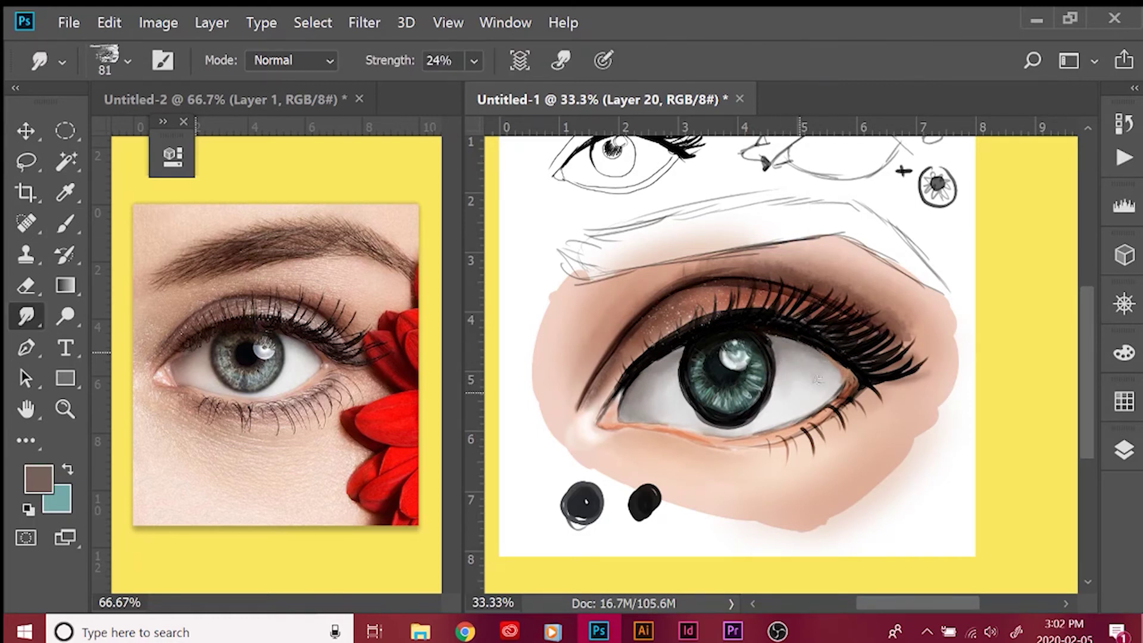
key("b")
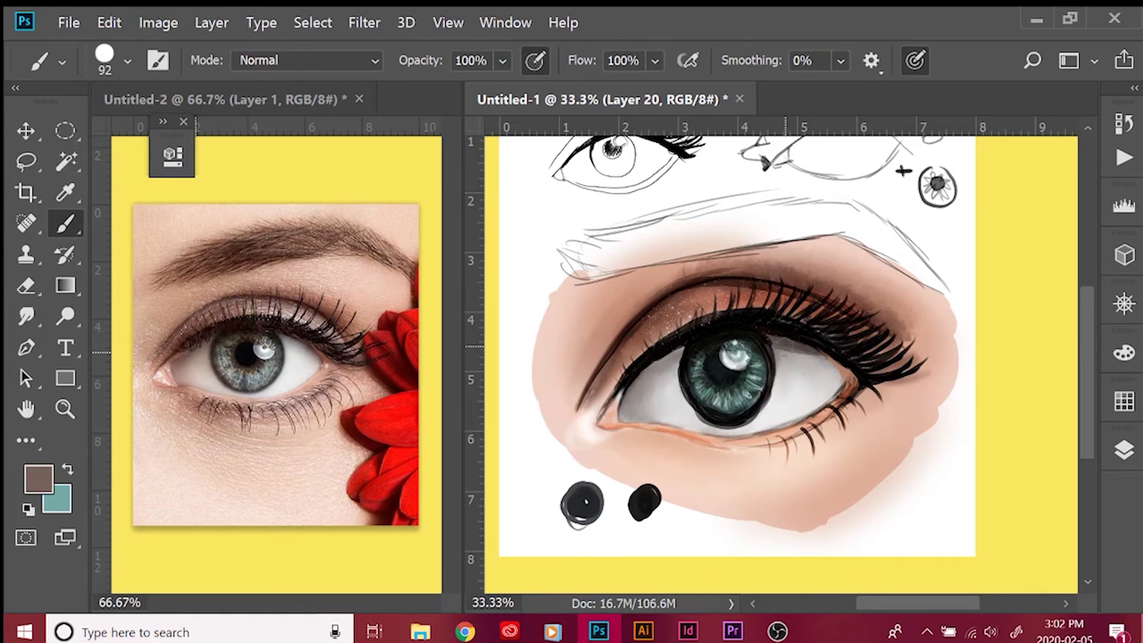
key("r")
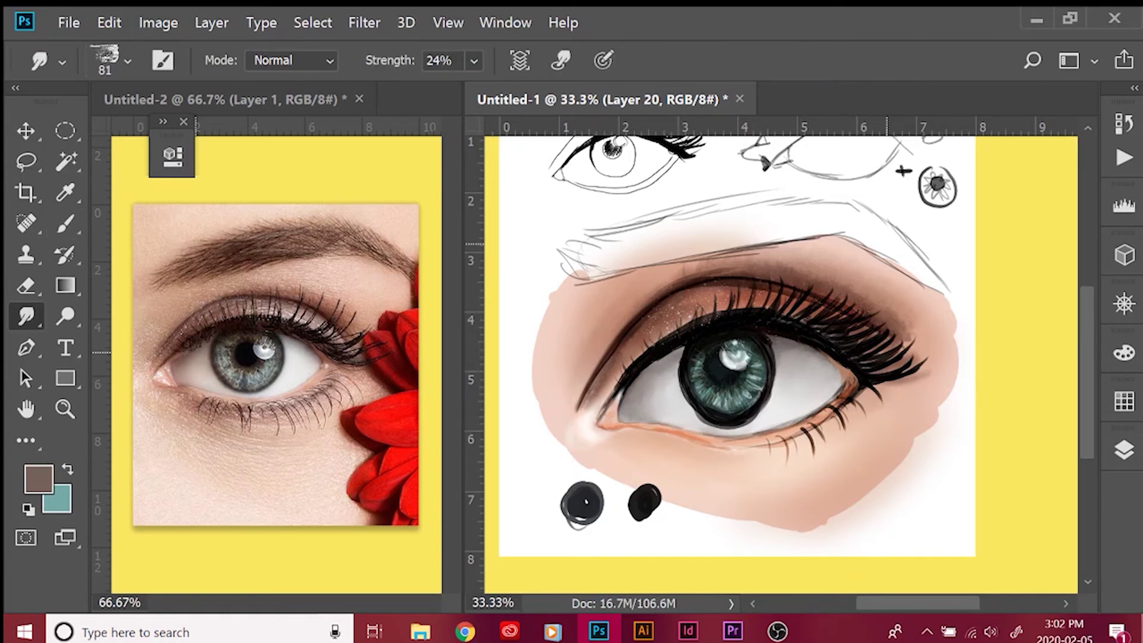
key("ctrl+minus")
key("i")
left_click(247, 241)
key("b")
key("F7")
Paint the brown eyebrow shape above the eye on new Layer 21.
key("ctrl+shift+alt+n")
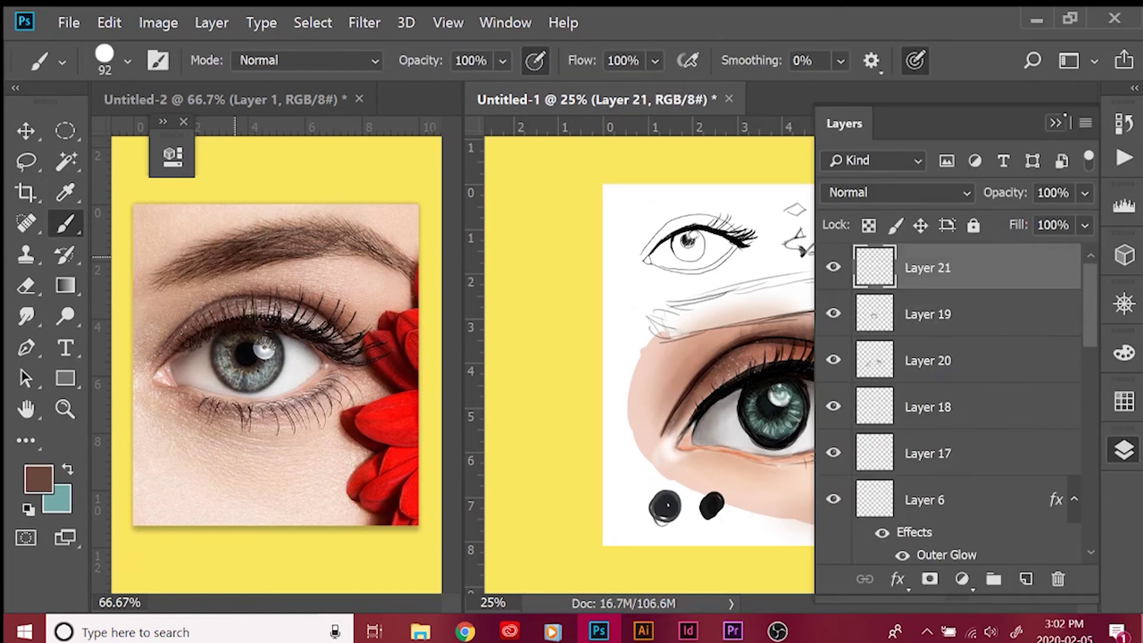
key("F7")
mouse_move(658, 324)
left_mouse_down()
mouse_move(703, 318)
mouse_move(667, 334)
mouse_move(813, 299)
mouse_move(731, 296)
mouse_move(678, 327)
left_mouse_up()
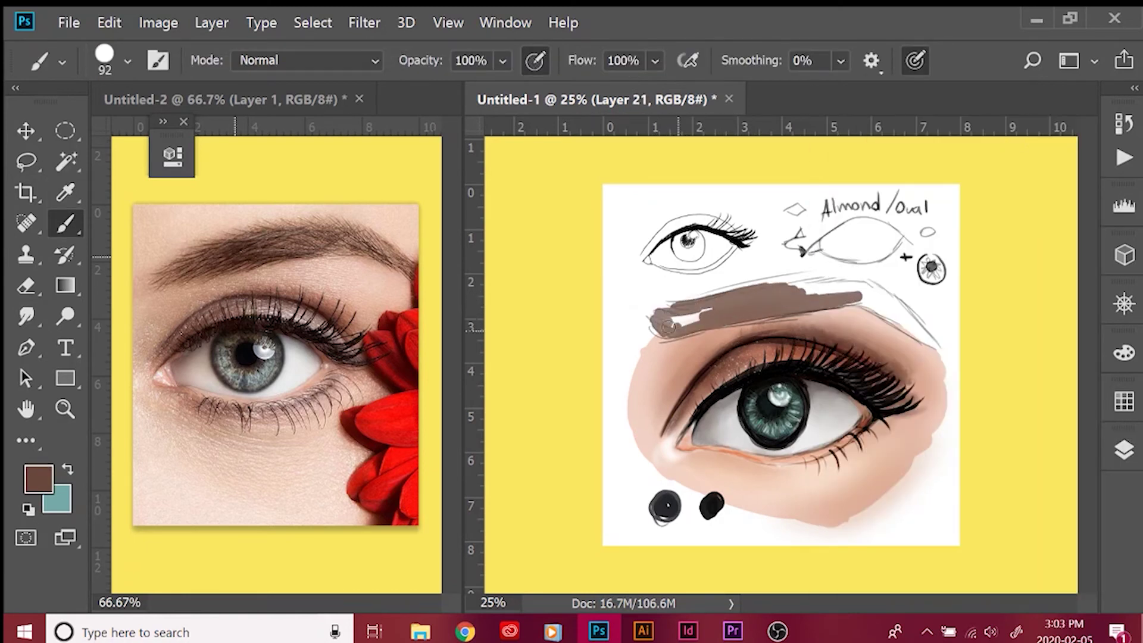
mouse_move(802, 286)
left_mouse_down()
mouse_move(902, 307)
mouse_move(938, 346)
left_mouse_up()
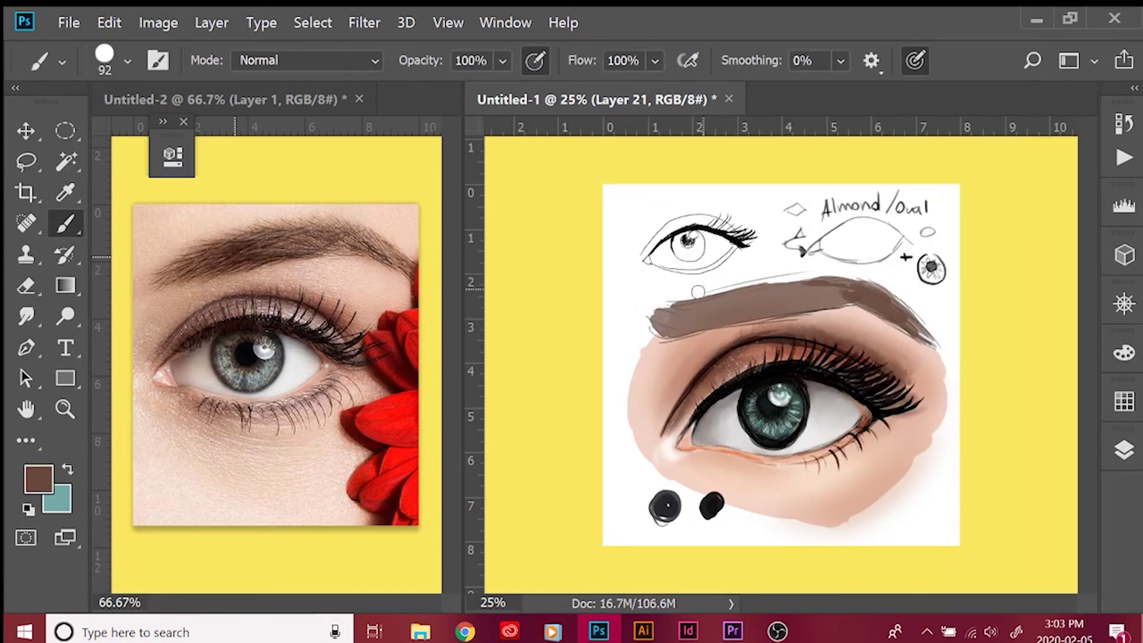
left_click_drag(673, 327, 708, 310)
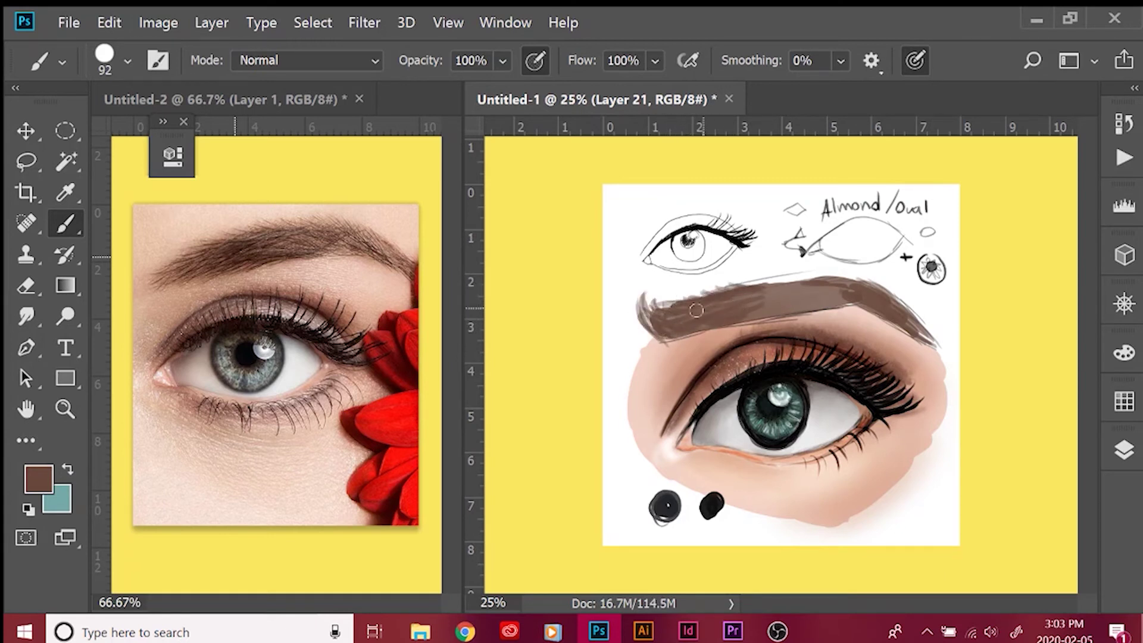
mouse_move(697, 309)
left_mouse_down()
mouse_move(763, 291)
mouse_move(813, 298)
left_mouse_up()
Switch to a 32 px brush and darken the eyebrow's right tip.
left_click(127, 60)
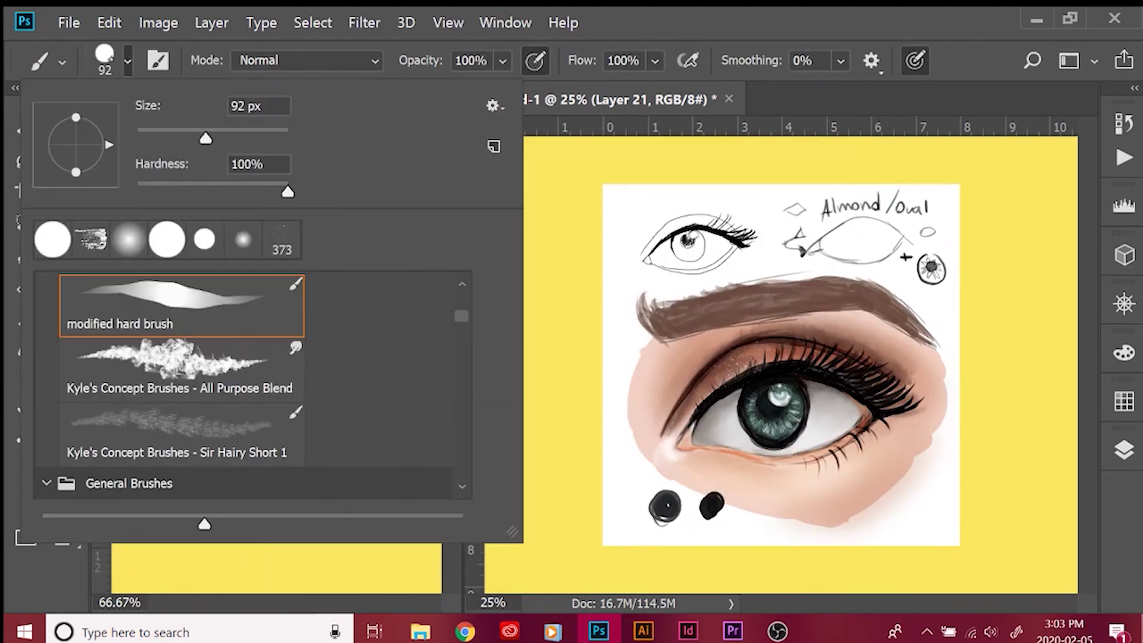
double_click(153, 324)
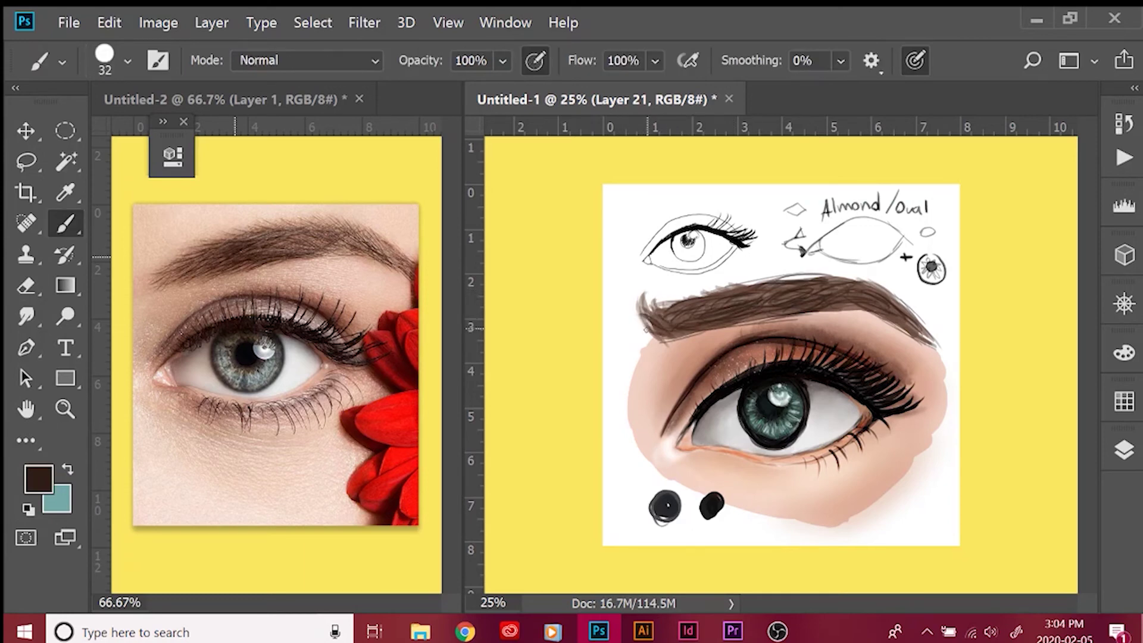
left_click_drag(906, 322, 936, 345)
Pick the peach skin colour and smudge Layer 10's skin edges beside and below the eye.
left_click(38, 479)
key("Return")
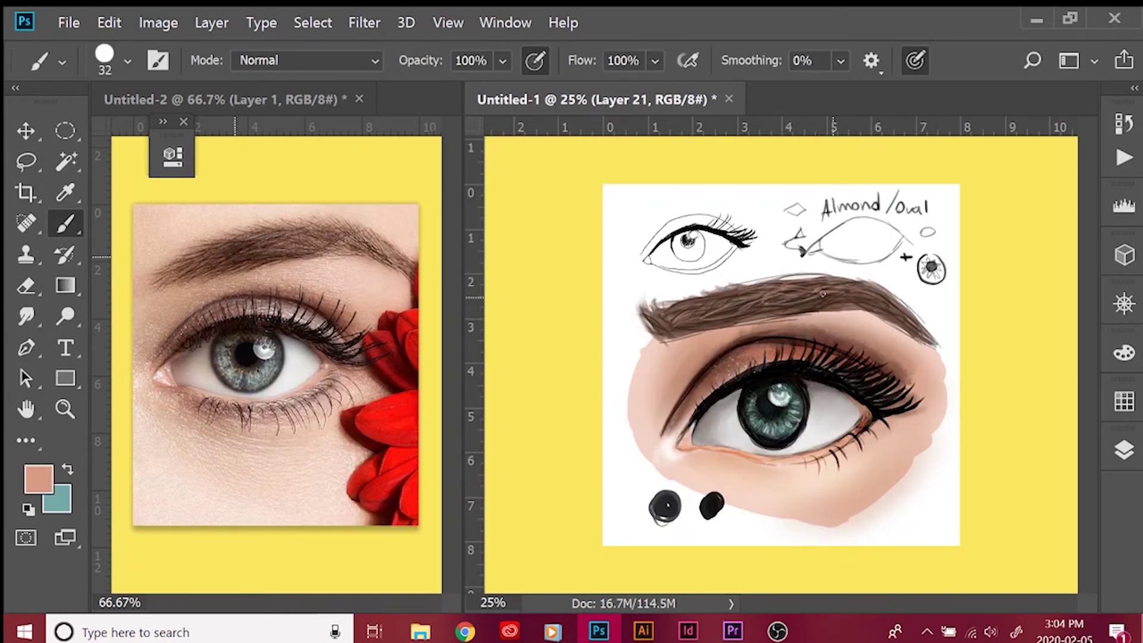
left_click(1123, 450)
scroll(953, 417, "down", 3)
left_click(929, 428)
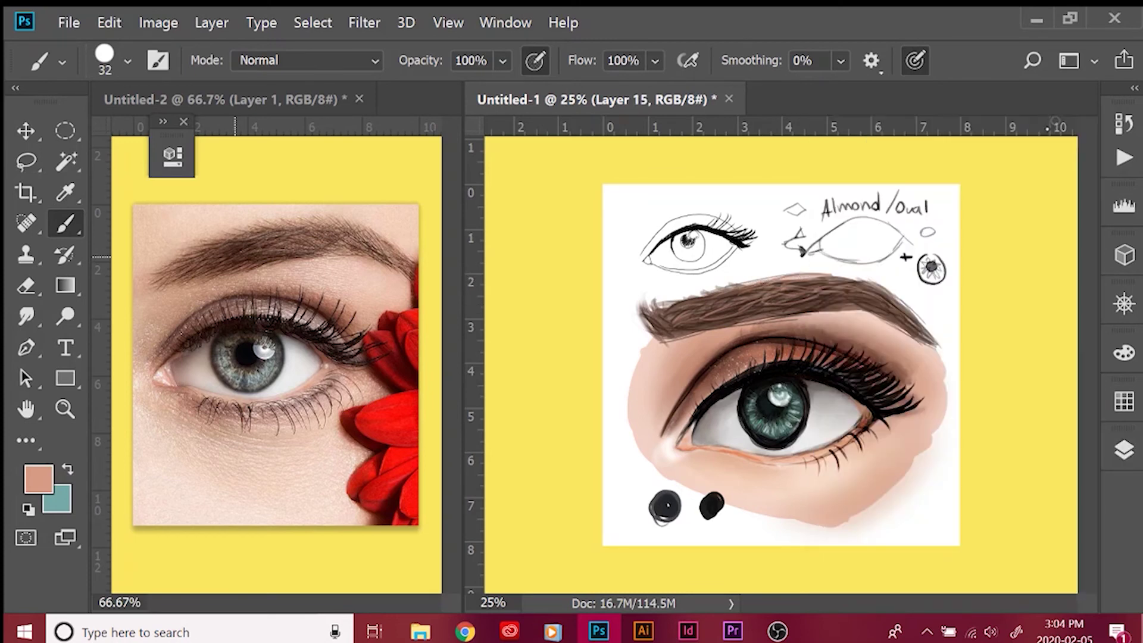
left_click(26, 316)
left_click(1123, 451)
scroll(929, 417, "down", 3)
left_click(928, 464)
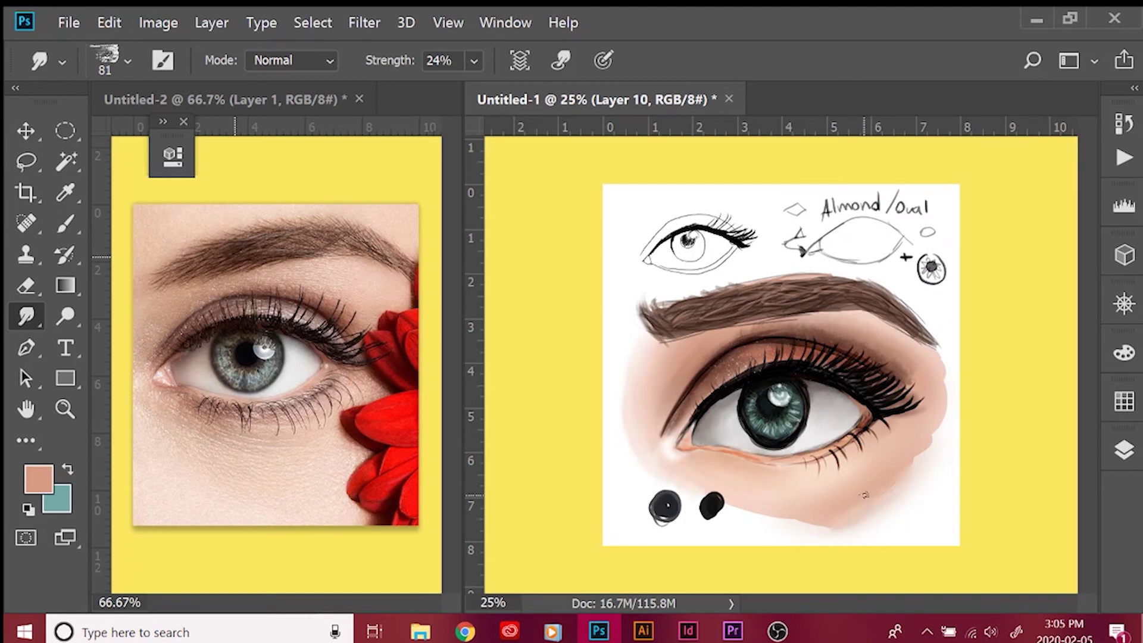
left_click_drag(923, 456, 938, 352)
left_click_drag(795, 517, 733, 513)
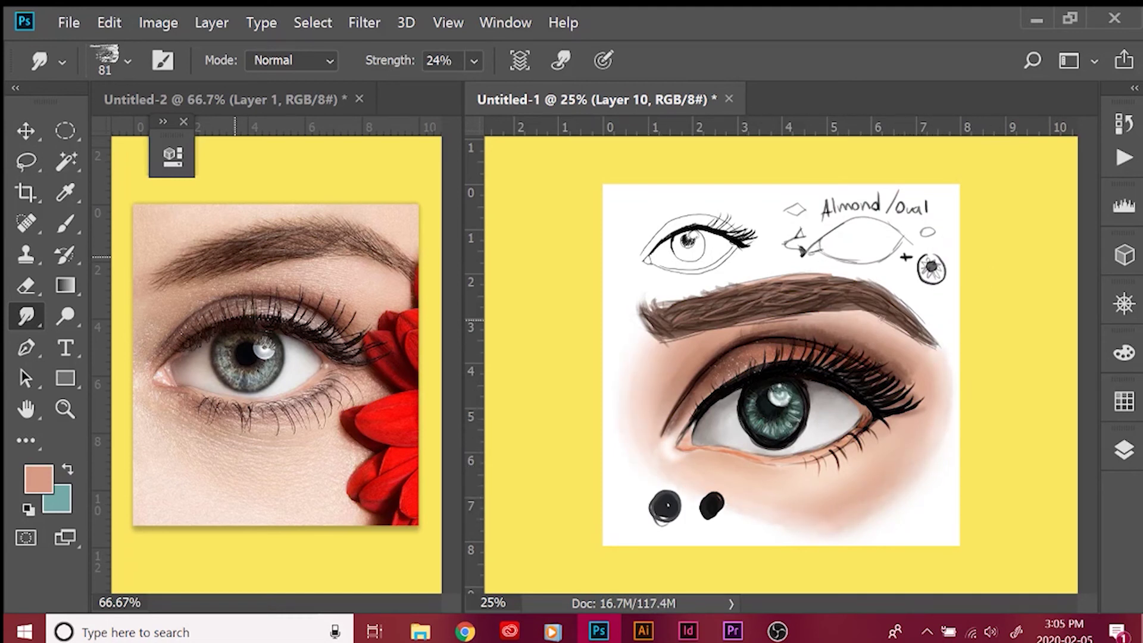
On a new Layer 22, darken the iris's lower rim with a 47 px brush.
key("i")
key("b")
key("F7")
key("alt+period")
key("F7")
left_click(127, 60)
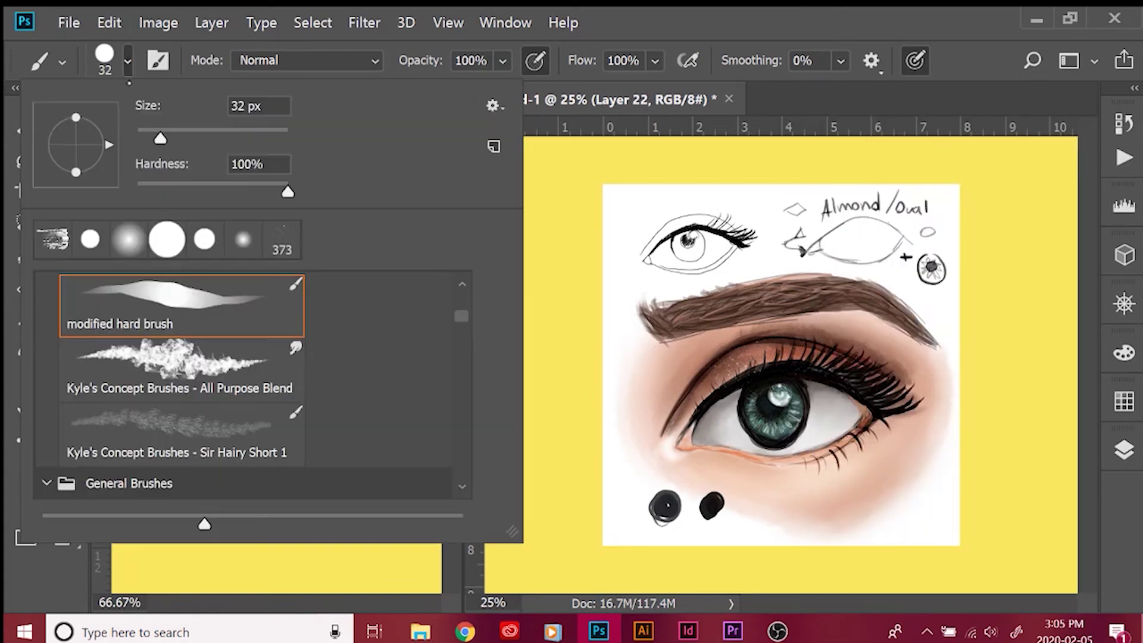
key("Escape")
key("bracketright")
key("bracketright")
key("bracketright")
mouse_move(773, 441)
left_mouse_down()
mouse_move(797, 417)
mouse_move(769, 443)
mouse_move(745, 394)
mouse_move(792, 438)
mouse_move(798, 393)
left_mouse_up()
Hide the pencil sketch layer and the colour test dots on Layer 2.
key("r")
key("b")
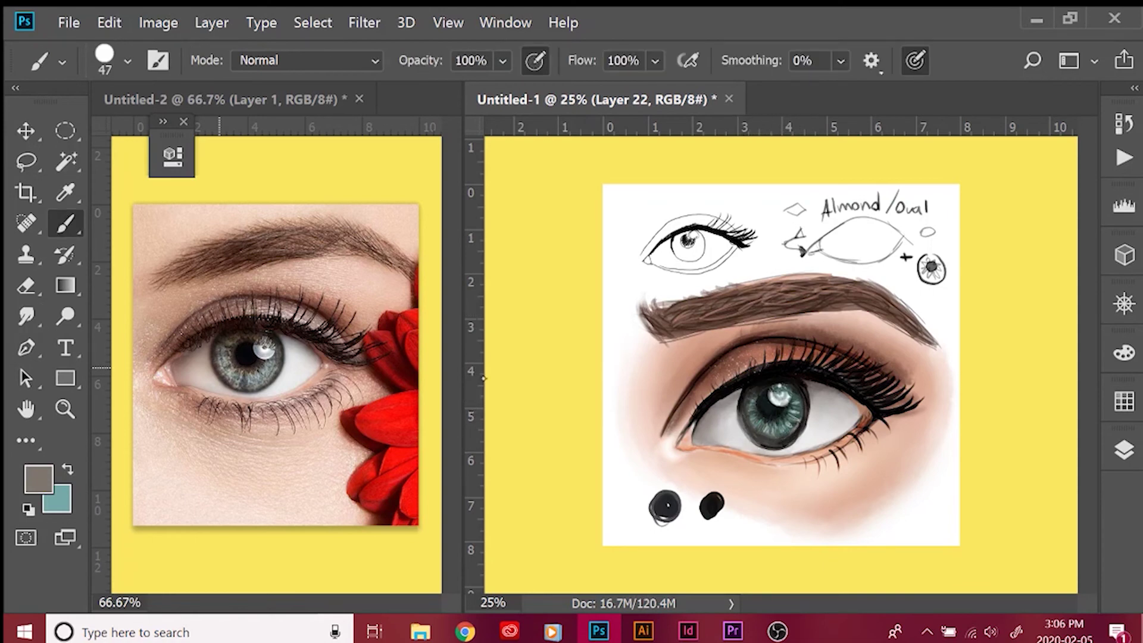
left_click(1125, 451)
scroll(874, 376, "down", 5)
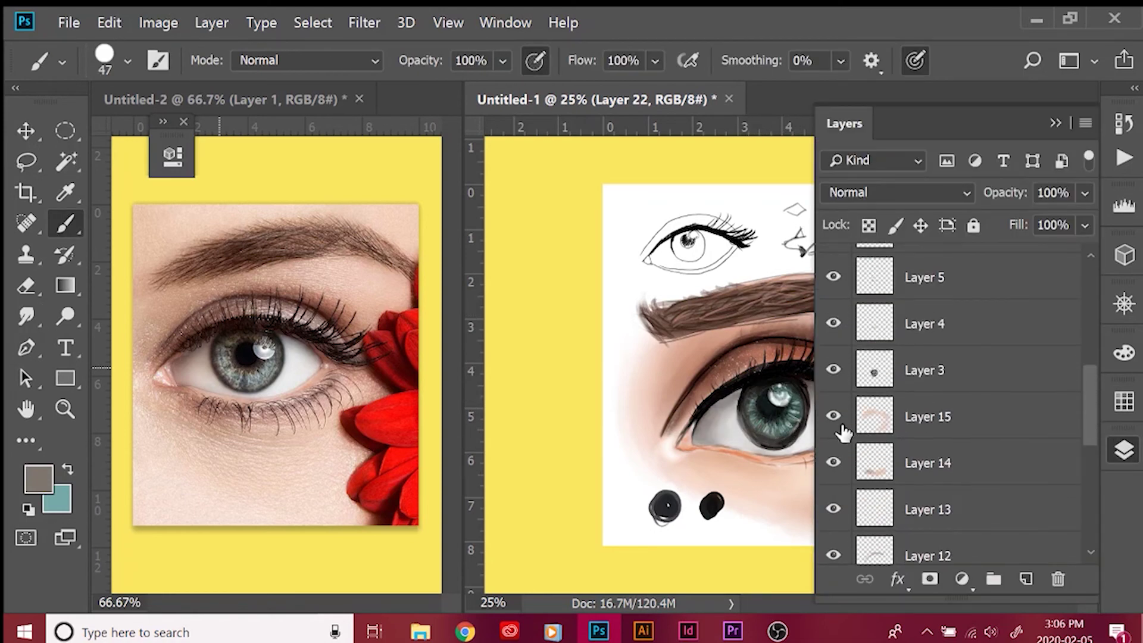
scroll(845, 429, "down", 5)
key("e")
left_click(941, 516)
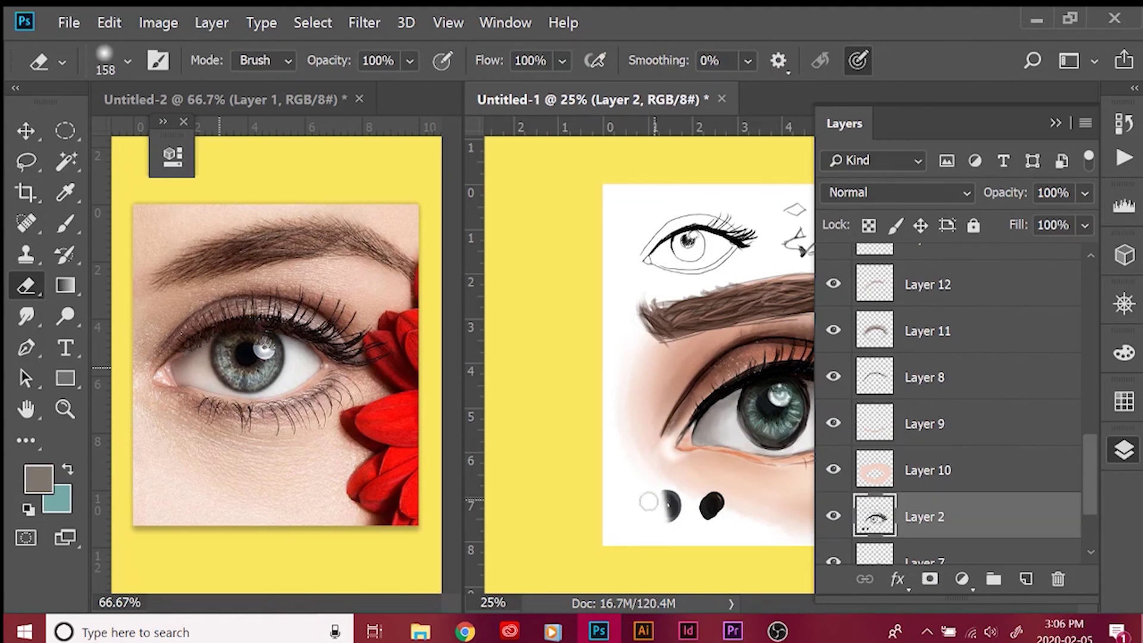
scroll(929, 440, "down", 3)
left_click(833, 493)
left_click(985, 203)
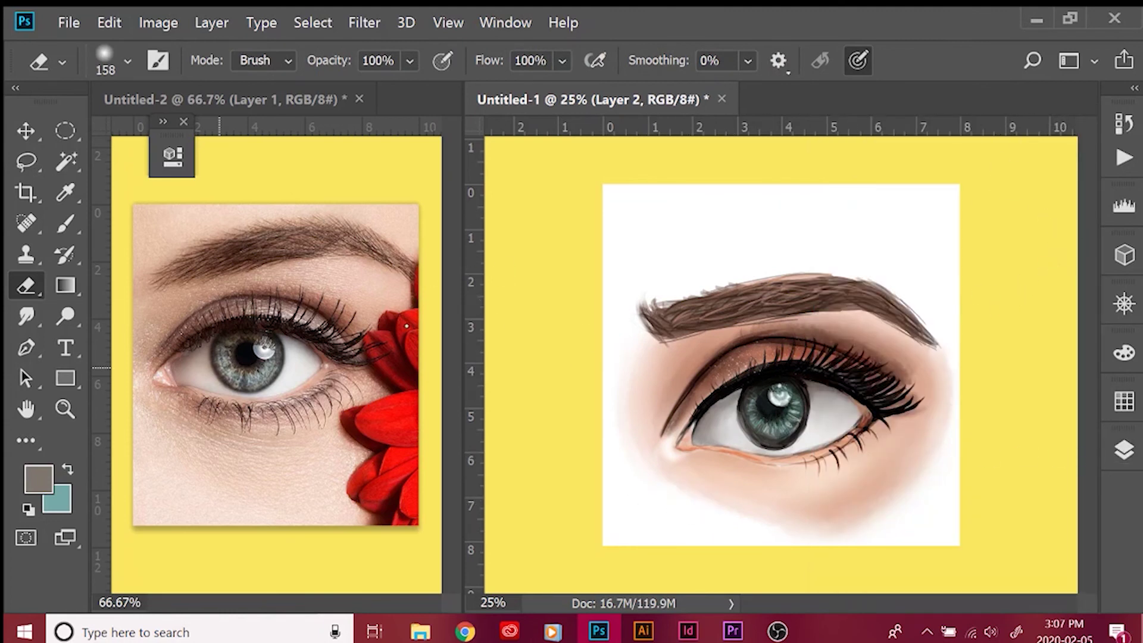
Select every painting layer up to Layer 22 and move the eye artwork up and left.
left_click(1124, 450)
left_click(1059, 467, "shift")
scroll(1039, 366, "up", 3)
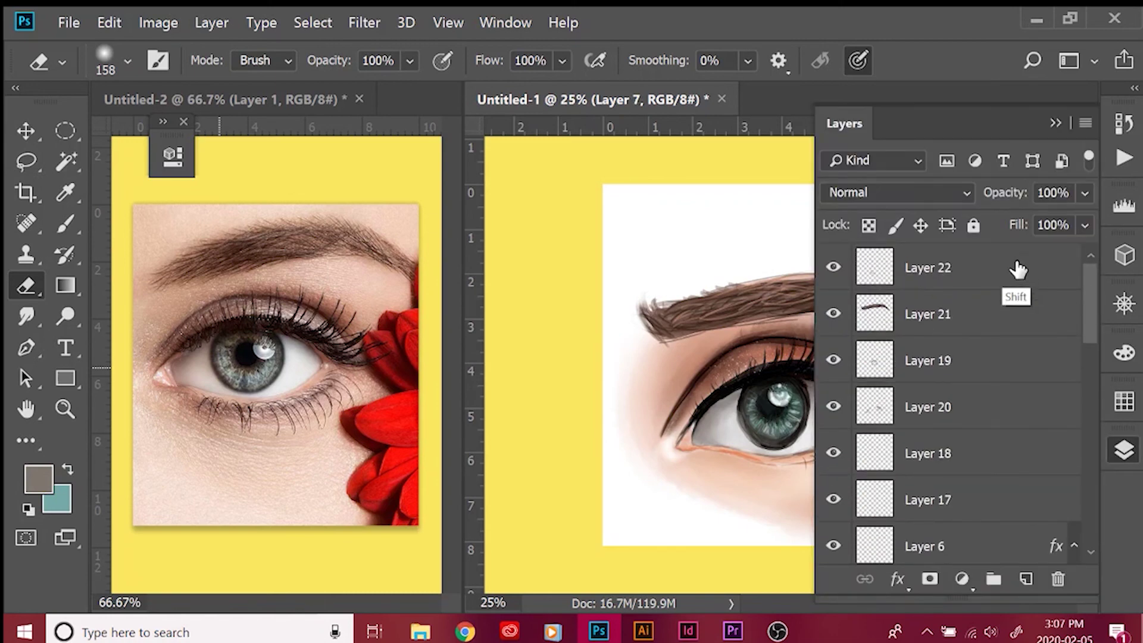
key("ctrl+t")
left_click_drag(786, 357, 777, 325)
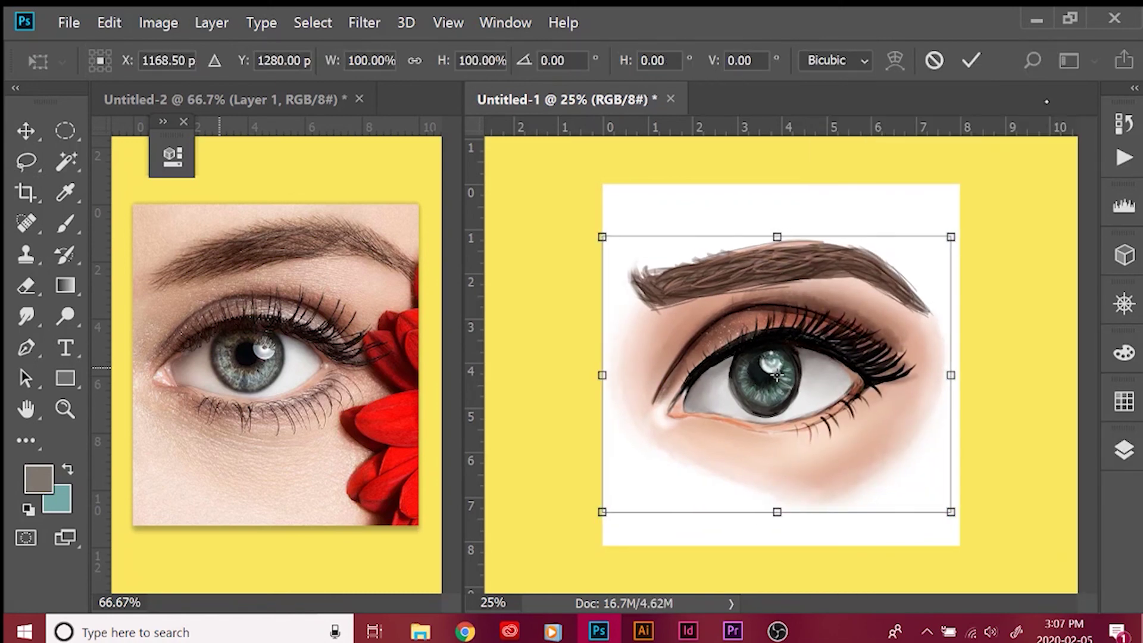
key("Return")
left_click(359, 99)
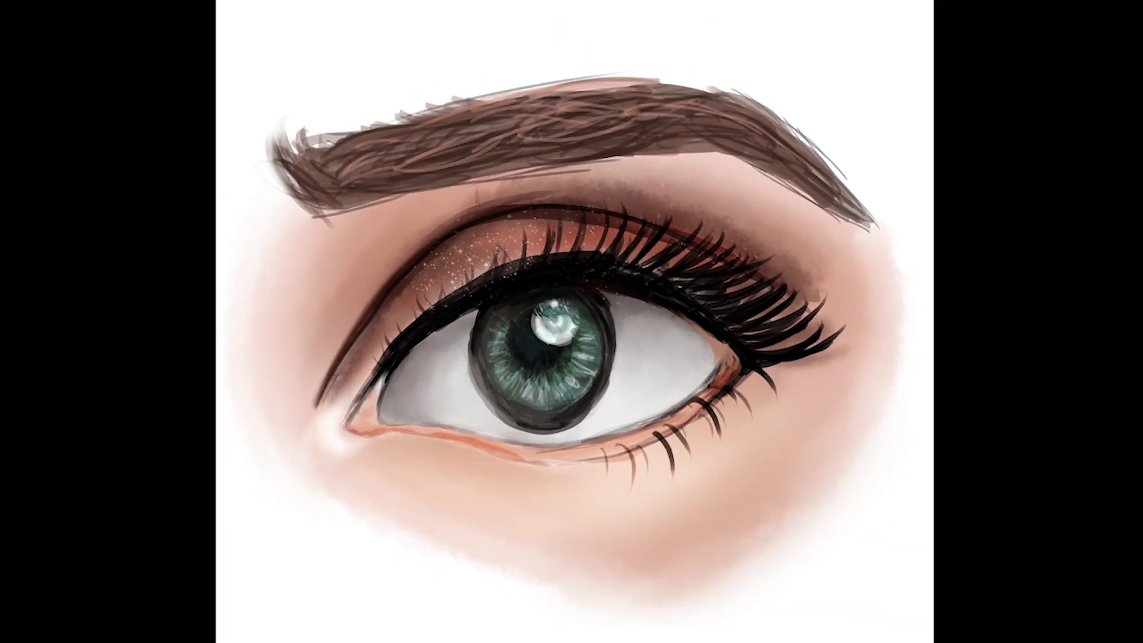